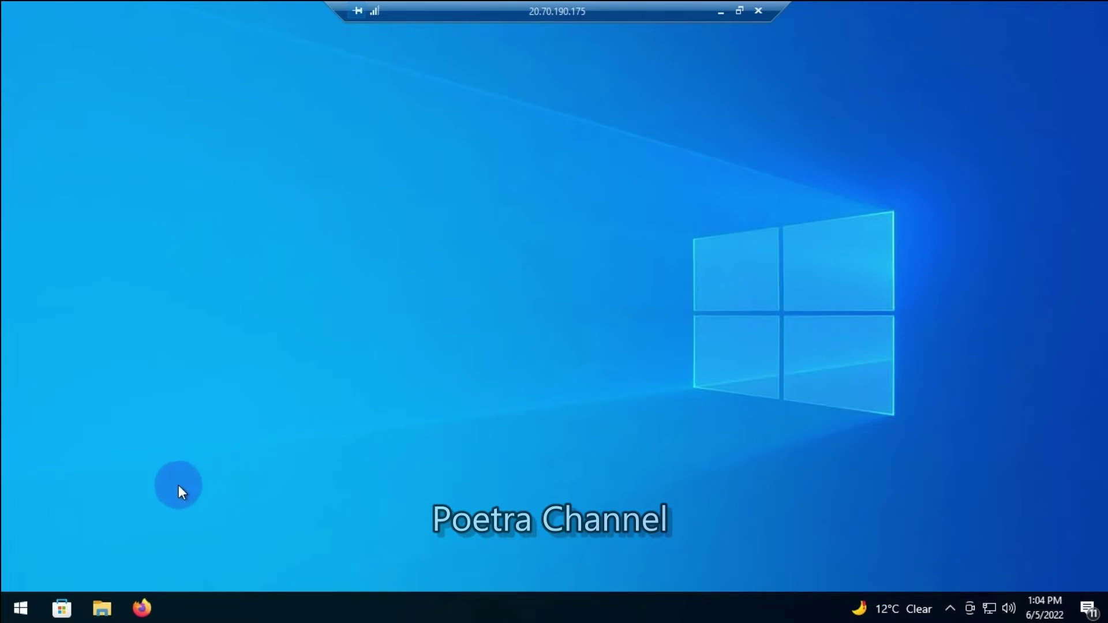
Step: Open Firefox and load the canva.com website
click(142, 607)
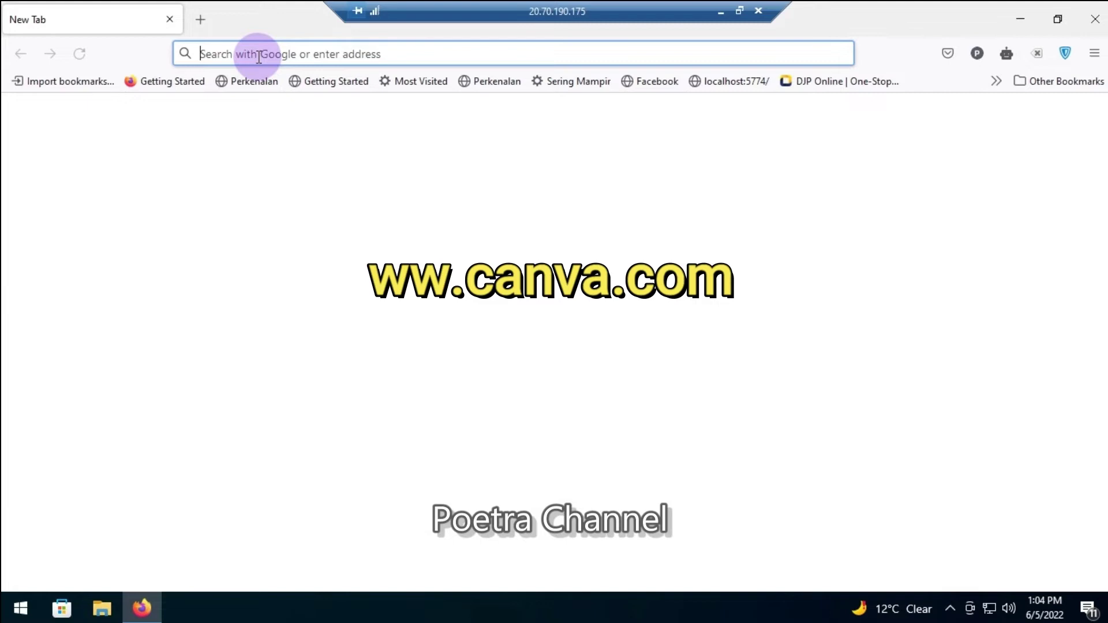
text(canva)
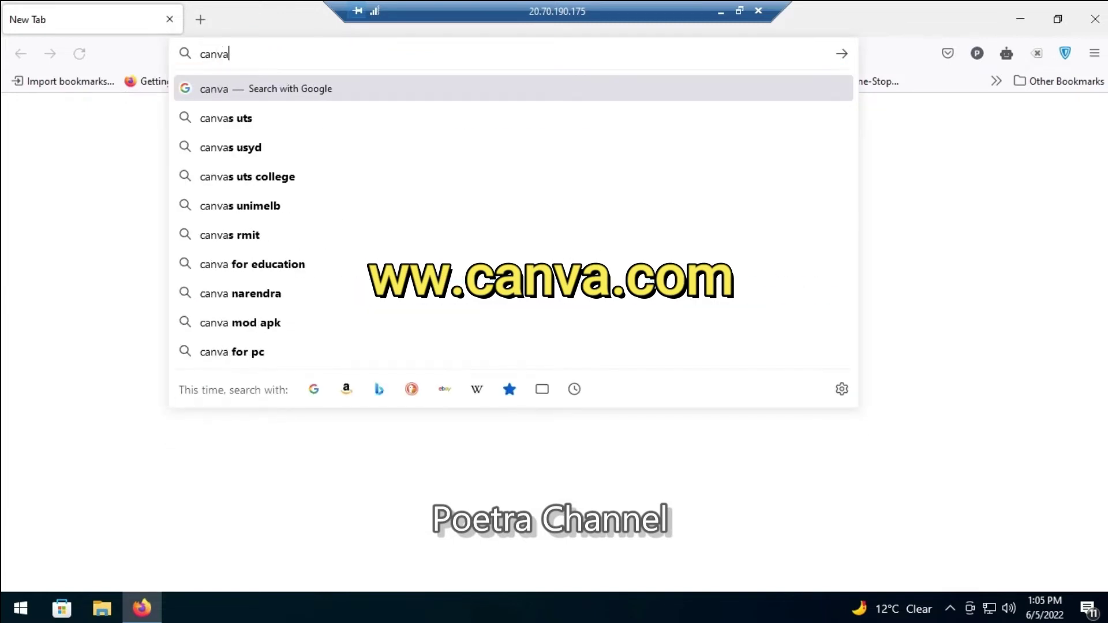
text(.com)
key(Return)
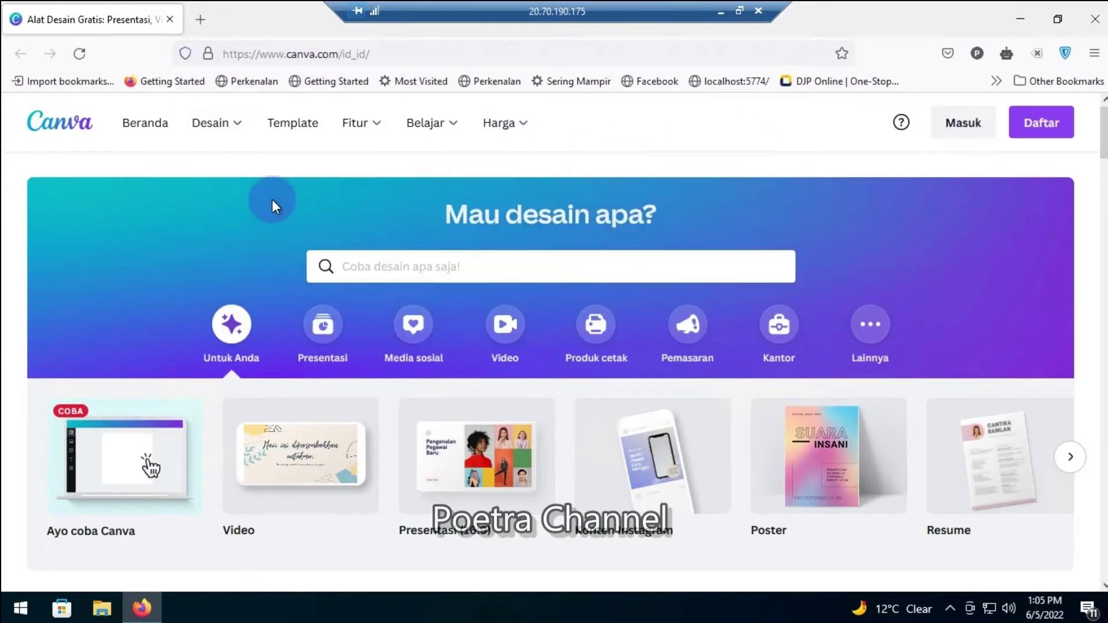
scroll(268, 202, down, 3)
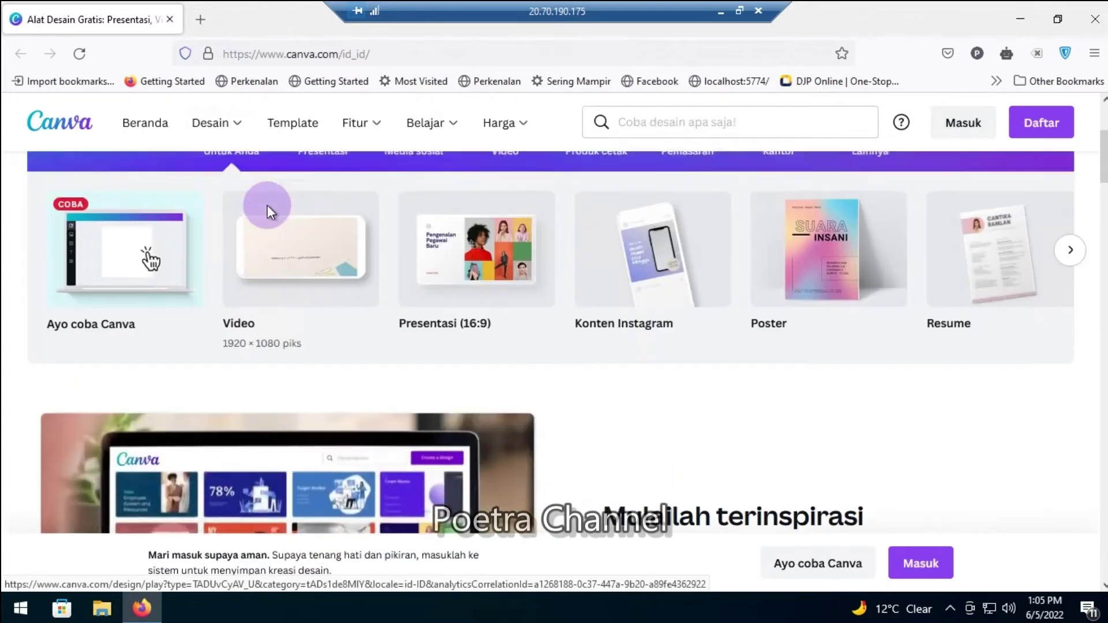
scroll(267, 207, up, 1)
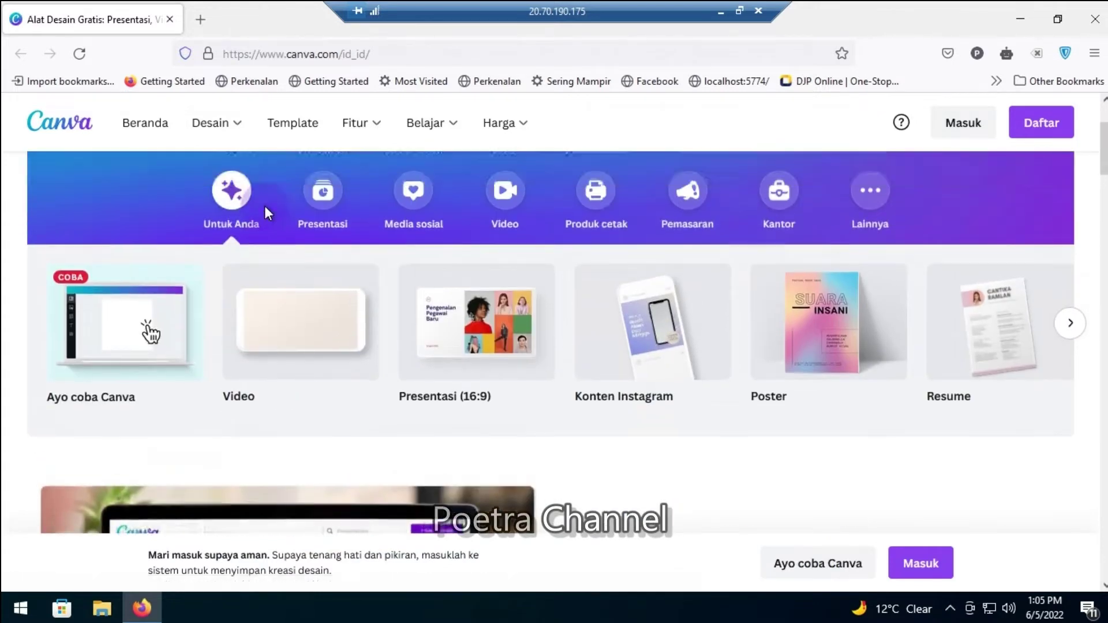
scroll(264, 205, up, 2)
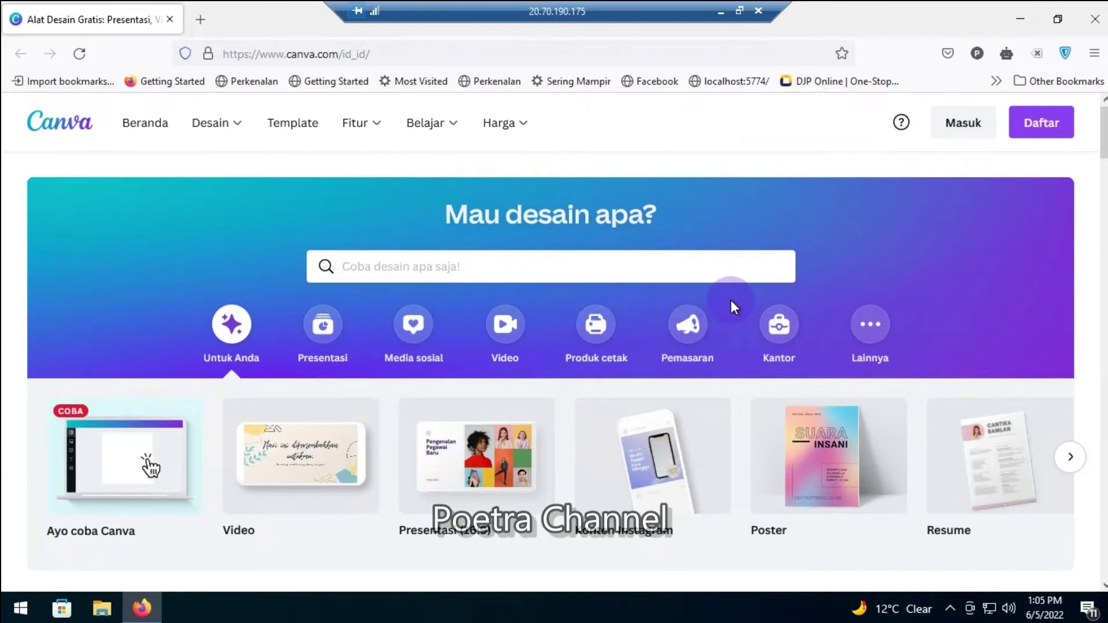
scroll(730, 300, down, 3)
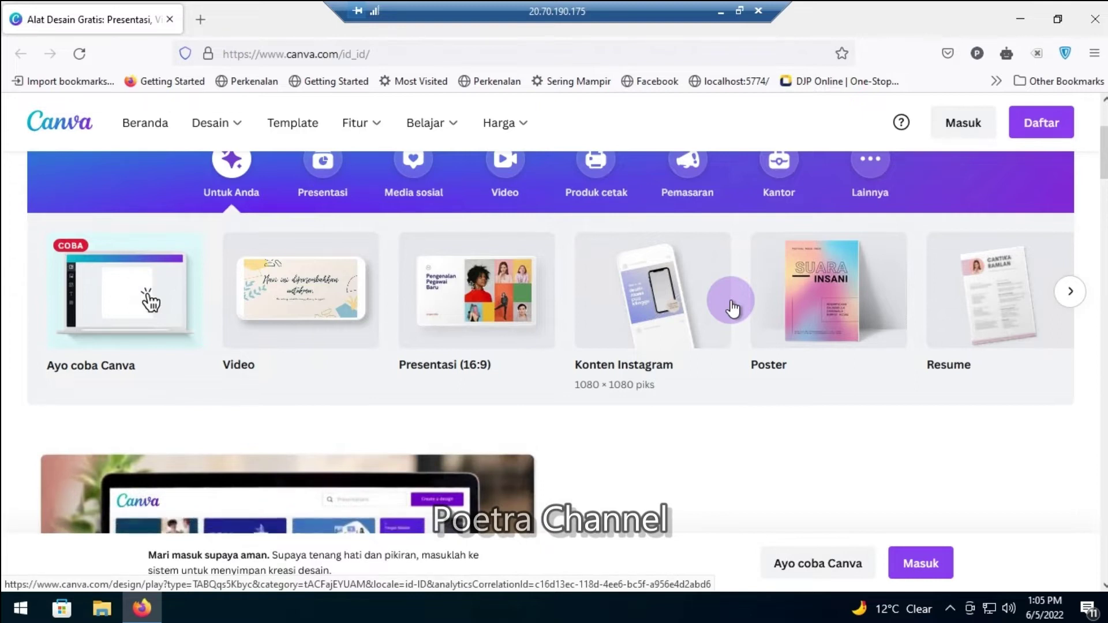
scroll(487, 249, up, 3)
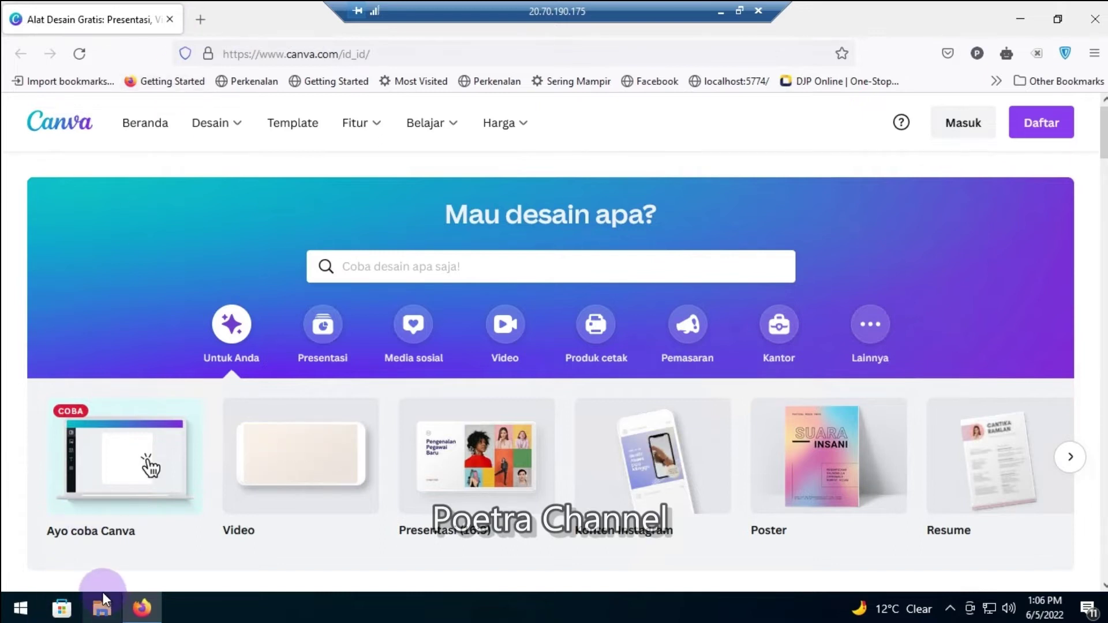
Step: In File Explorer, open download (5).jpg from the bahan folder in Pictures and examine the standard photo print size table enlarged
click(104, 609)
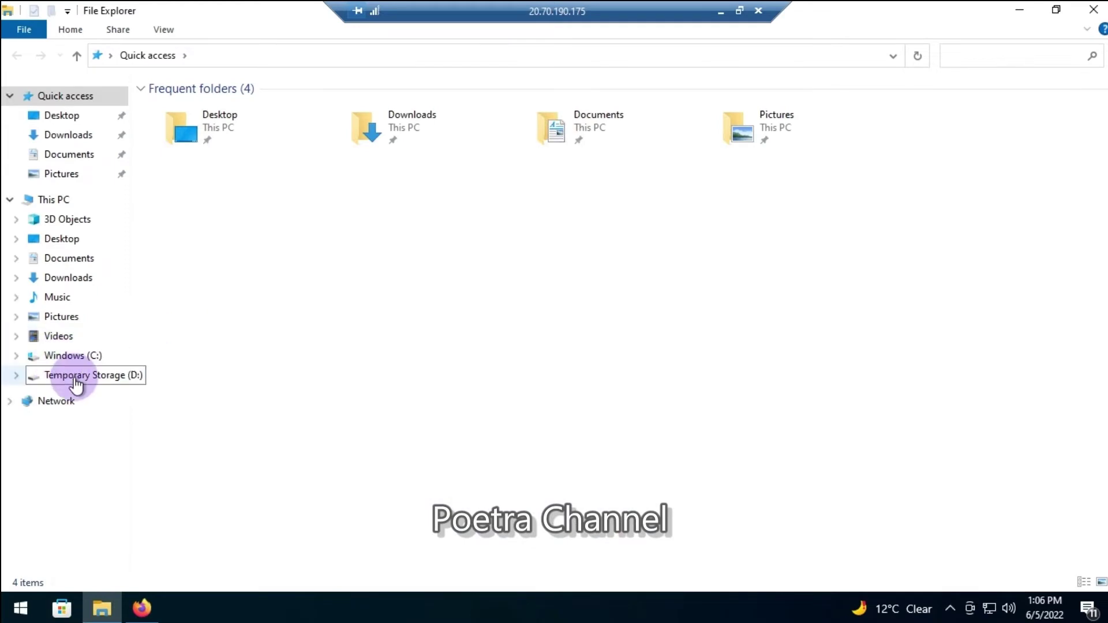
double_click(736, 129)
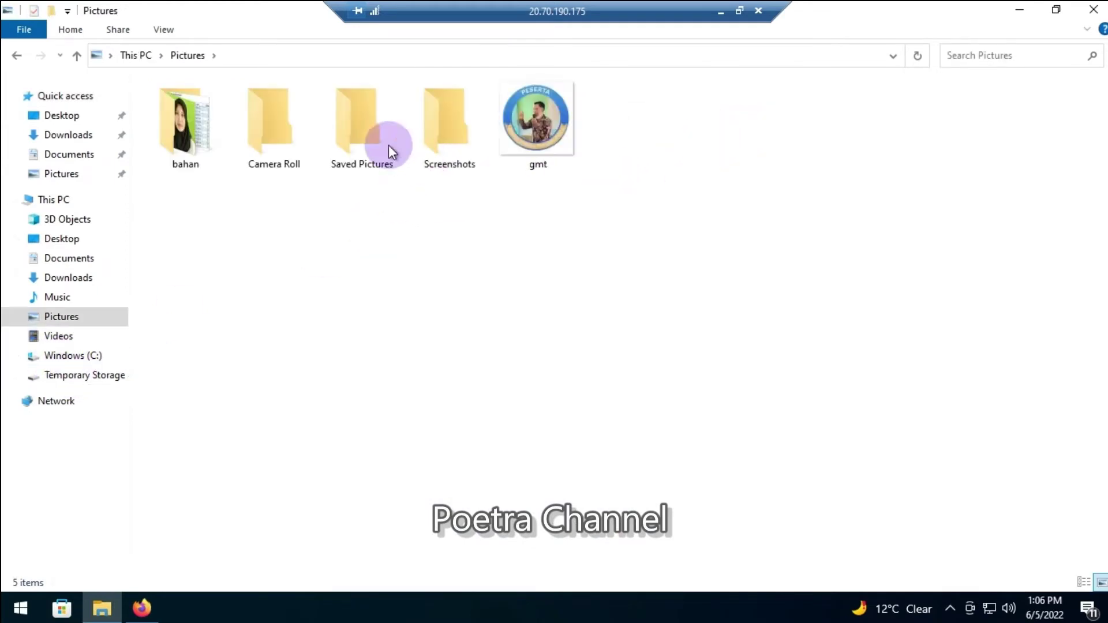
double_click(214, 122)
double_click(290, 140)
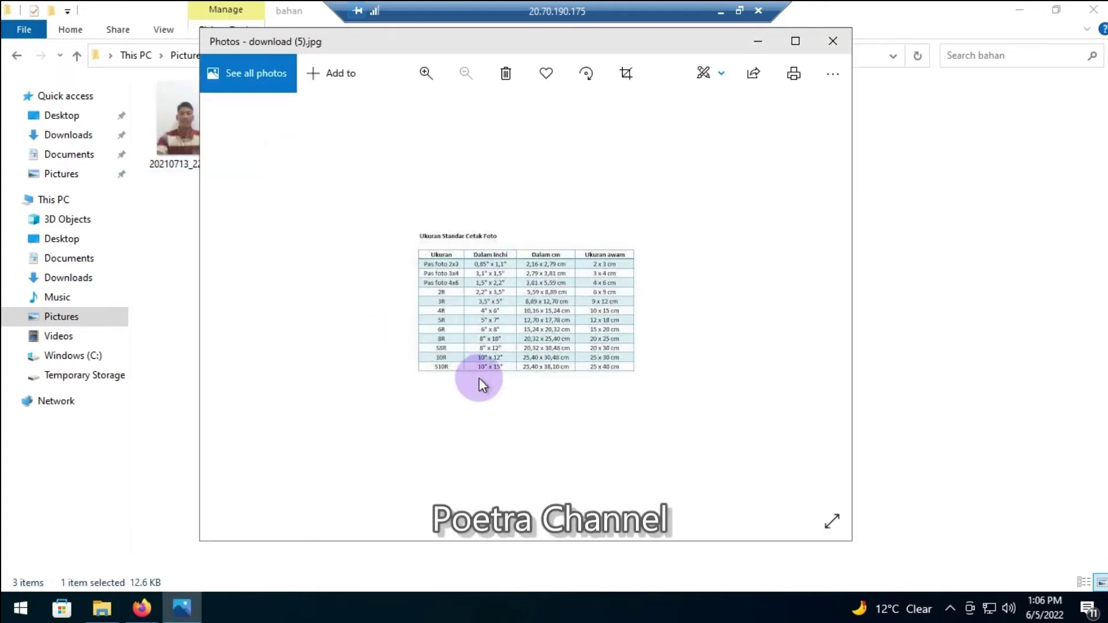
scroll(479, 379, up, 3)
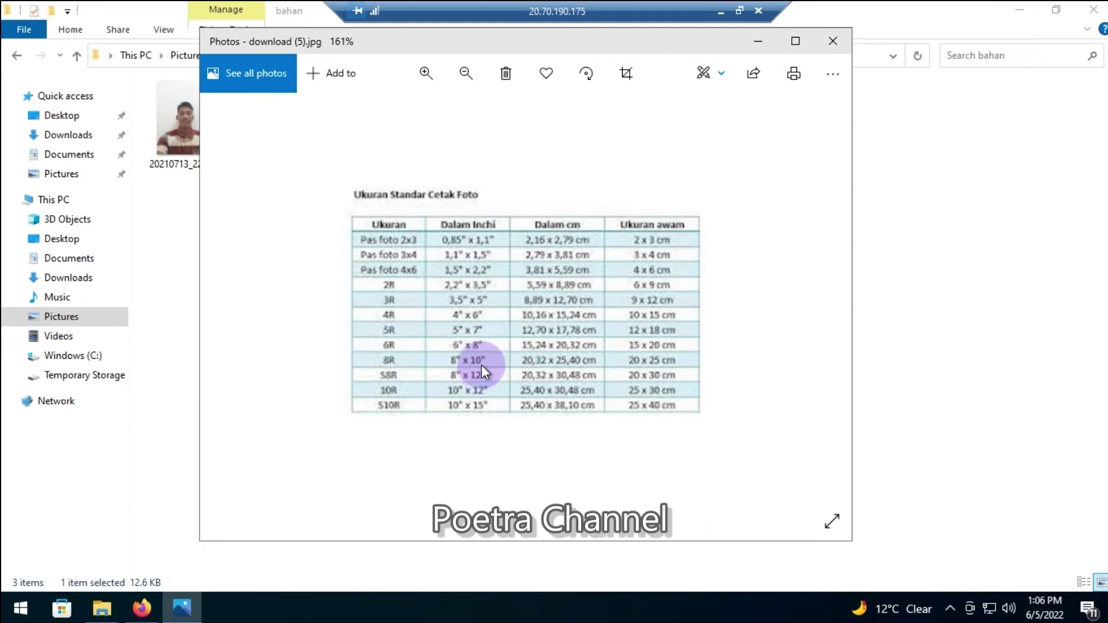
scroll(469, 312, up, 3)
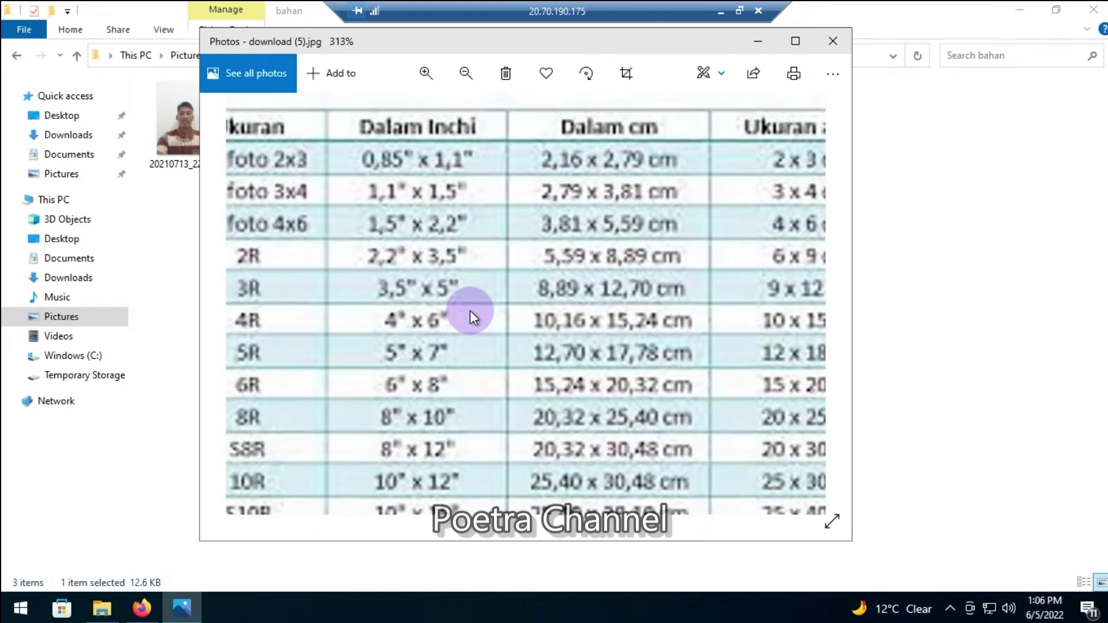
scroll(470, 310, down, 1)
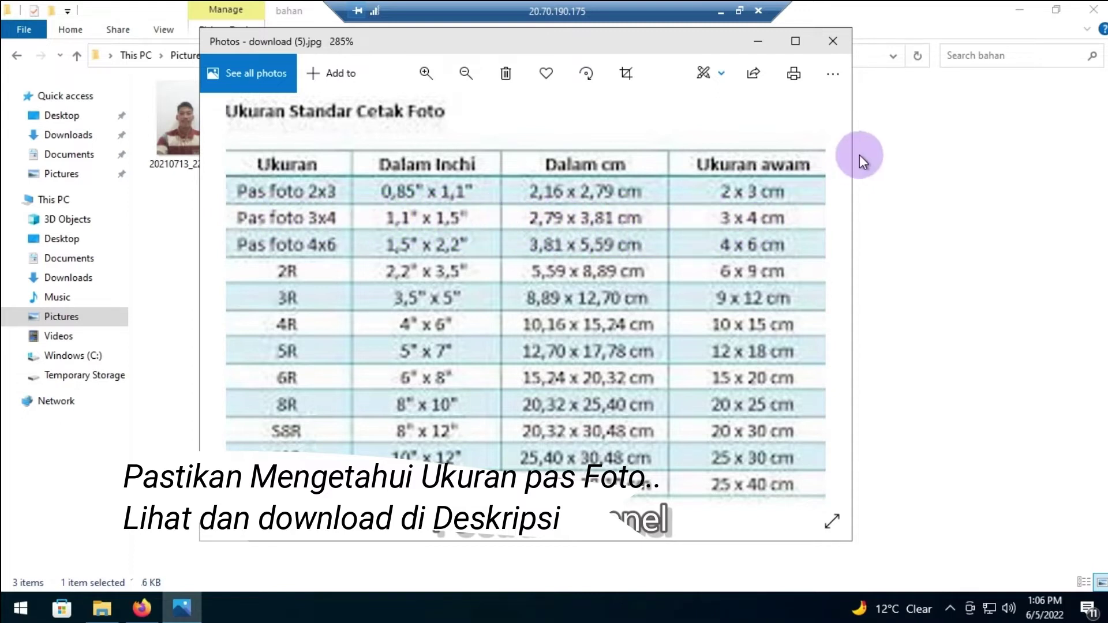
Step: Switch back to Firefox, log in to Canva through Google with the saved account e-mail and password, and dismiss the announcement banner
click(142, 609)
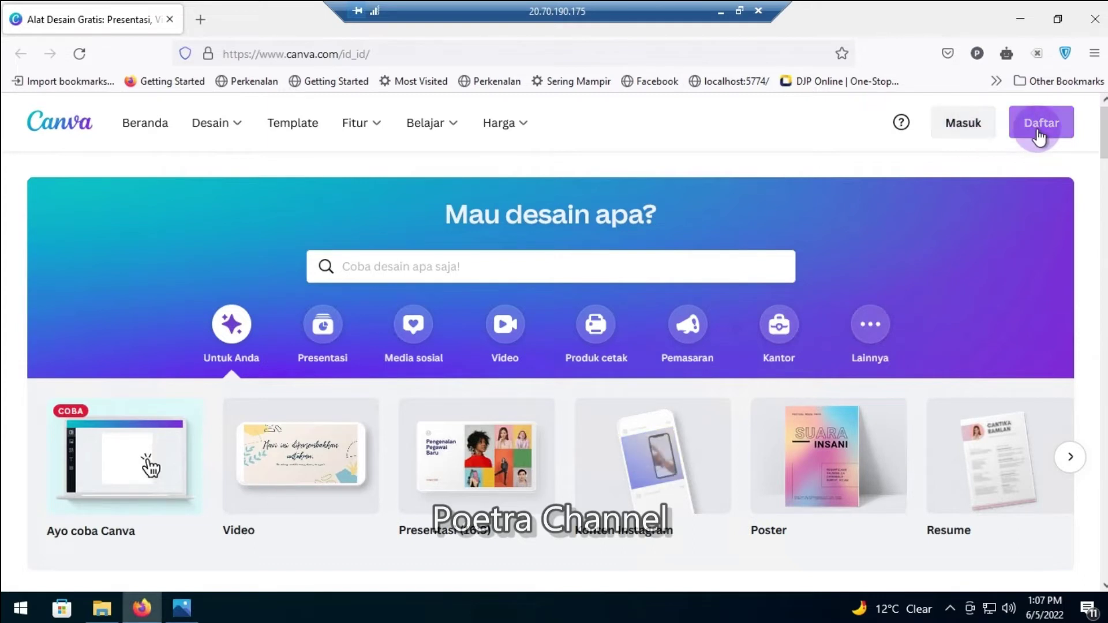
click(976, 124)
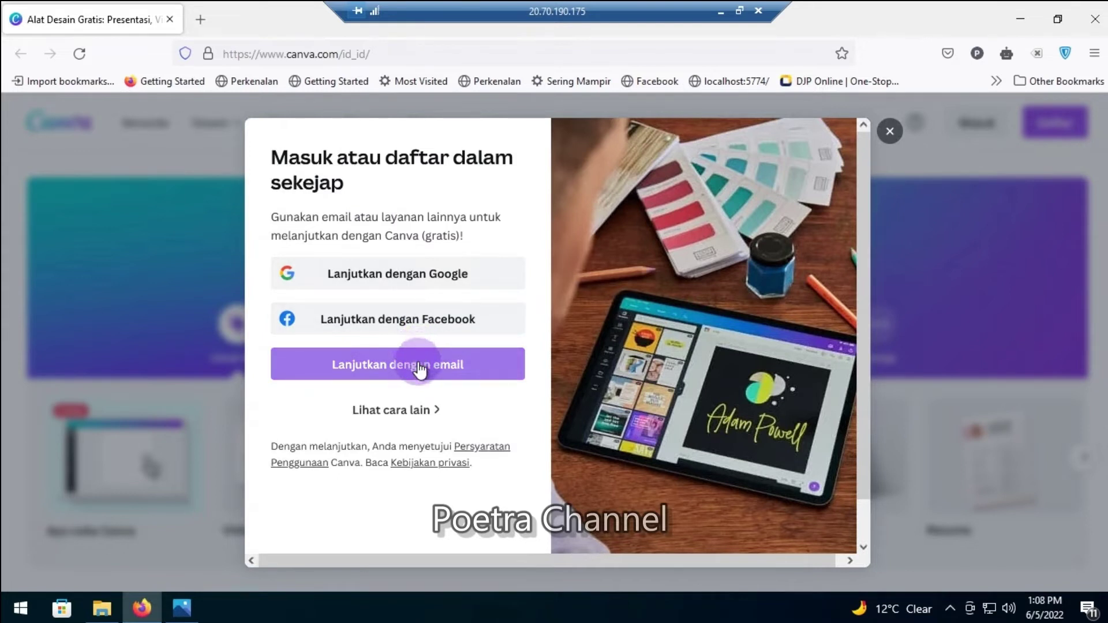
click(402, 275)
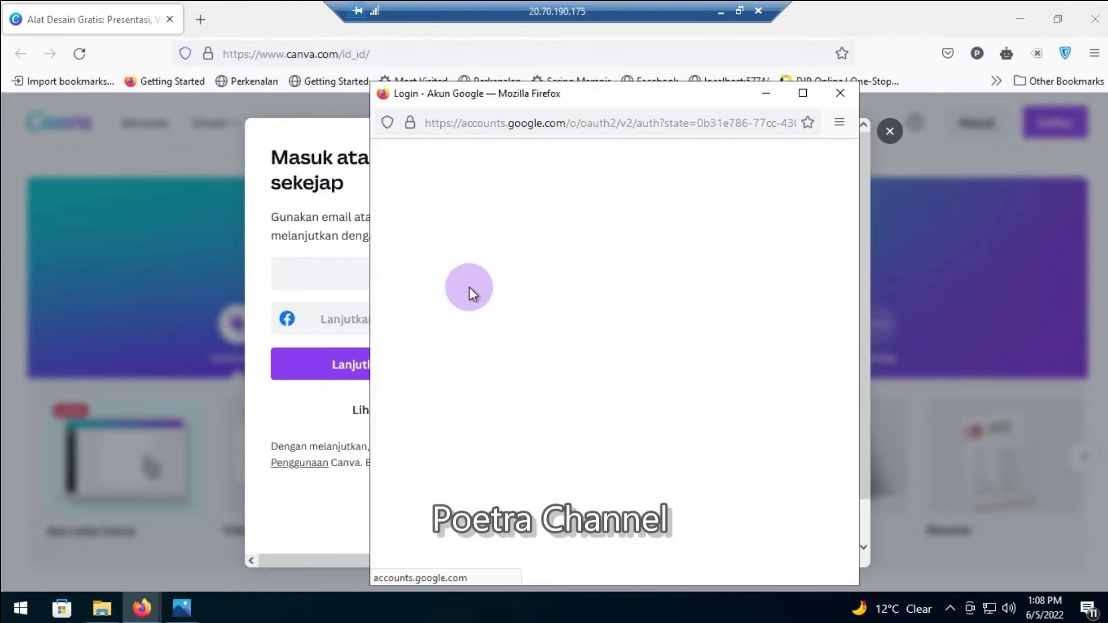
click(559, 331)
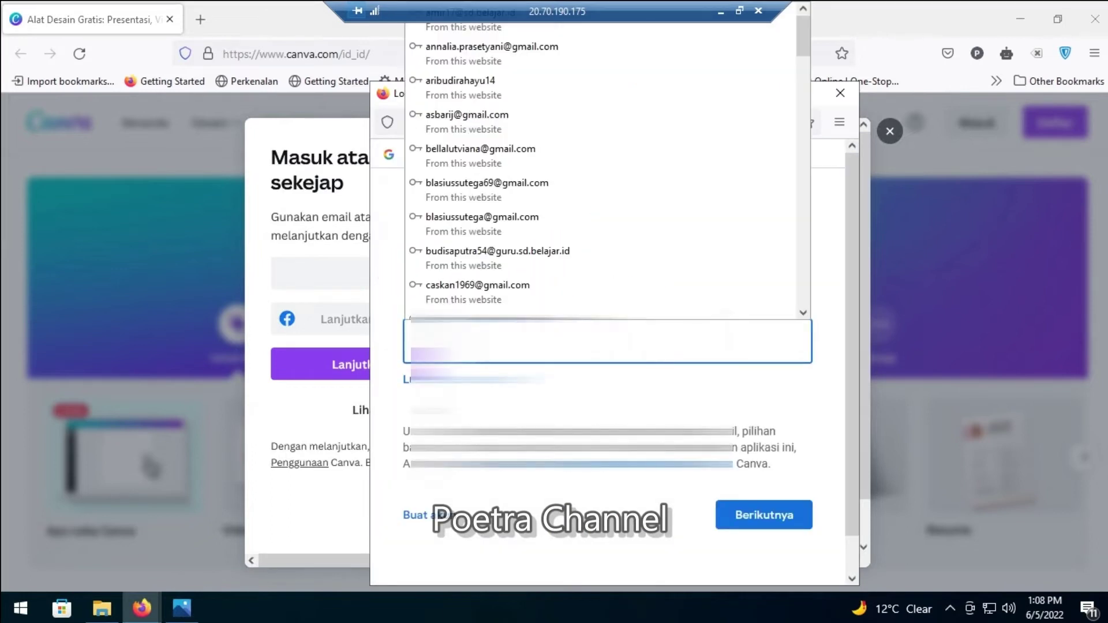
click(577, 380)
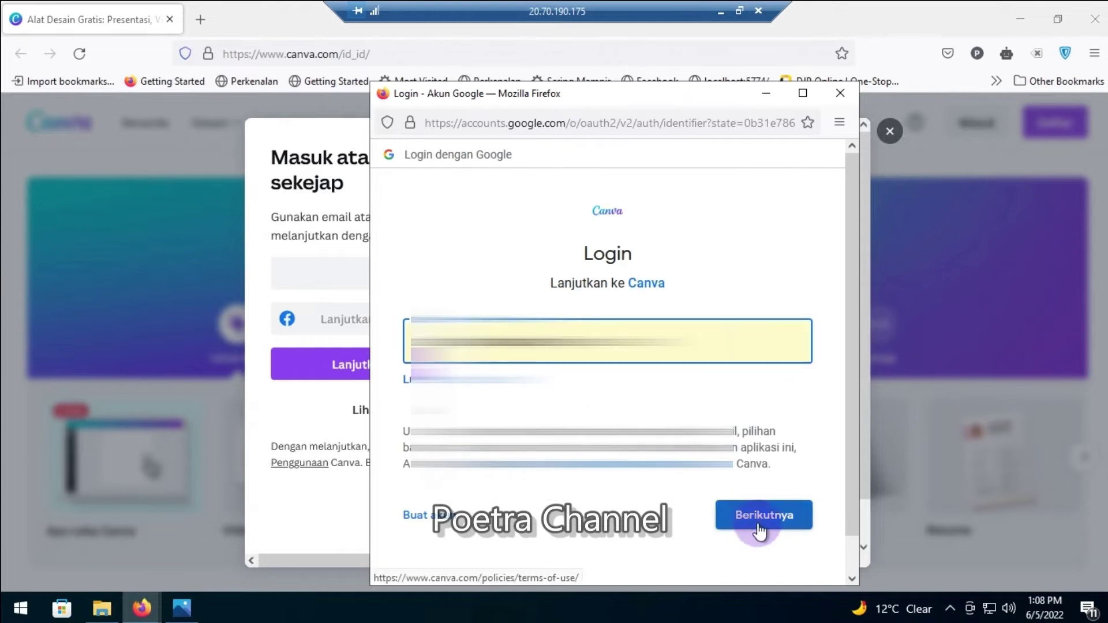
click(756, 514)
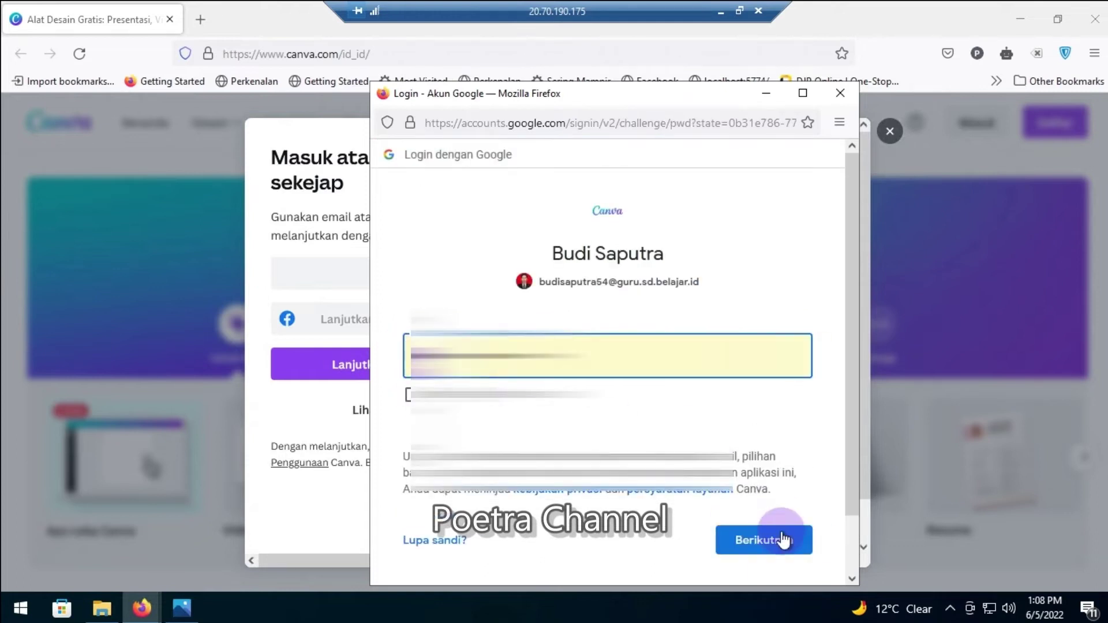
click(776, 536)
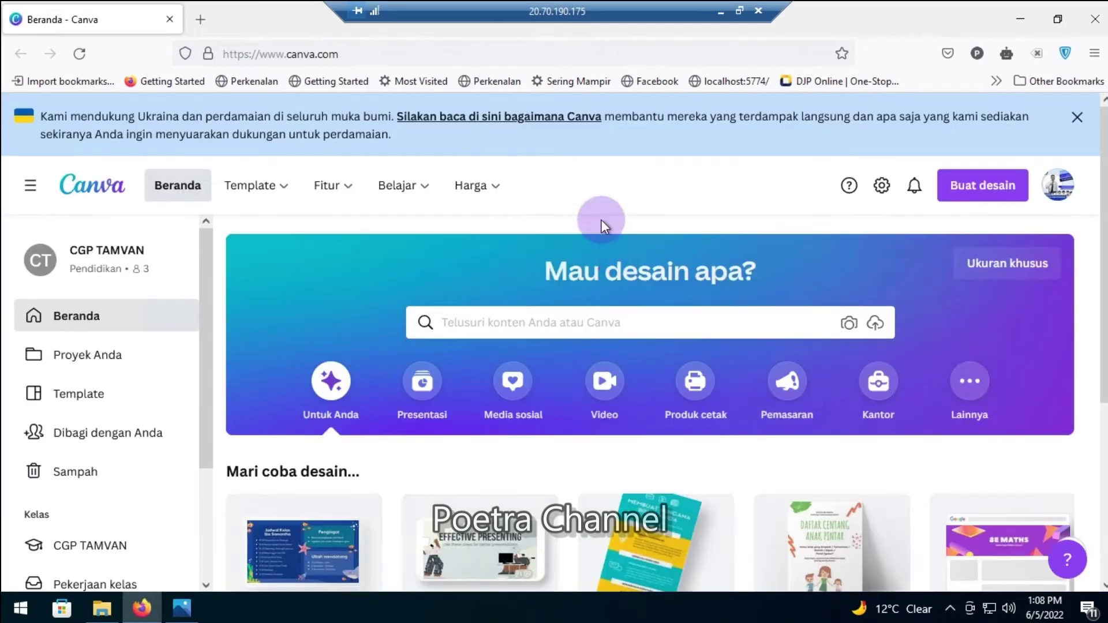
click(1077, 118)
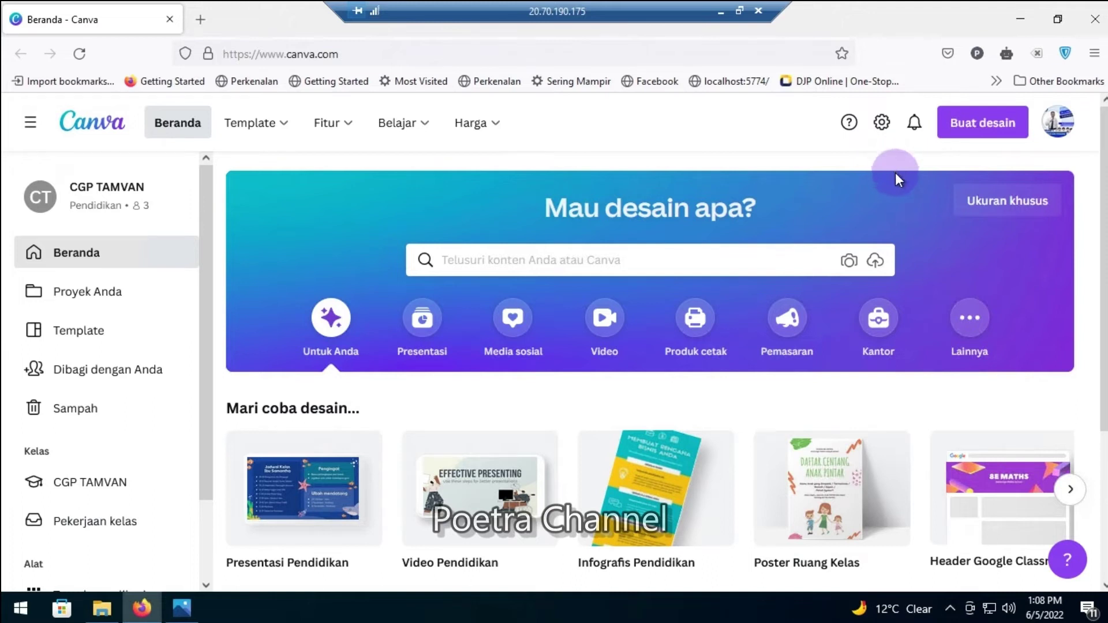
Step: Create a new custom-size design in inches (inci), 1.1 wide and 1.5 high
click(973, 130)
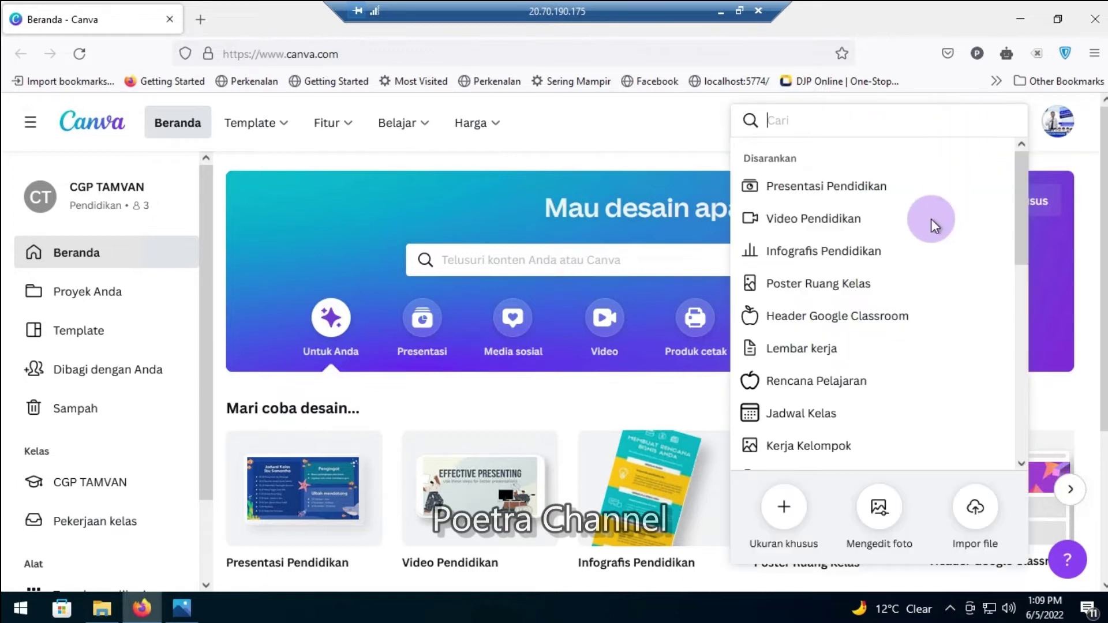
click(784, 510)
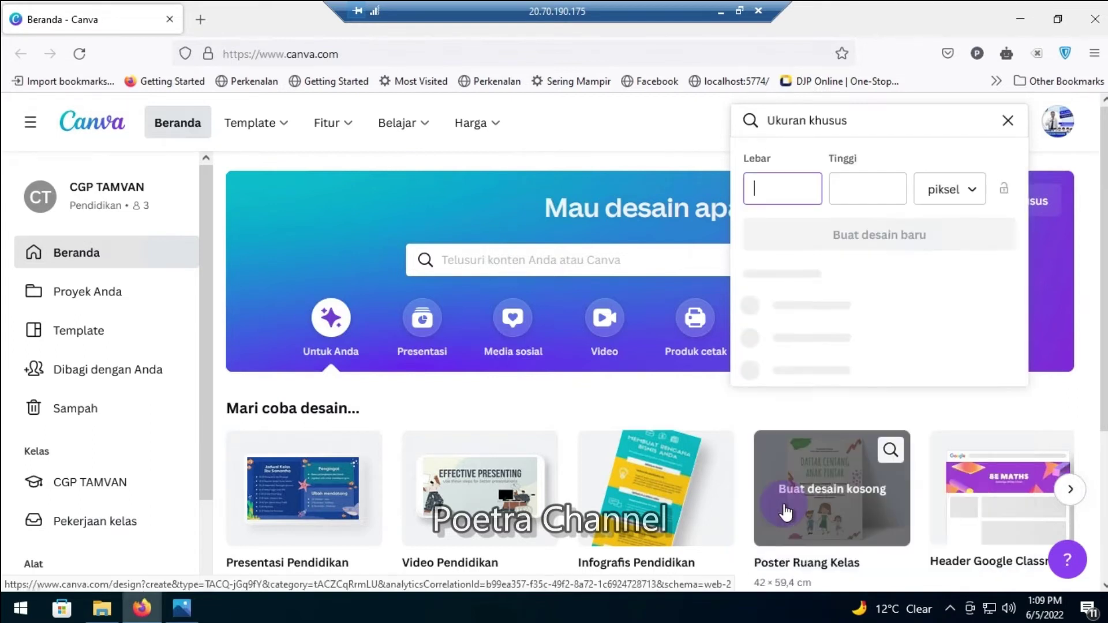
click(971, 195)
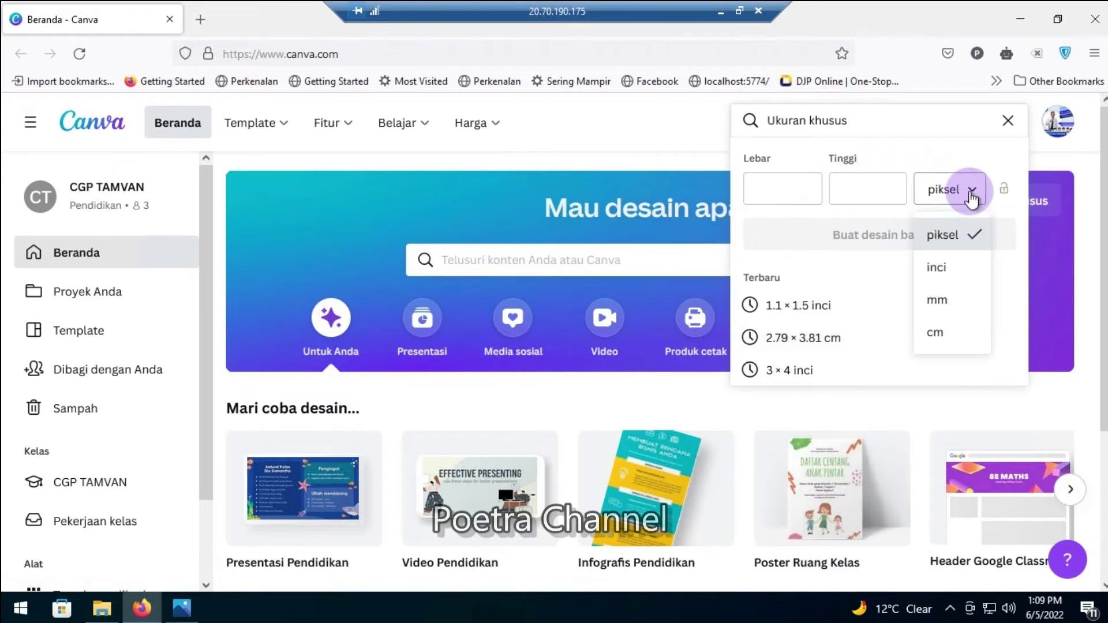
click(940, 270)
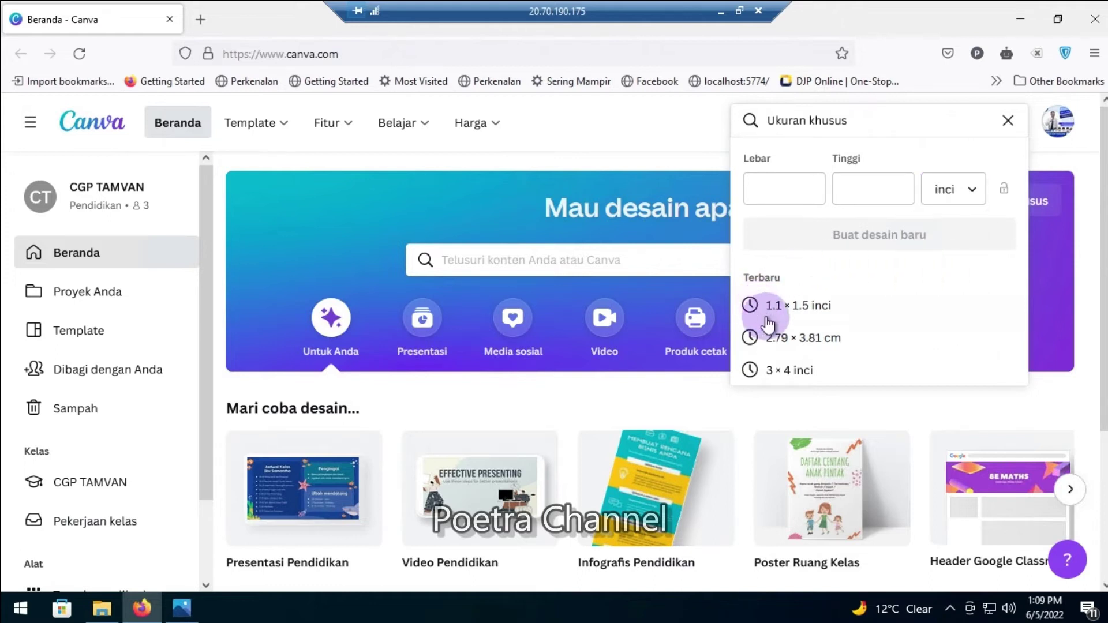
click(792, 195)
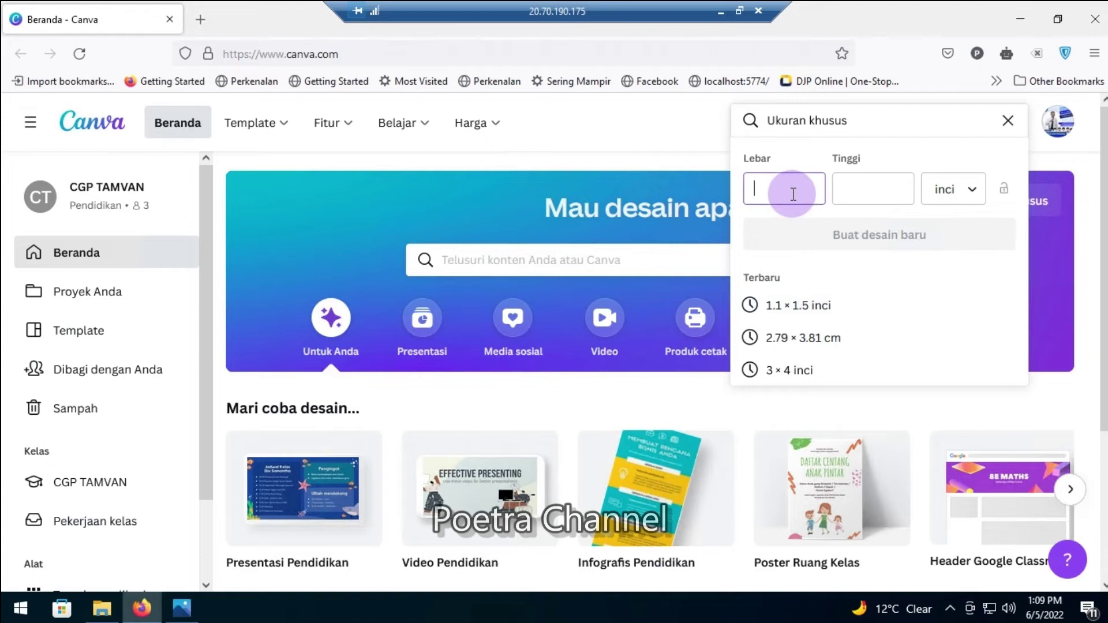
text(1.1)
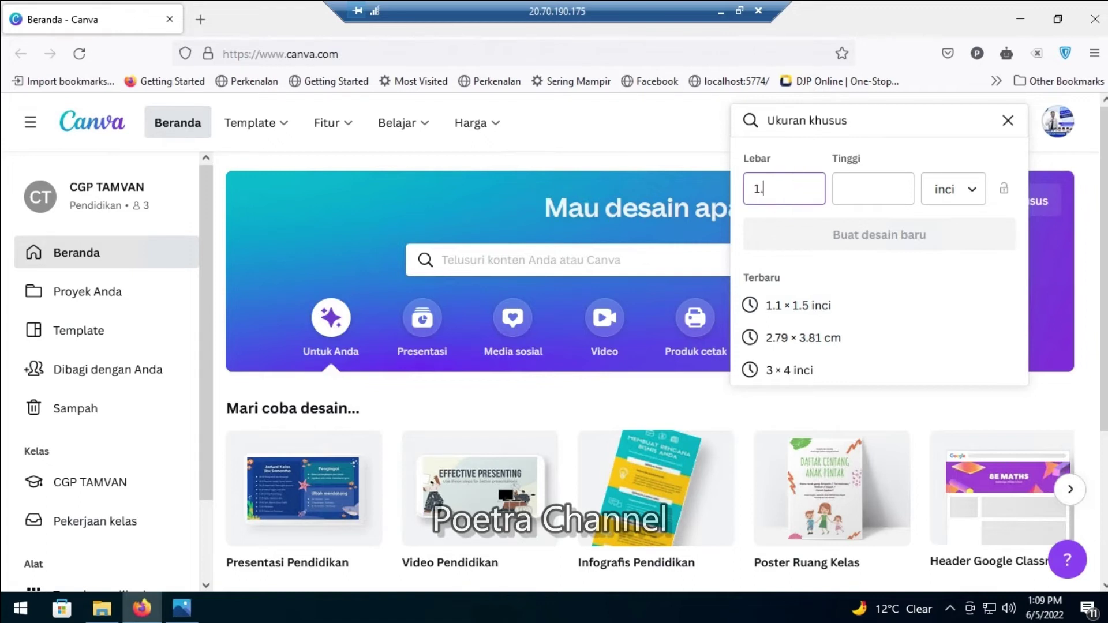
click(872, 188)
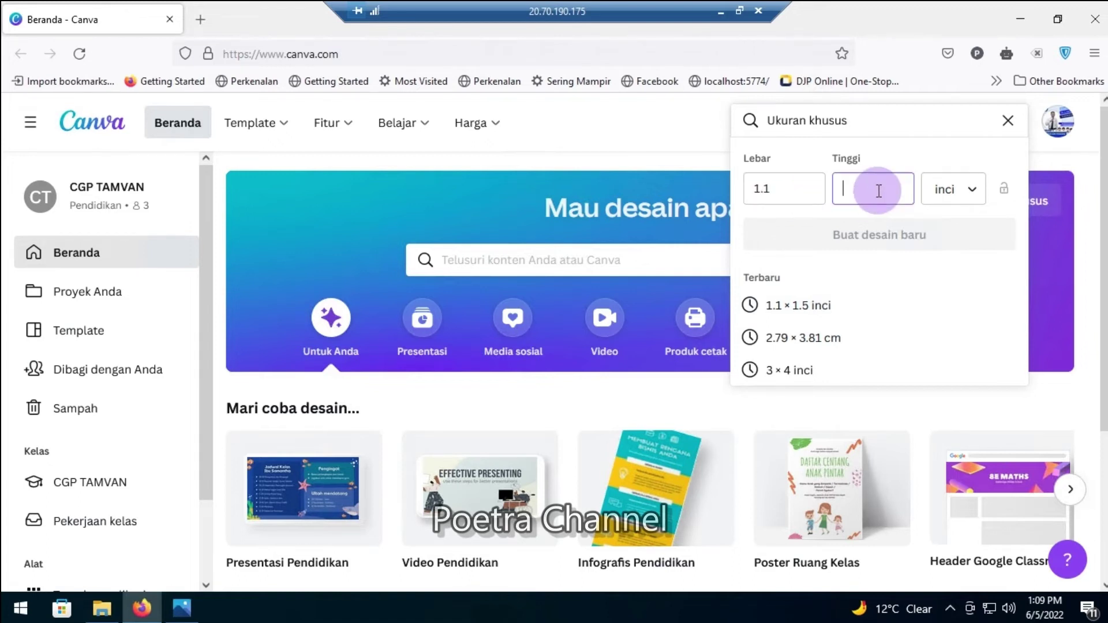
text(1.)
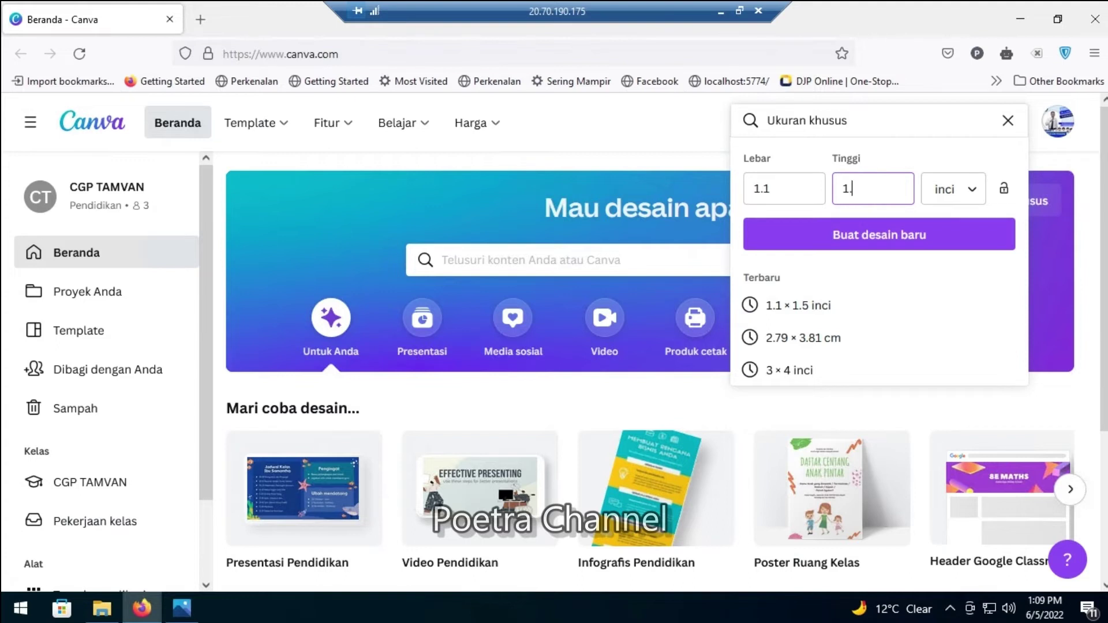
text(5)
click(878, 236)
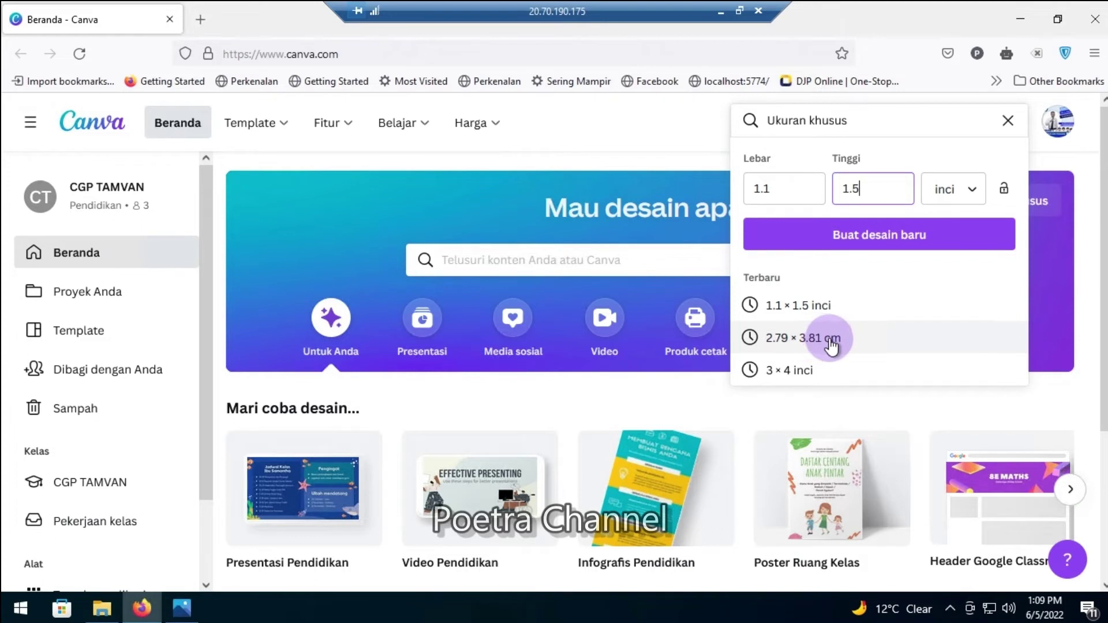
click(850, 234)
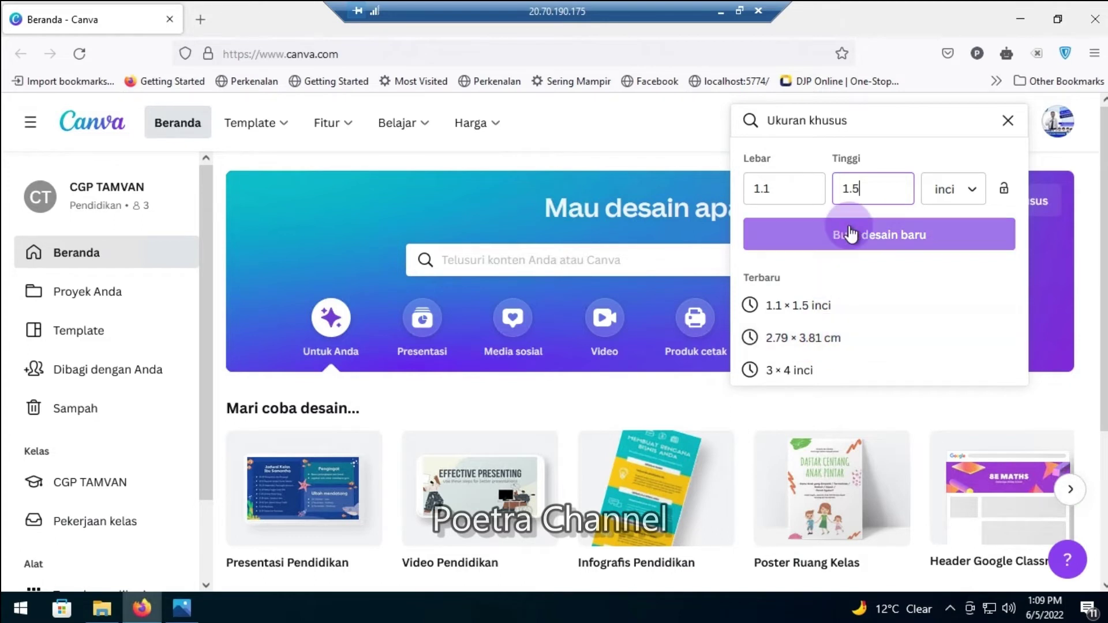
click(937, 249)
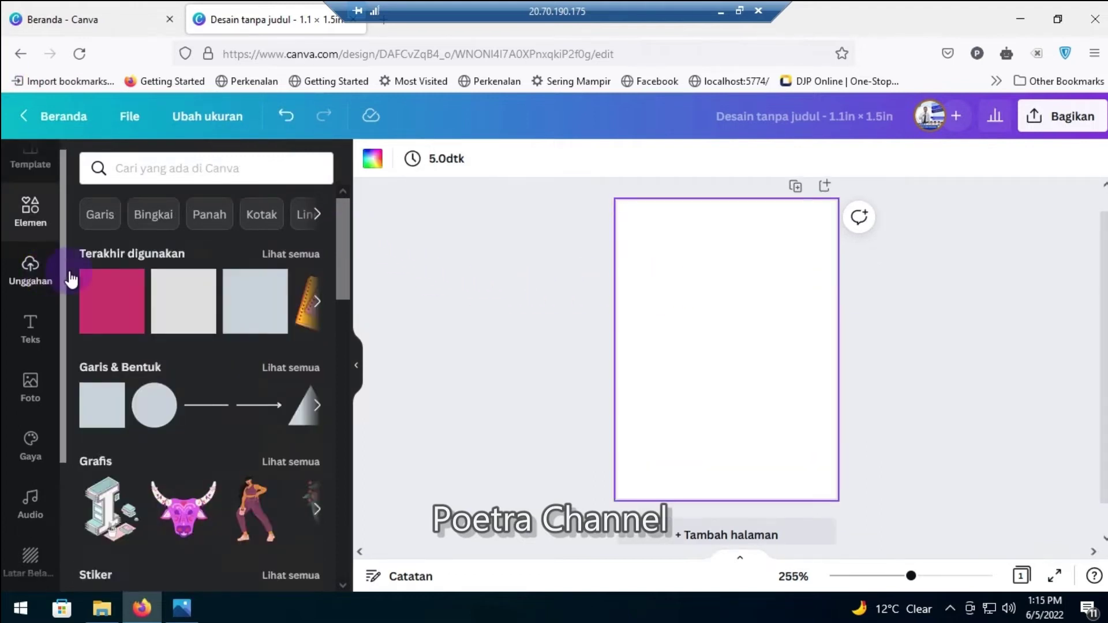
Step: Rename the untitled design as "pas foto 3x4"
click(32, 279)
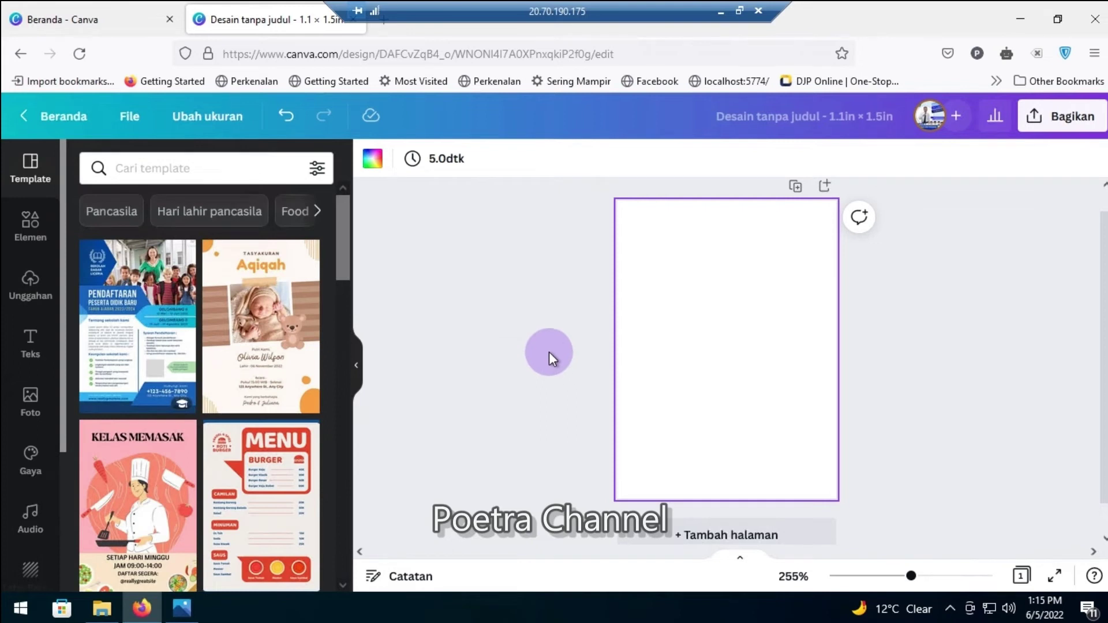
click(782, 120)
key(BackSpace)
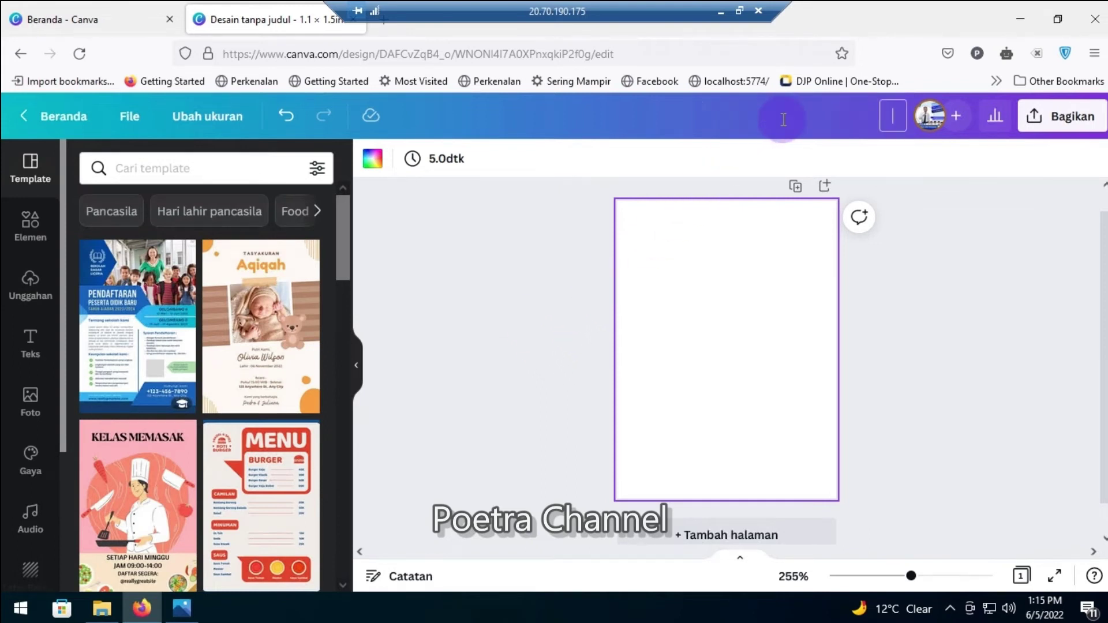
click(539, 372)
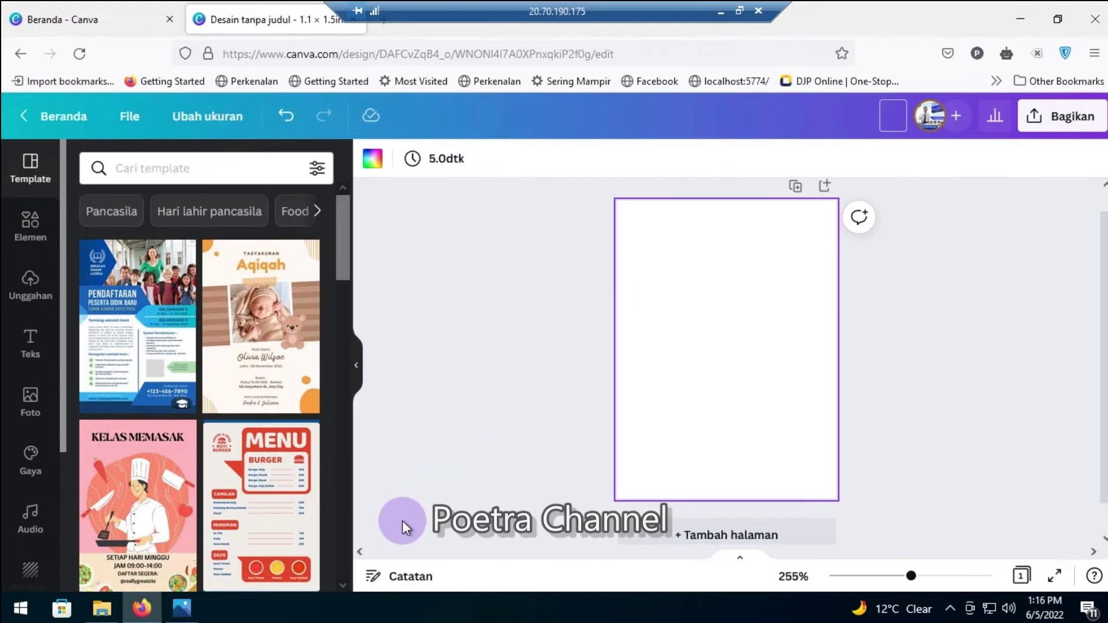
text(p)
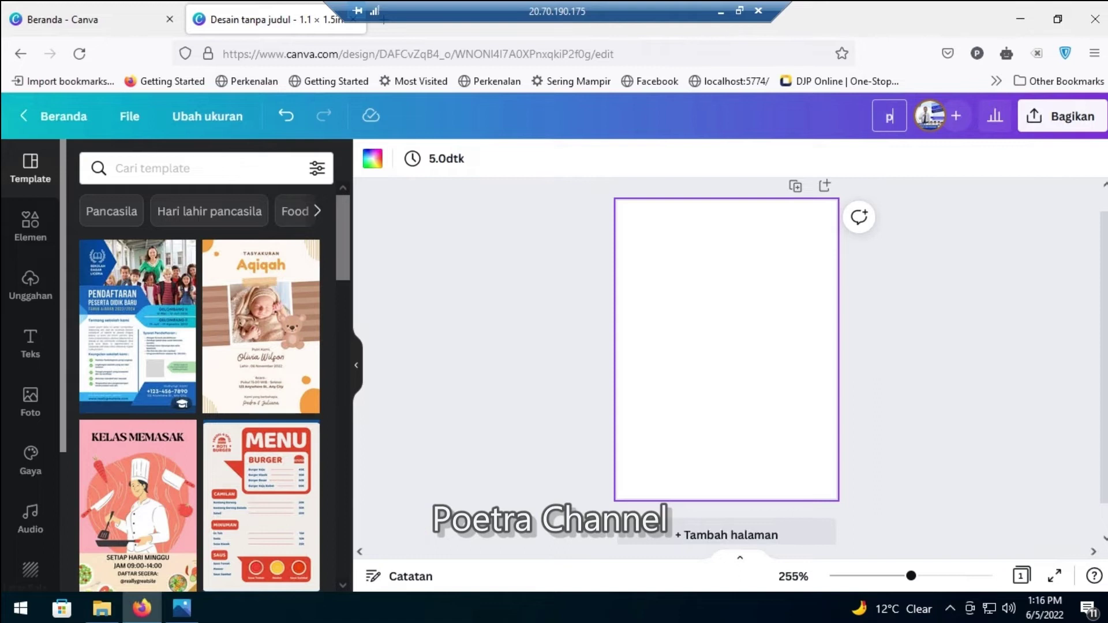
text(as foto 3)
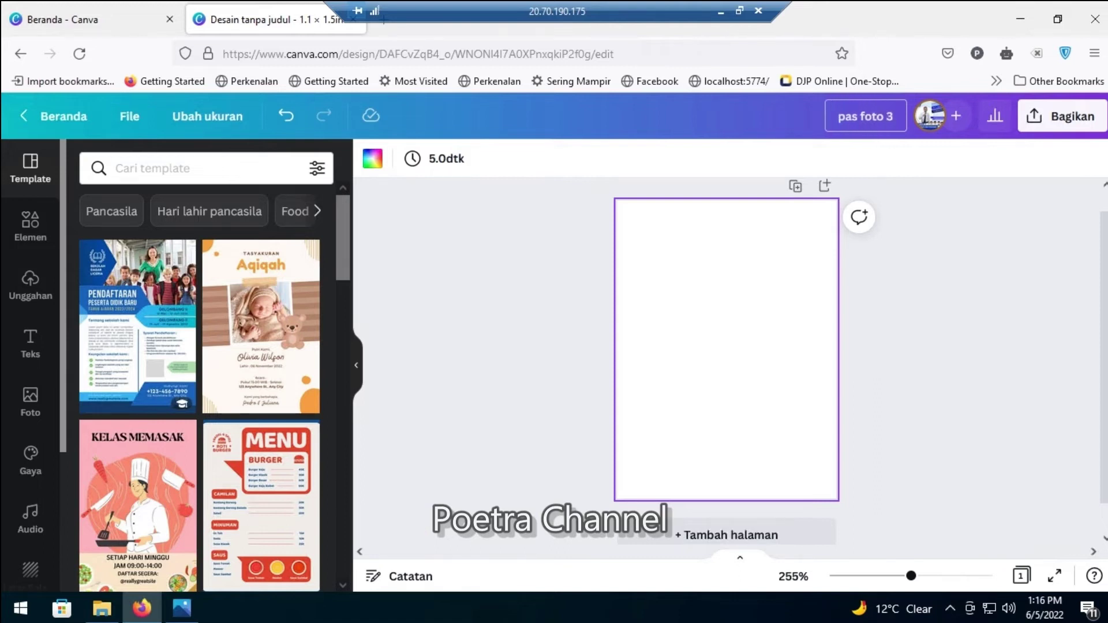
text(x4)
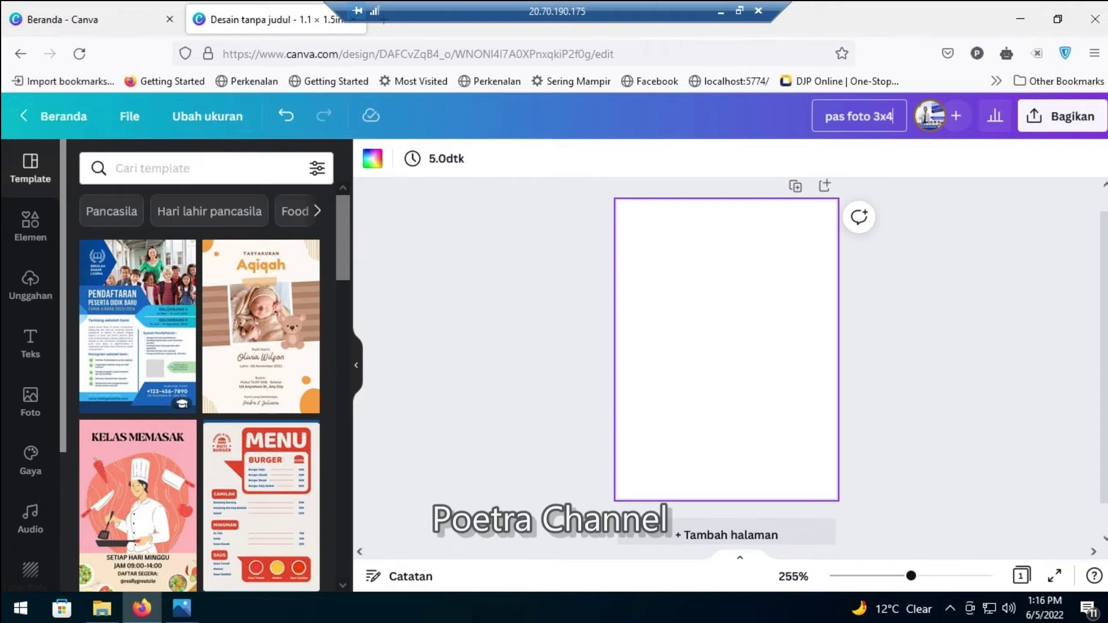
key(Return)
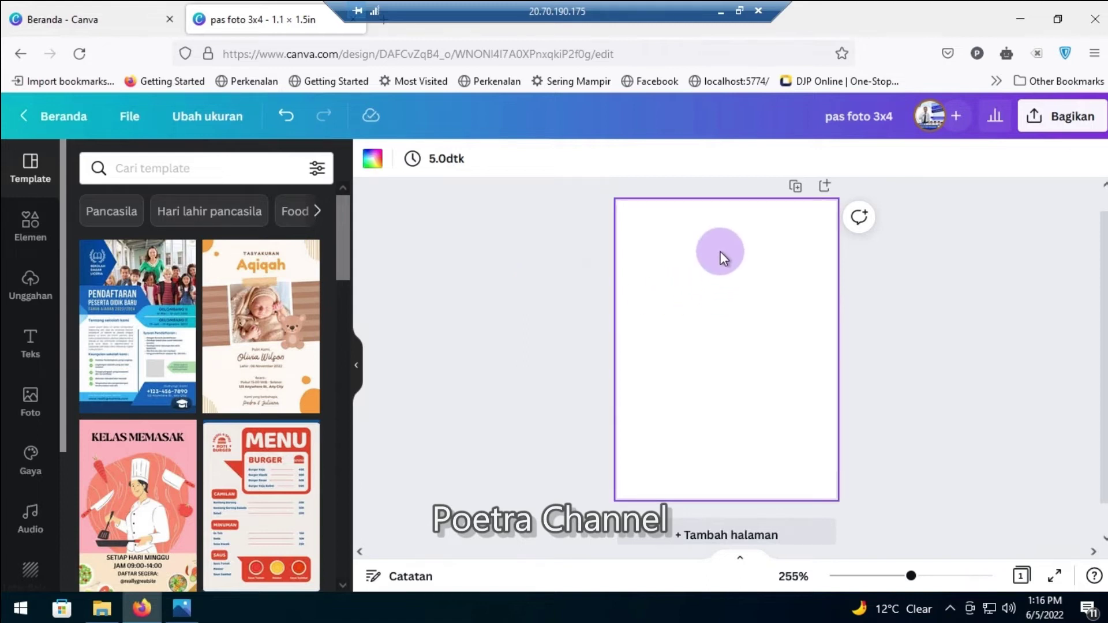
Step: Set the page background to the red from the brand kit's colour palette
click(371, 158)
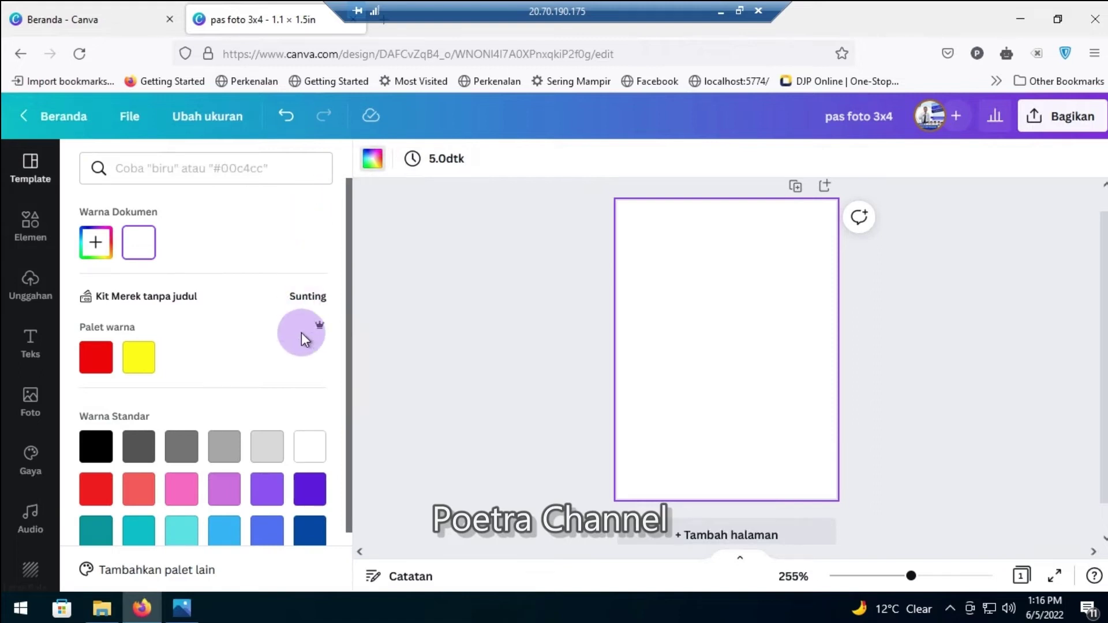
click(86, 364)
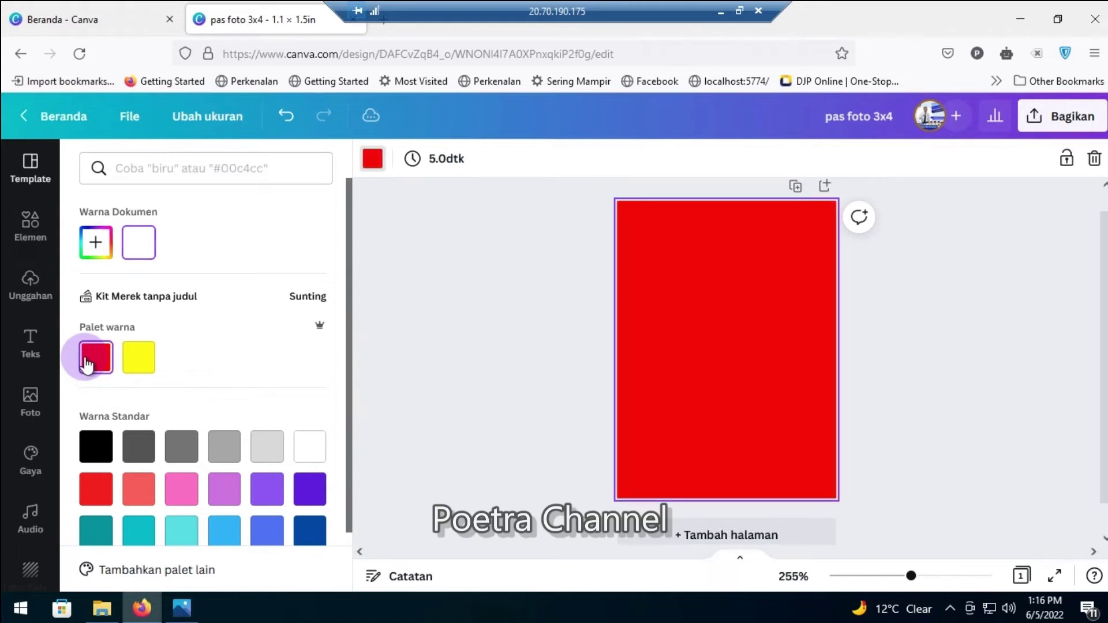
click(493, 307)
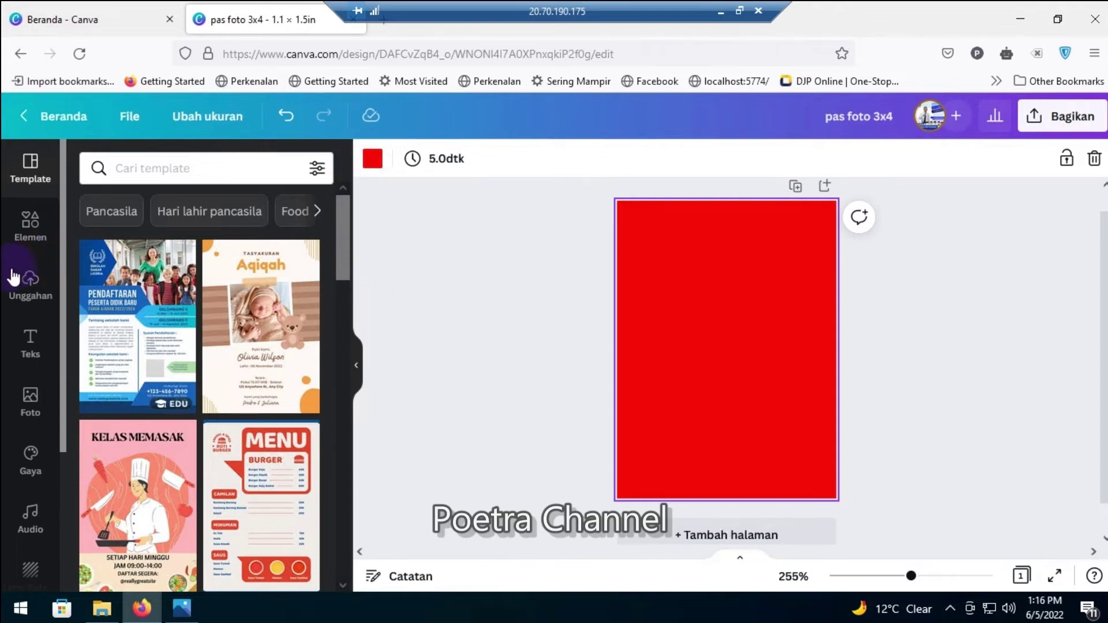
Step: Upload the image "WhatsApp Image 2022-02-16 at 08.34.31" from the bahan folder in Pictures
click(30, 295)
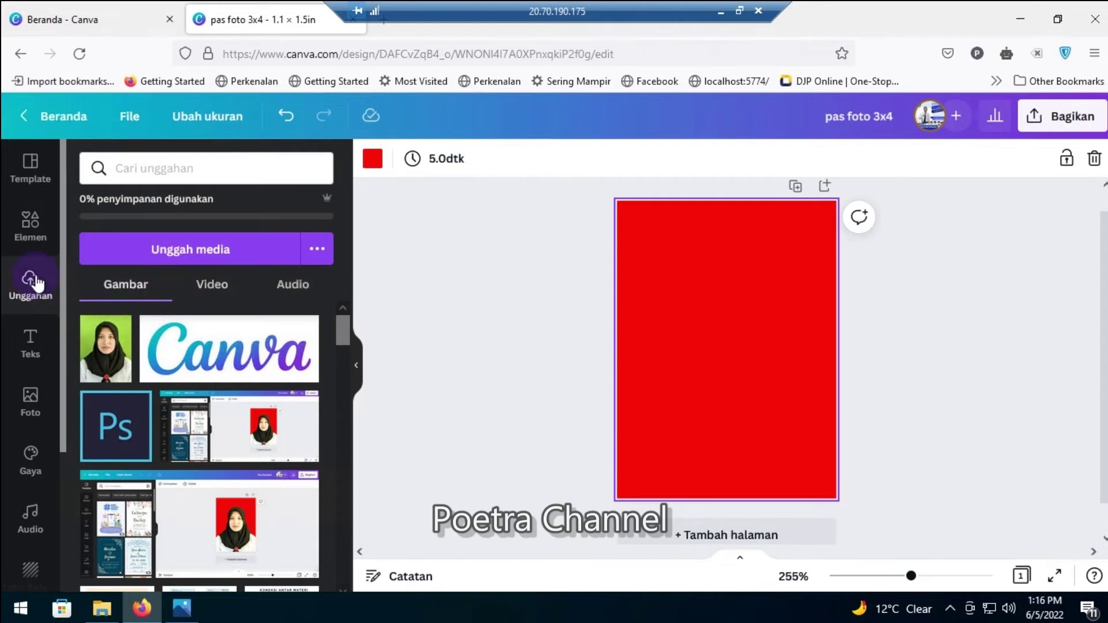
click(176, 249)
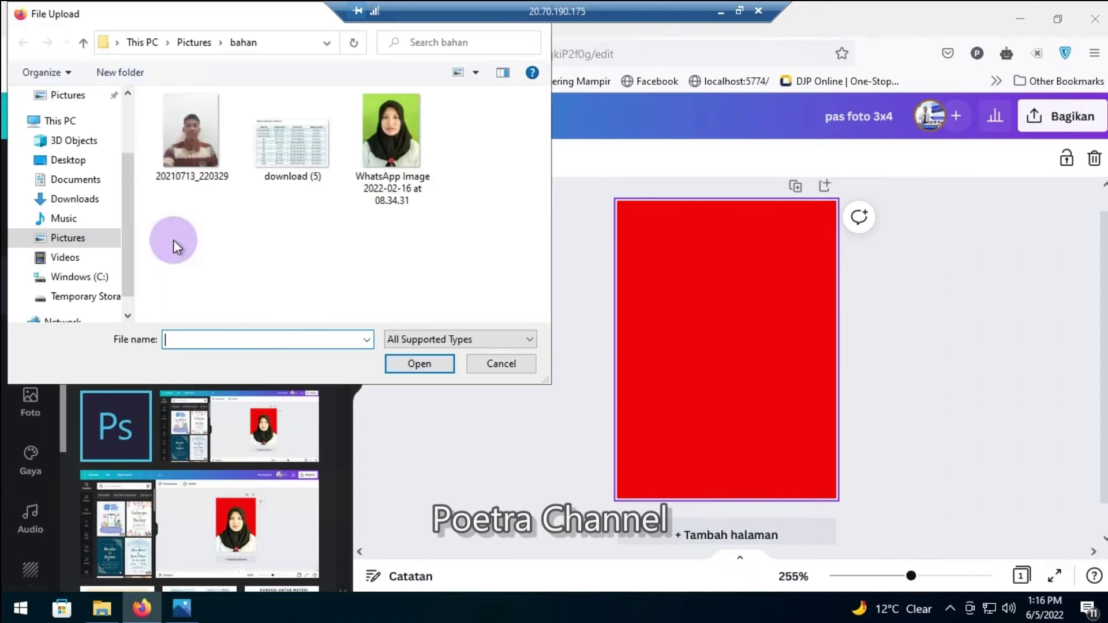
click(354, 154)
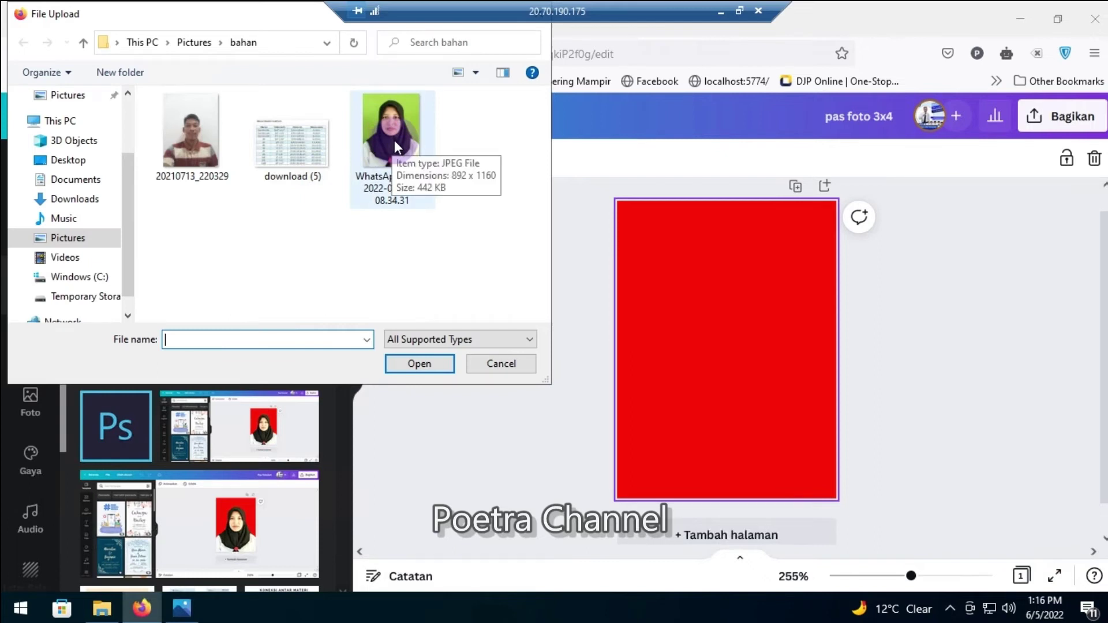
click(396, 143)
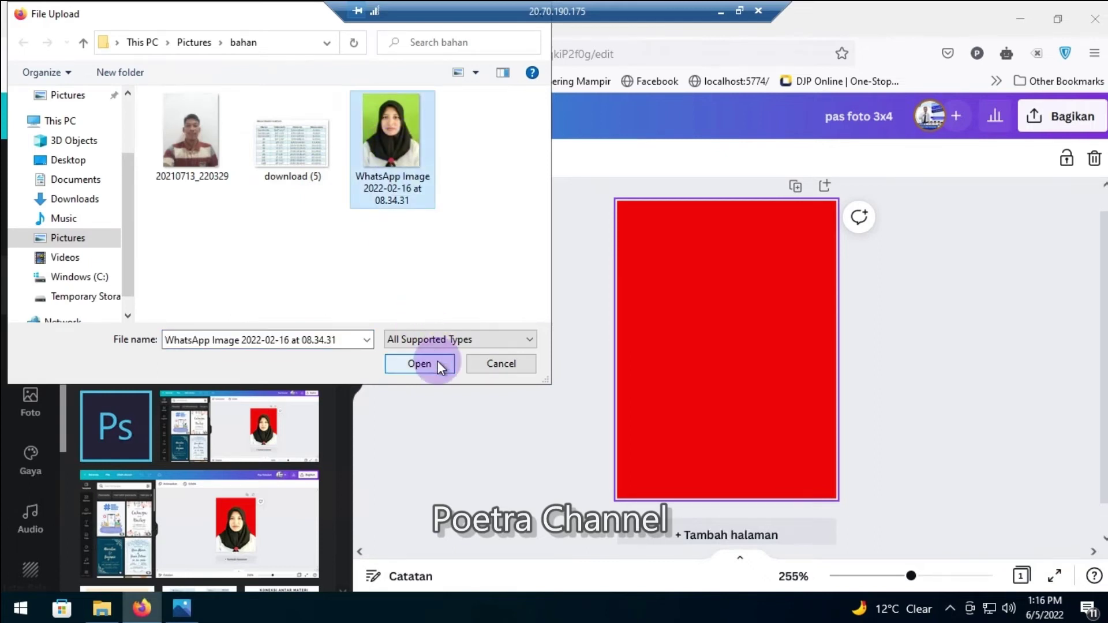
click(420, 364)
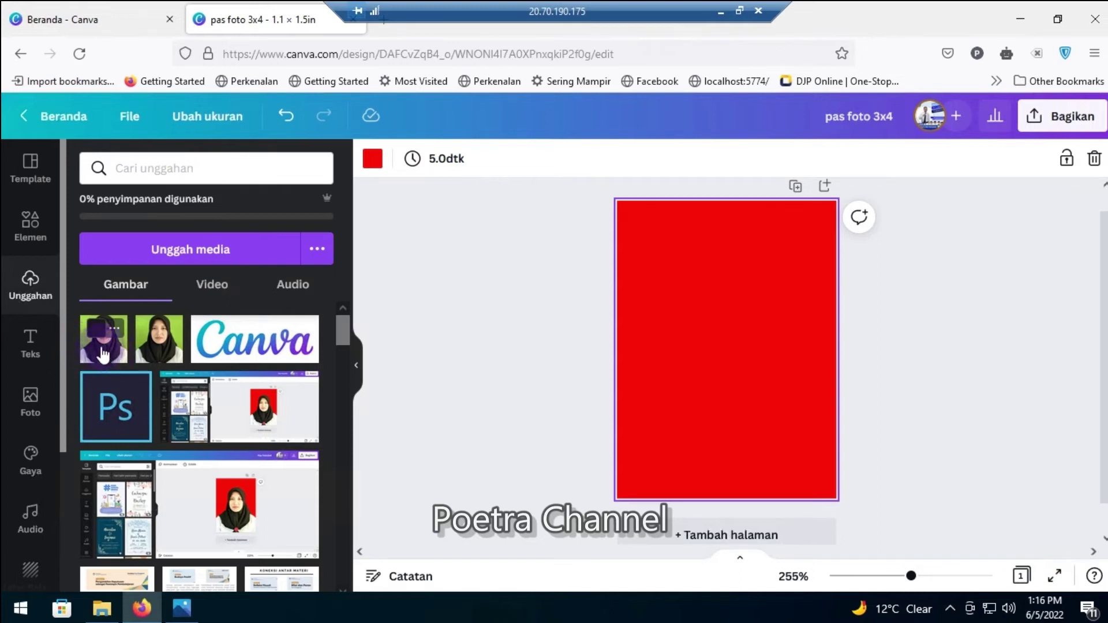
Step: Place the uploaded portrait on the red page and enlarge it until it covers the whole page
drag(102, 354, 662, 303)
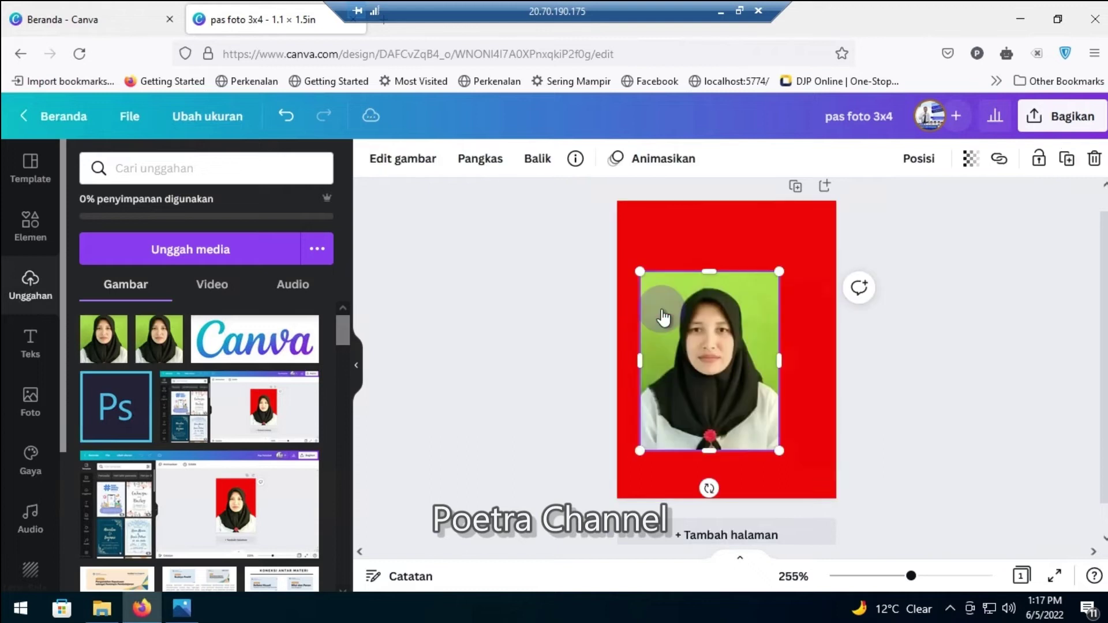
drag(699, 335, 673, 300)
drag(756, 379, 809, 524)
drag(770, 461, 767, 464)
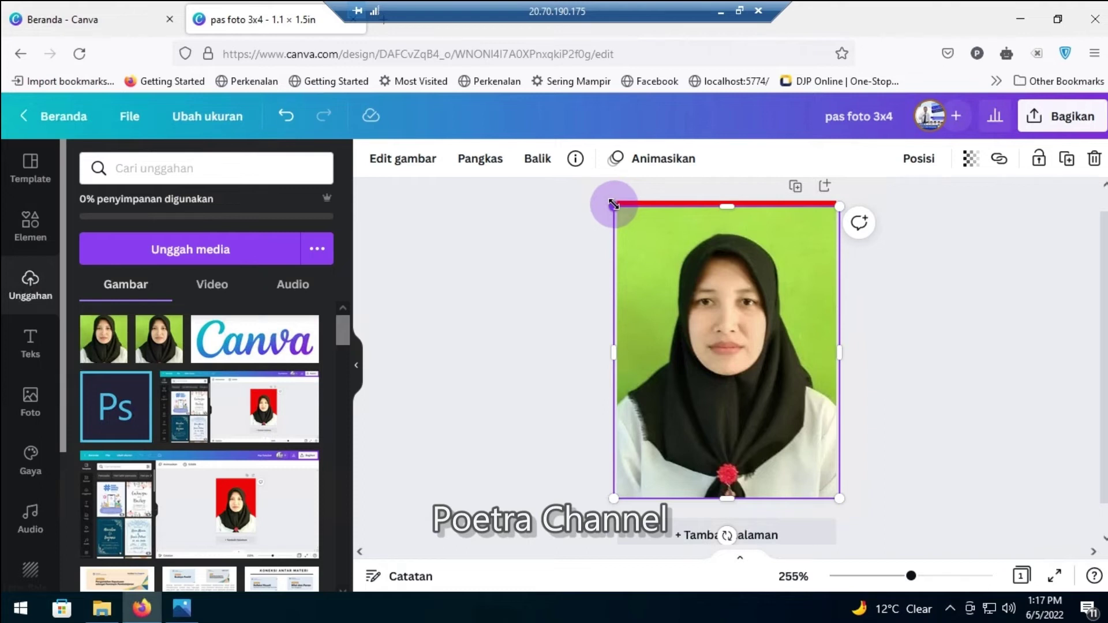
drag(610, 196, 617, 211)
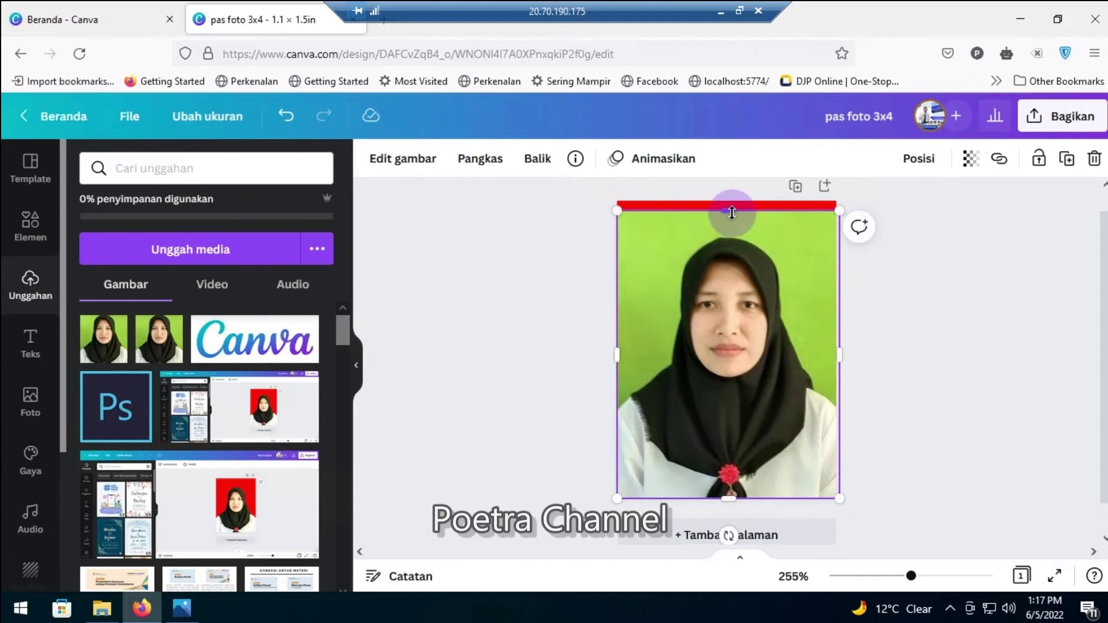
mouse_move(732, 212)
mouse_down()
mouse_move(730, 188)
mouse_move(729, 232)
mouse_up()
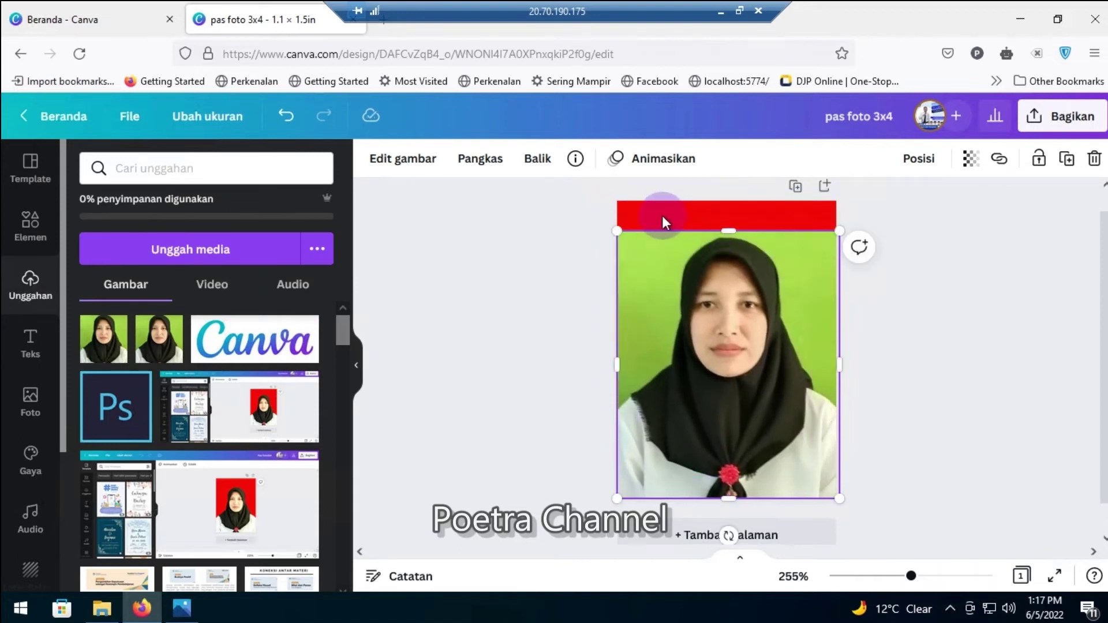
key(ctrl+z)
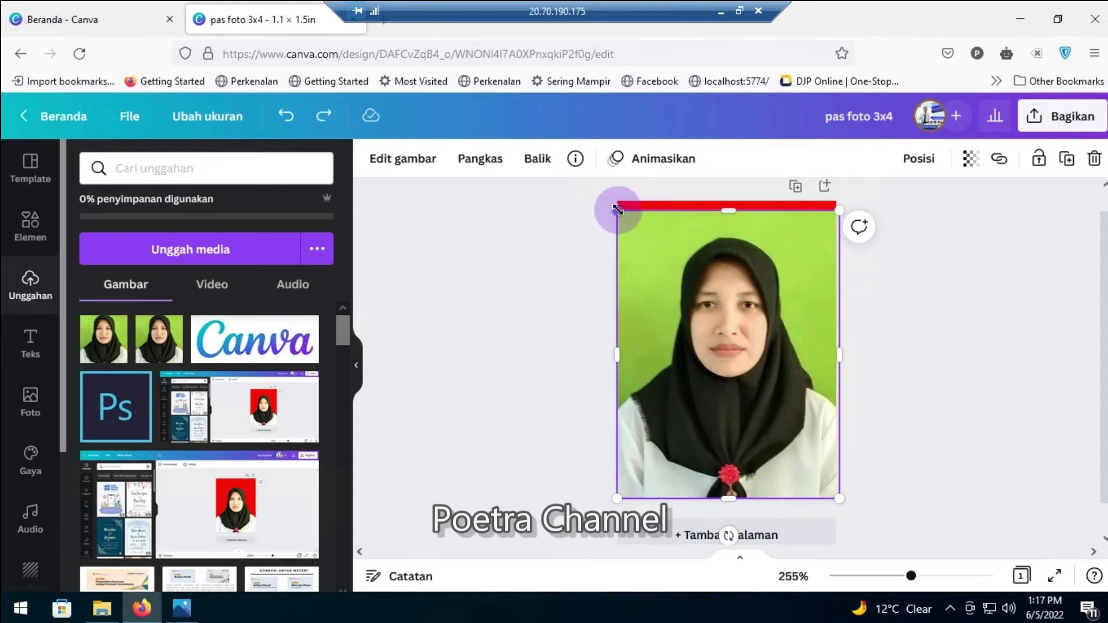
drag(613, 203, 610, 202)
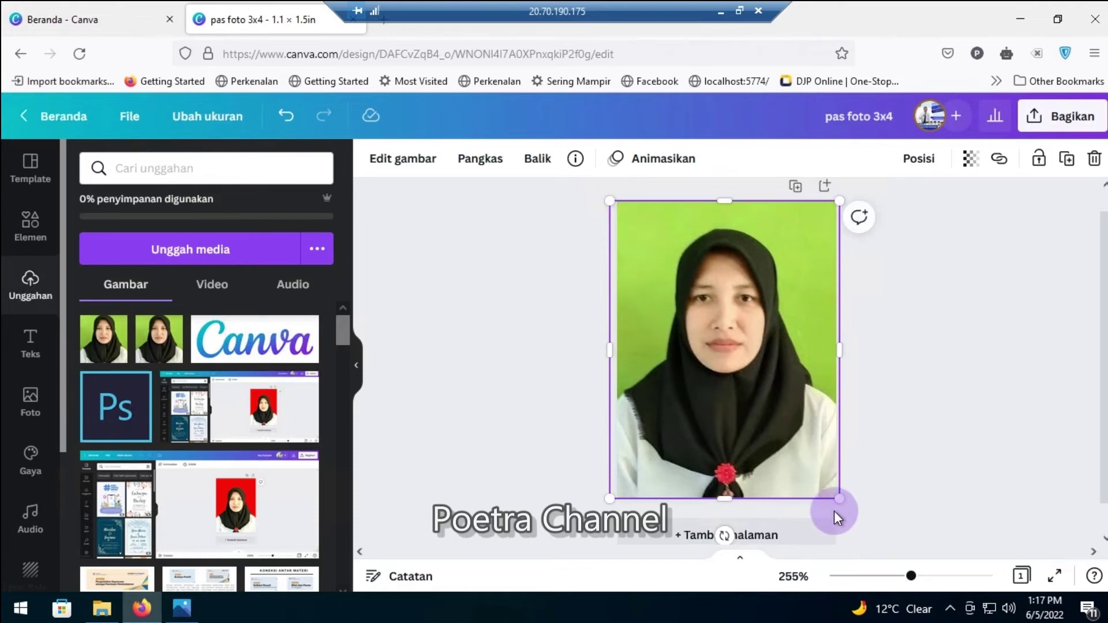
Step: Remove the portrait's green background with the background remover (Penghapus Latar Belakang) and apply the result
click(981, 389)
click(780, 261)
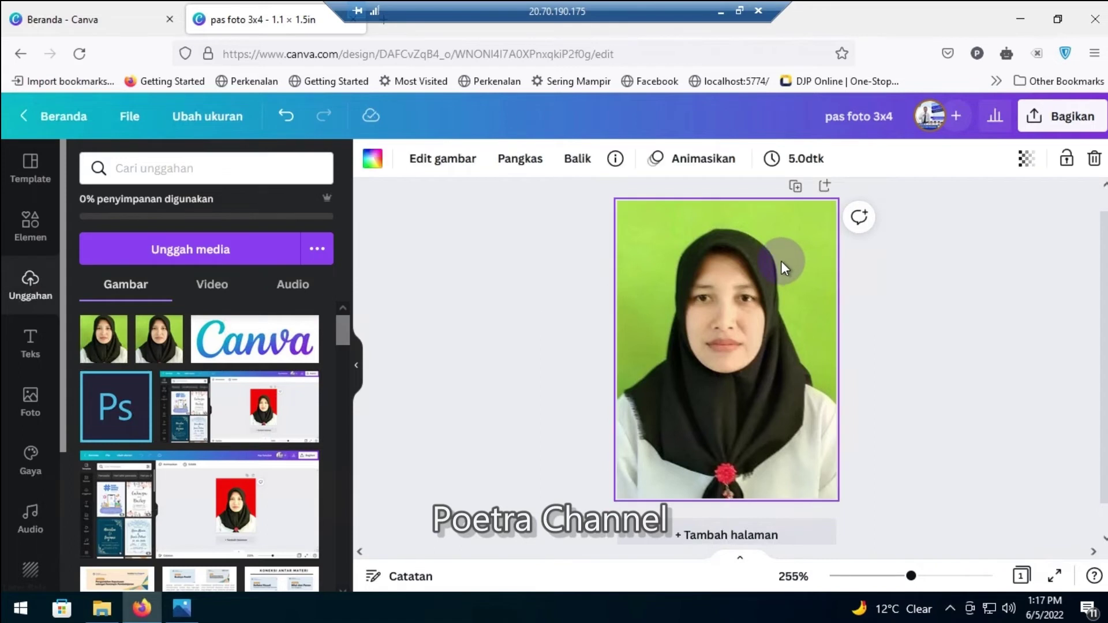
click(360, 376)
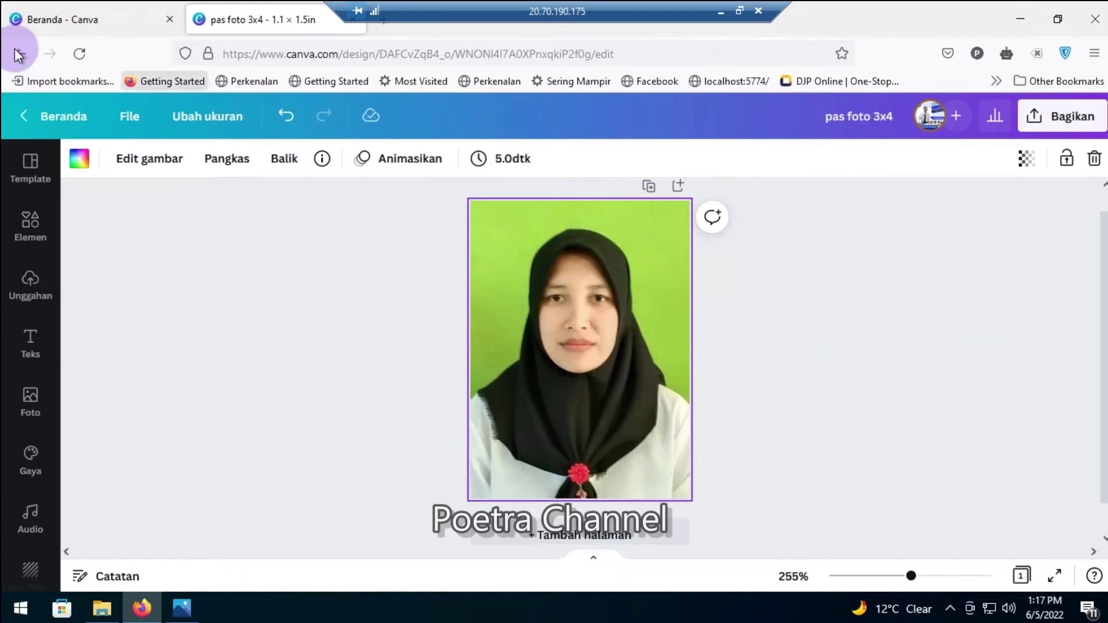
click(149, 166)
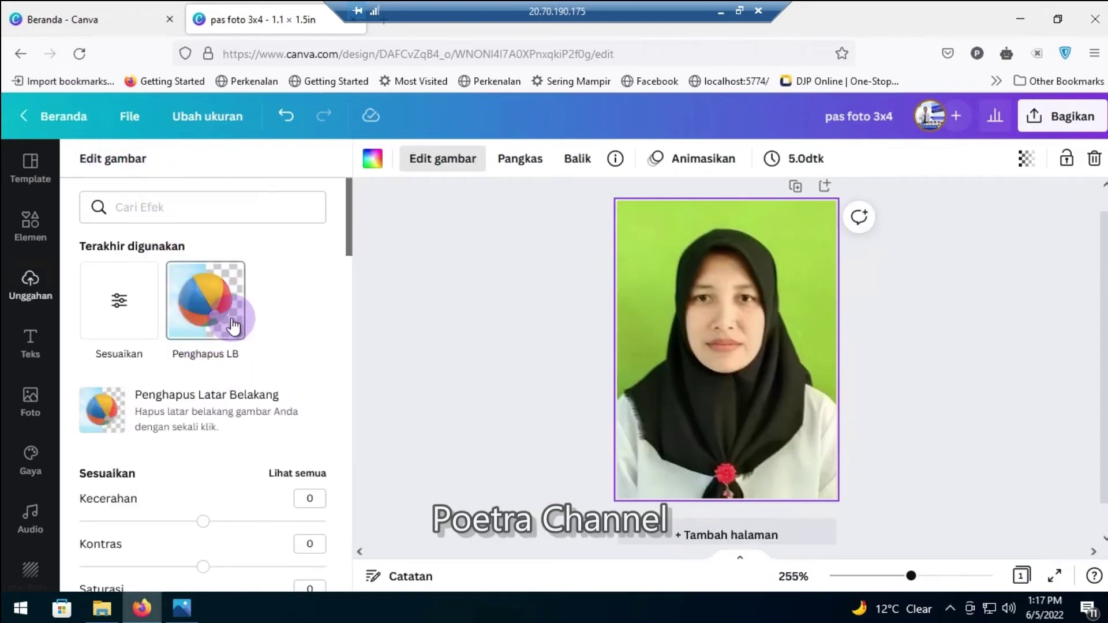
click(160, 420)
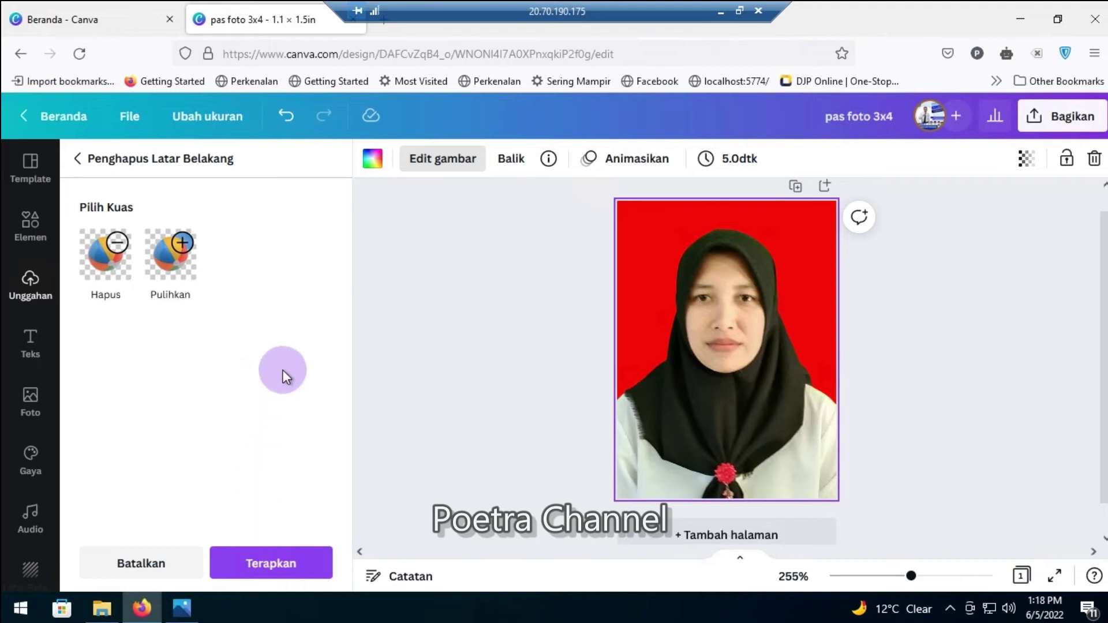
click(270, 568)
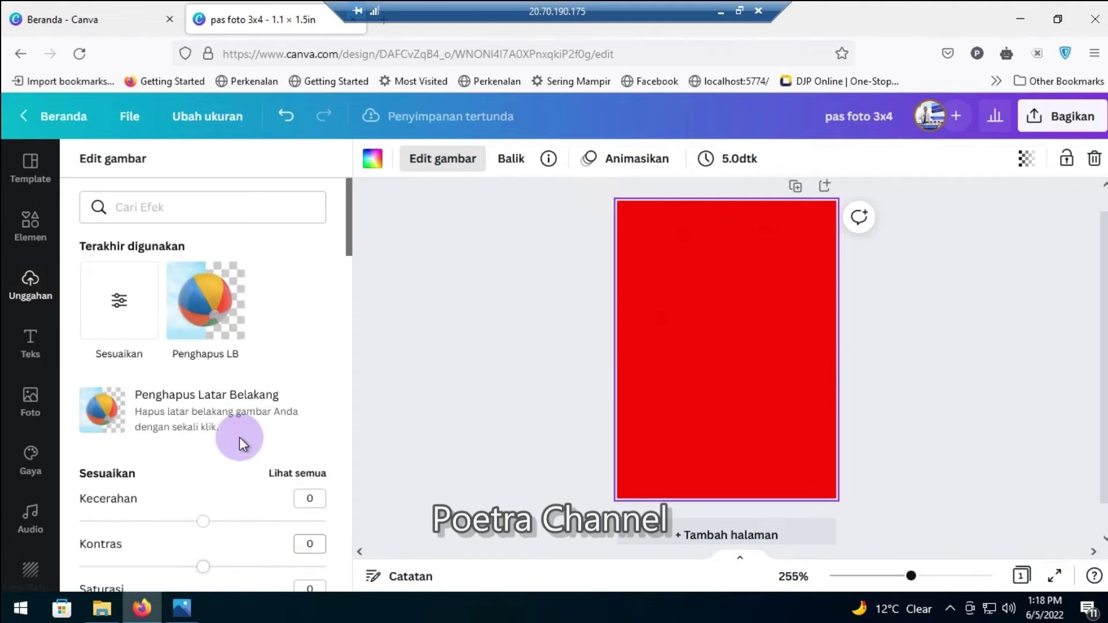
Step: Set the portrait's brightness (Kecerahan) to 15 and contrast (Kontras) to 12, then close the image editing options
scroll(240, 388, down, 1)
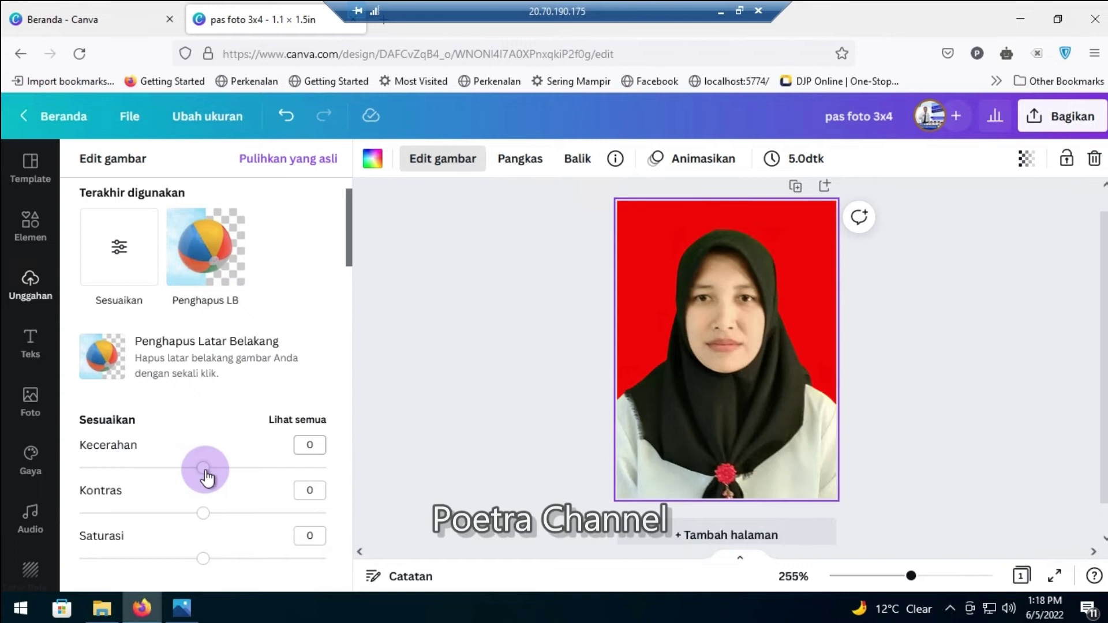
drag(206, 477, 222, 468)
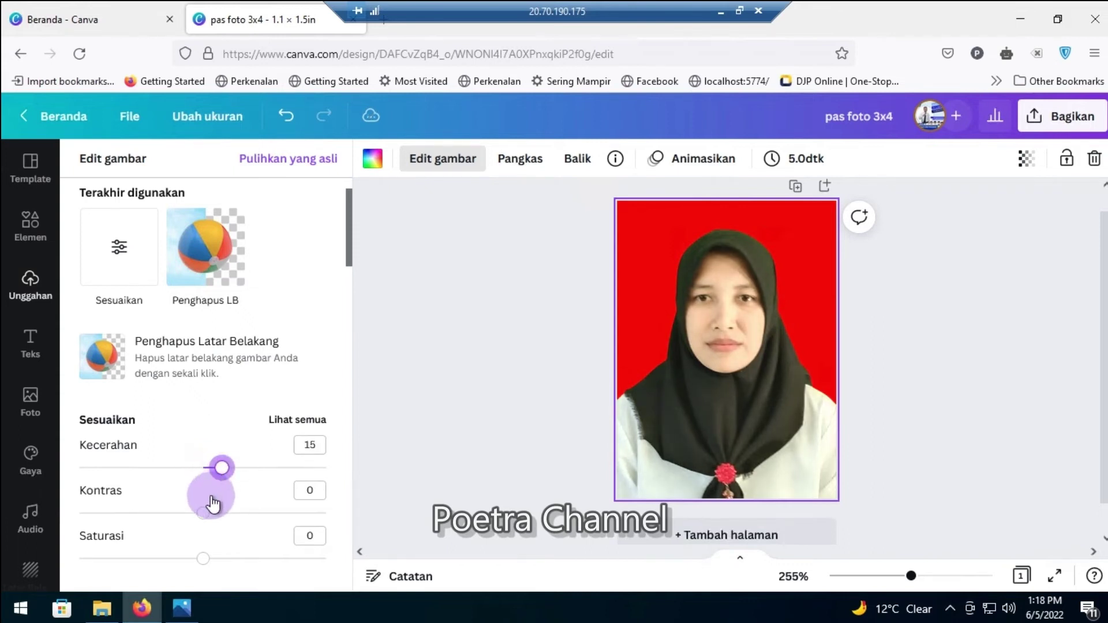
scroll(196, 508, down, 1)
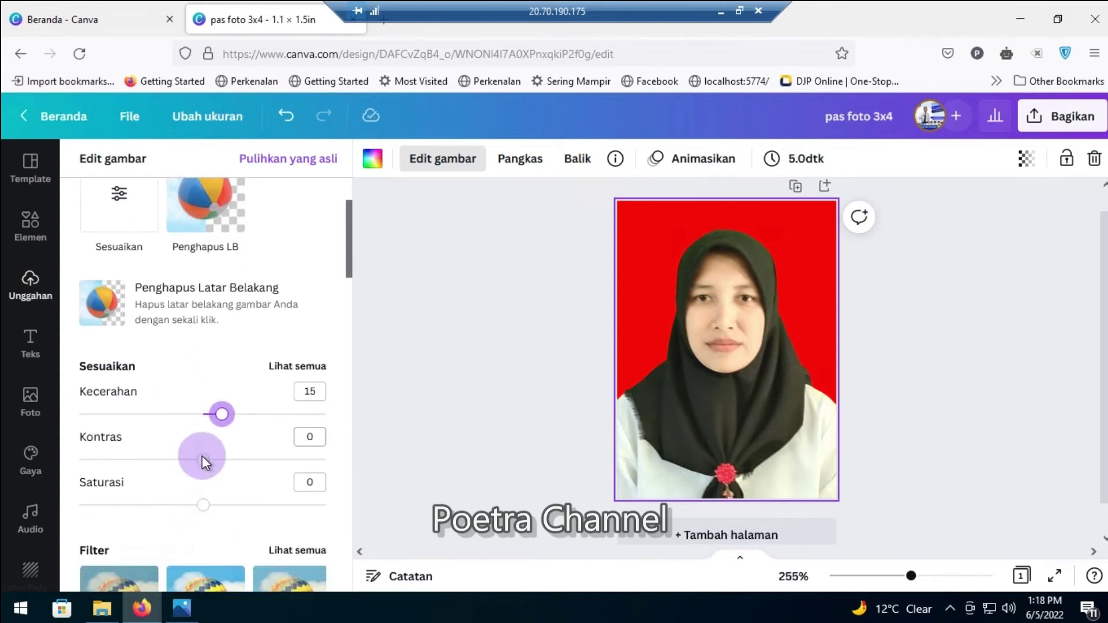
drag(203, 460, 219, 462)
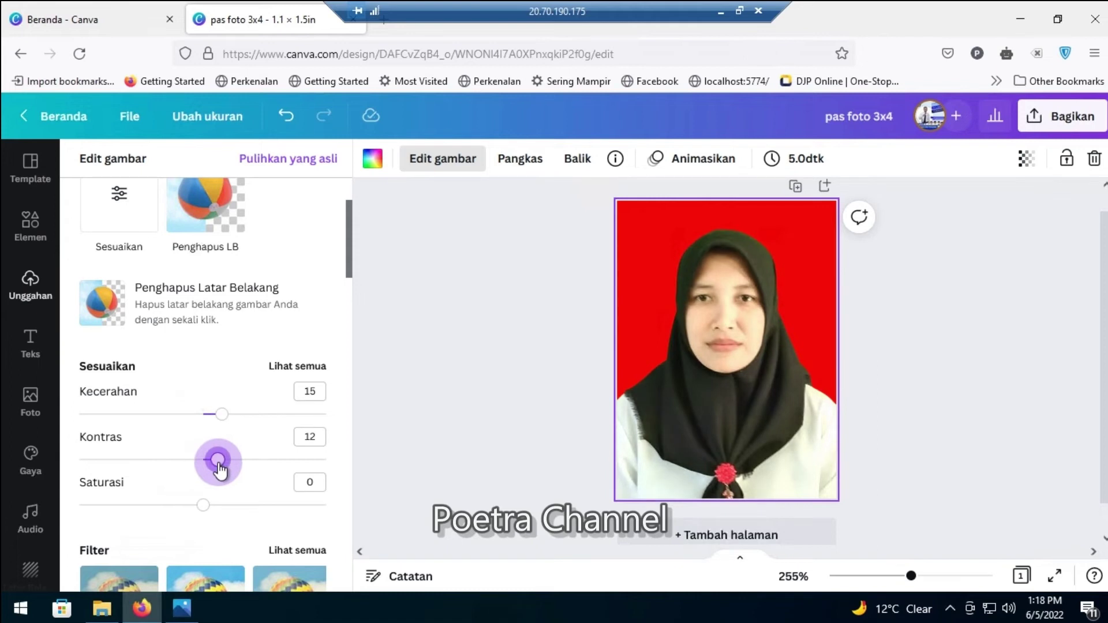
click(348, 398)
scroll(341, 421, down, 2)
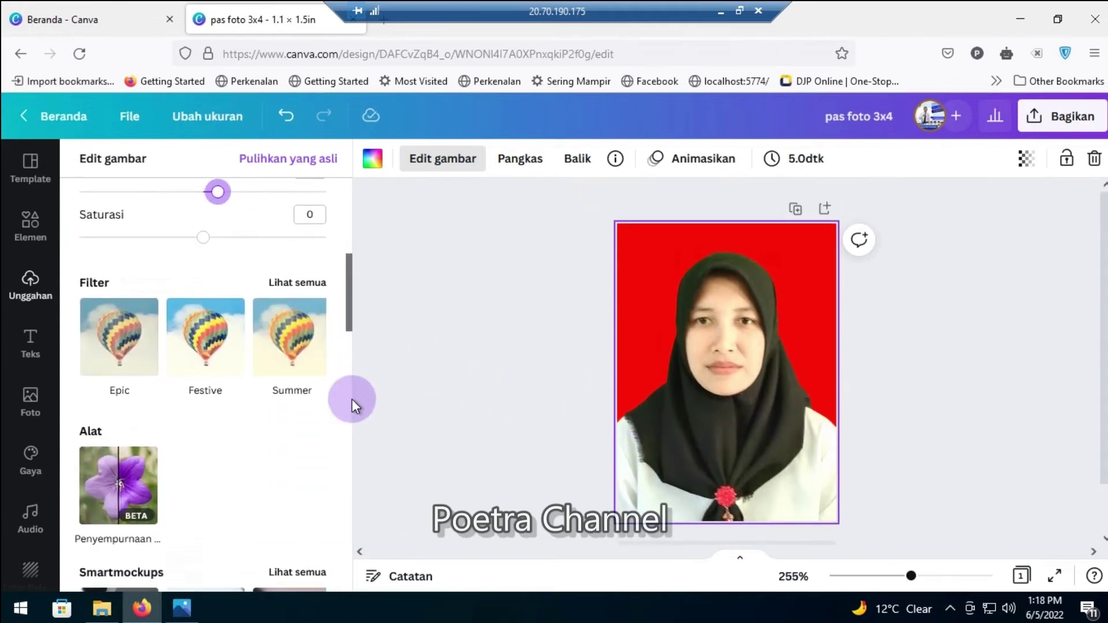
scroll(345, 436, up, 3)
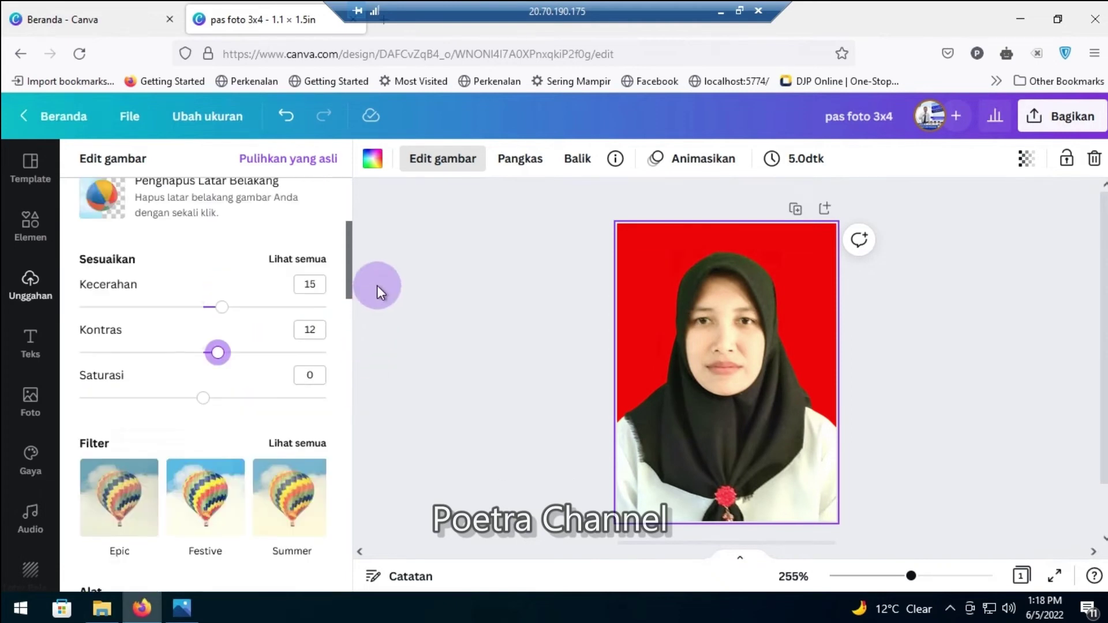
scroll(340, 350, down, 5)
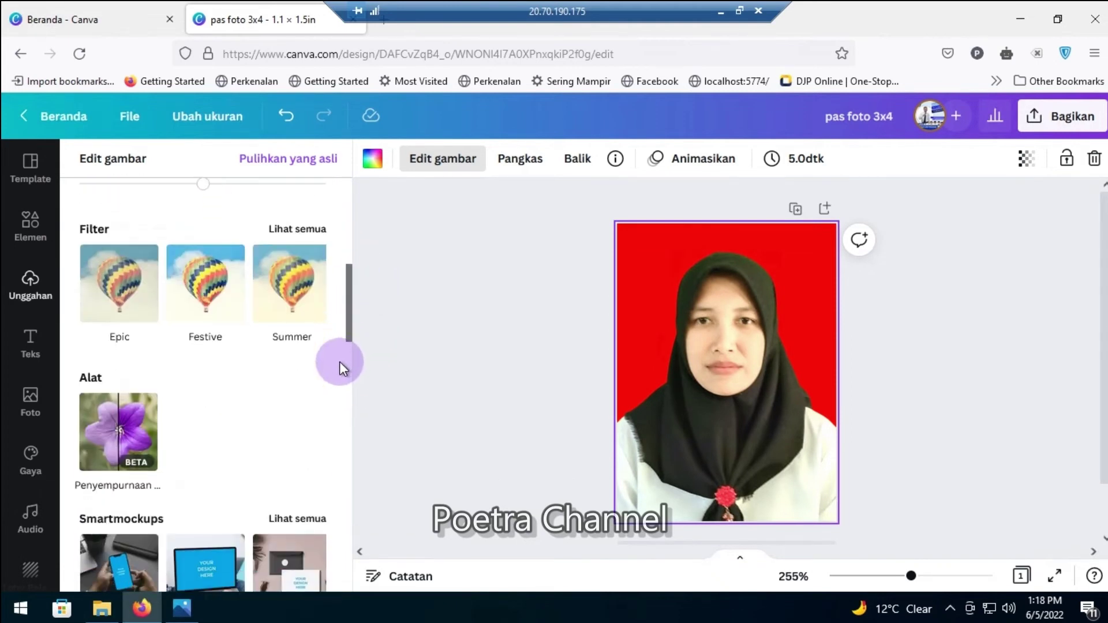
scroll(340, 363, up, 5)
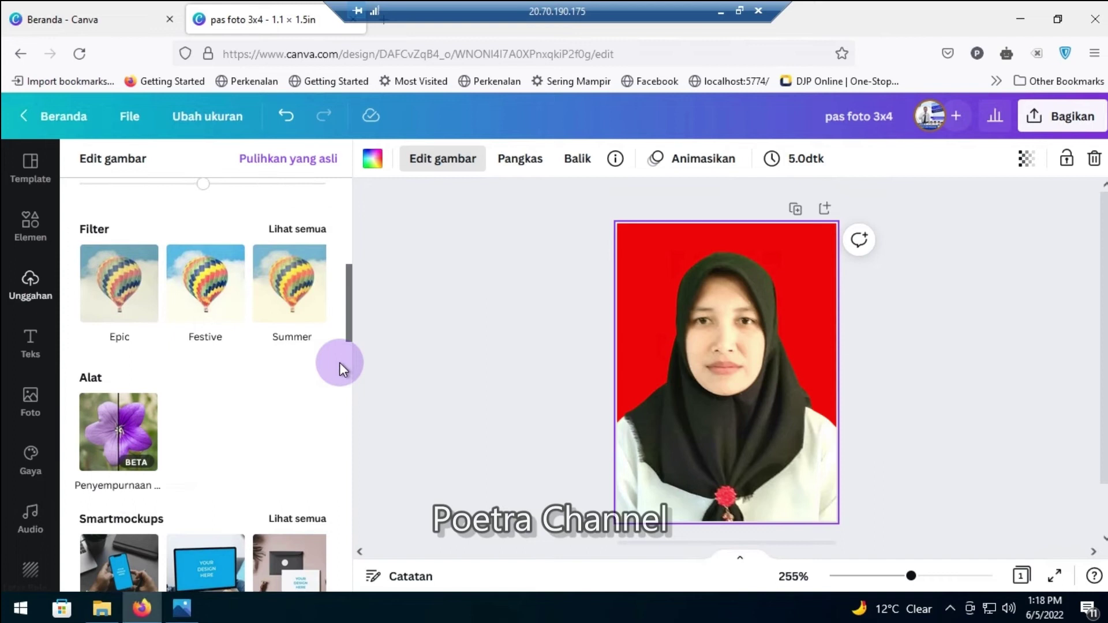
click(461, 307)
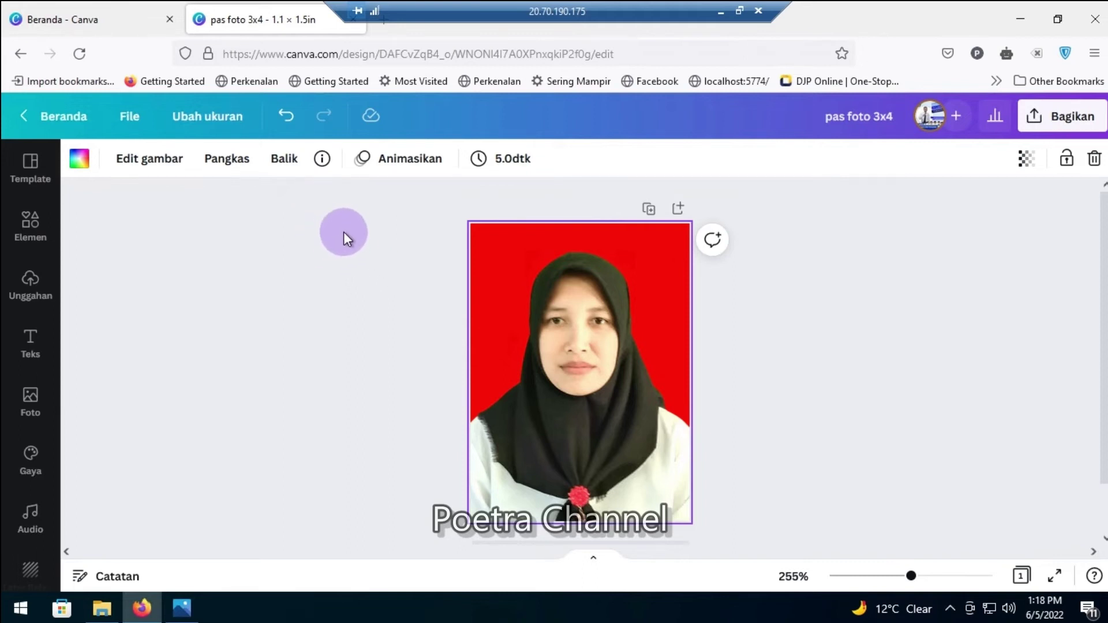
Step: Duplicate the finished red portrait page and upload the image 20210713_220329 from the bahan folder in Pictures
drag(355, 219, 805, 533)
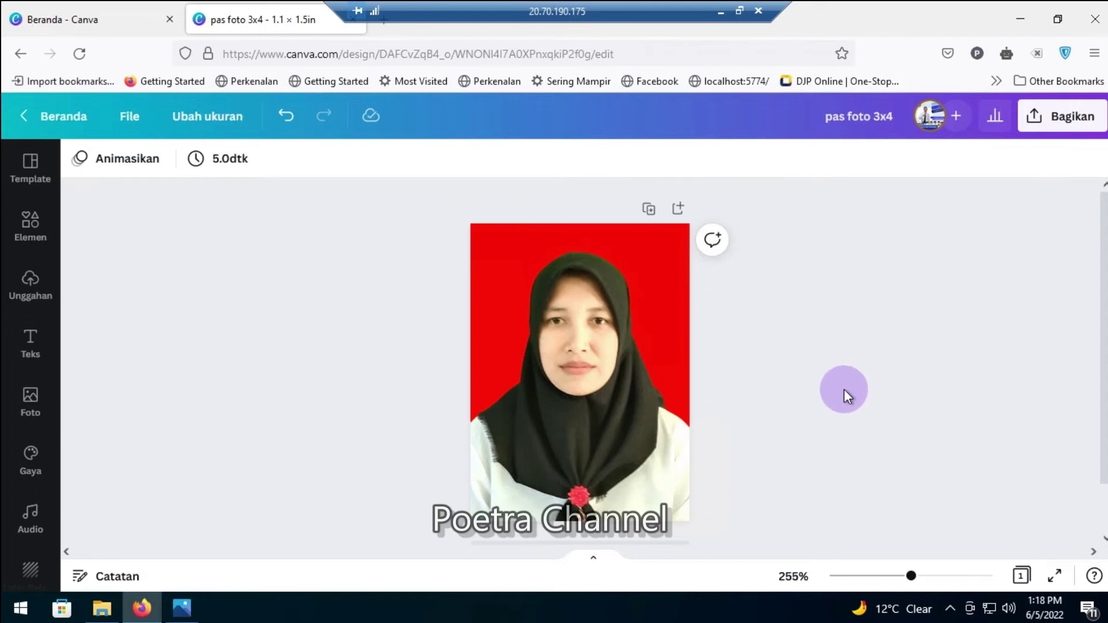
click(650, 209)
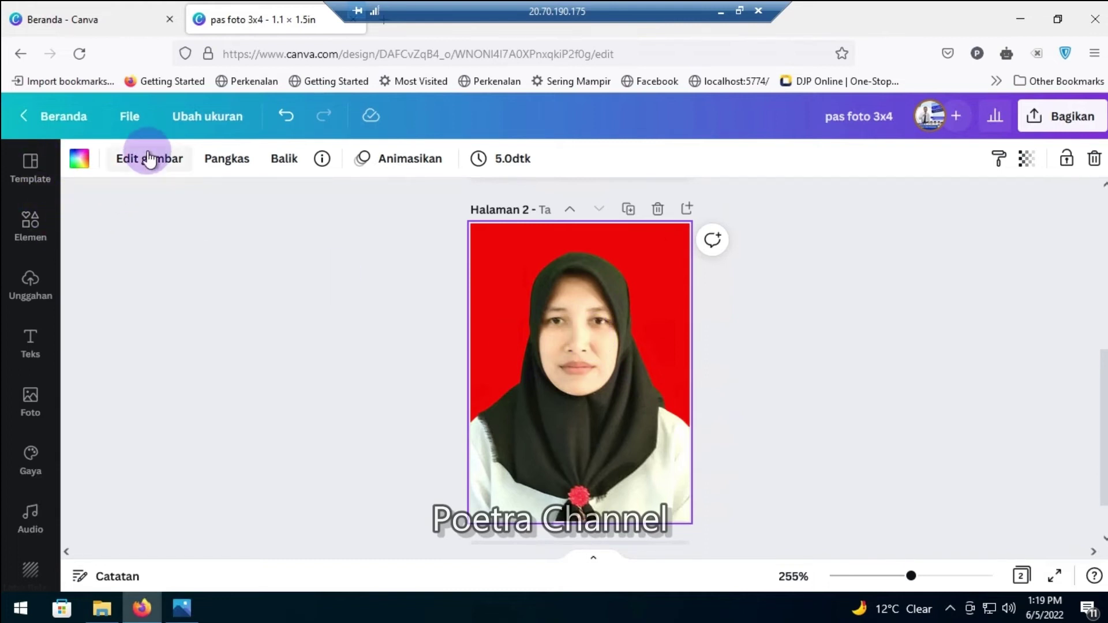
click(32, 285)
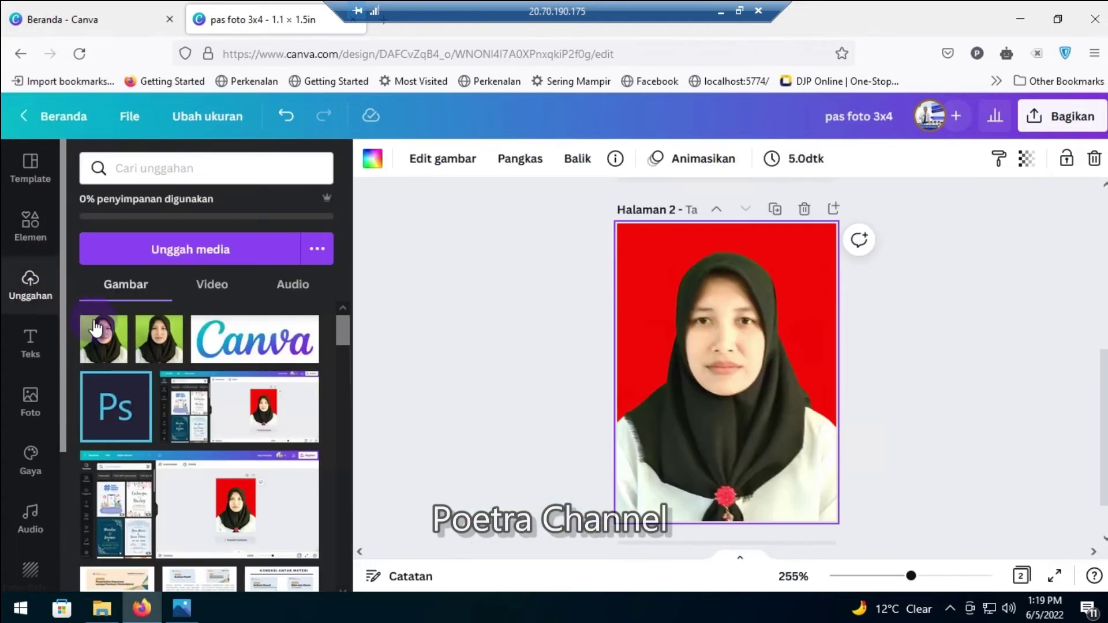
click(191, 251)
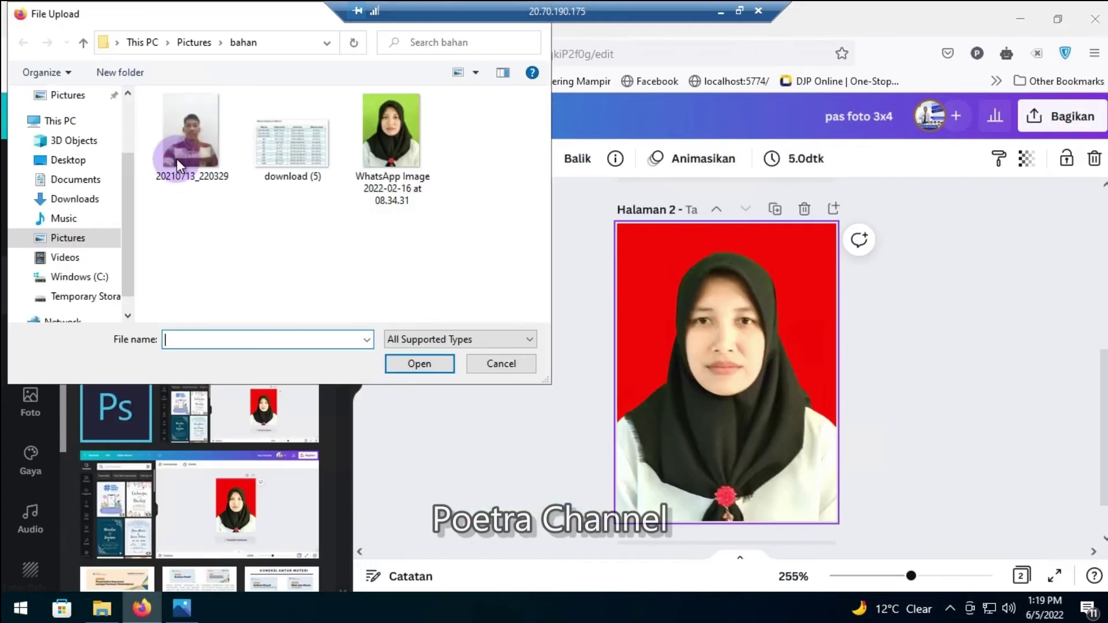
click(176, 141)
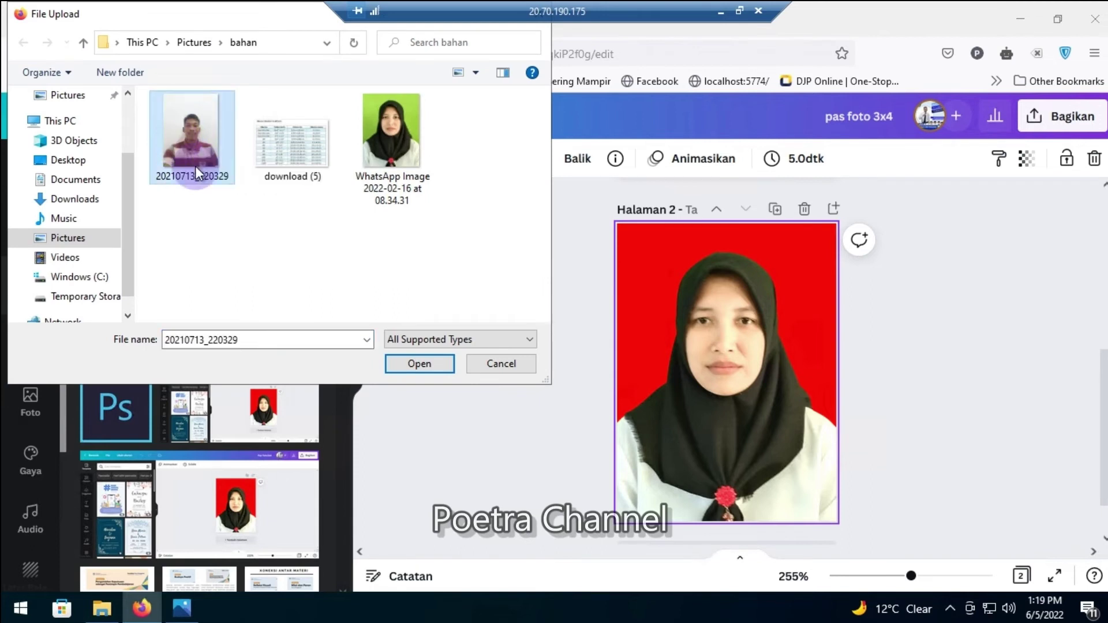
click(420, 364)
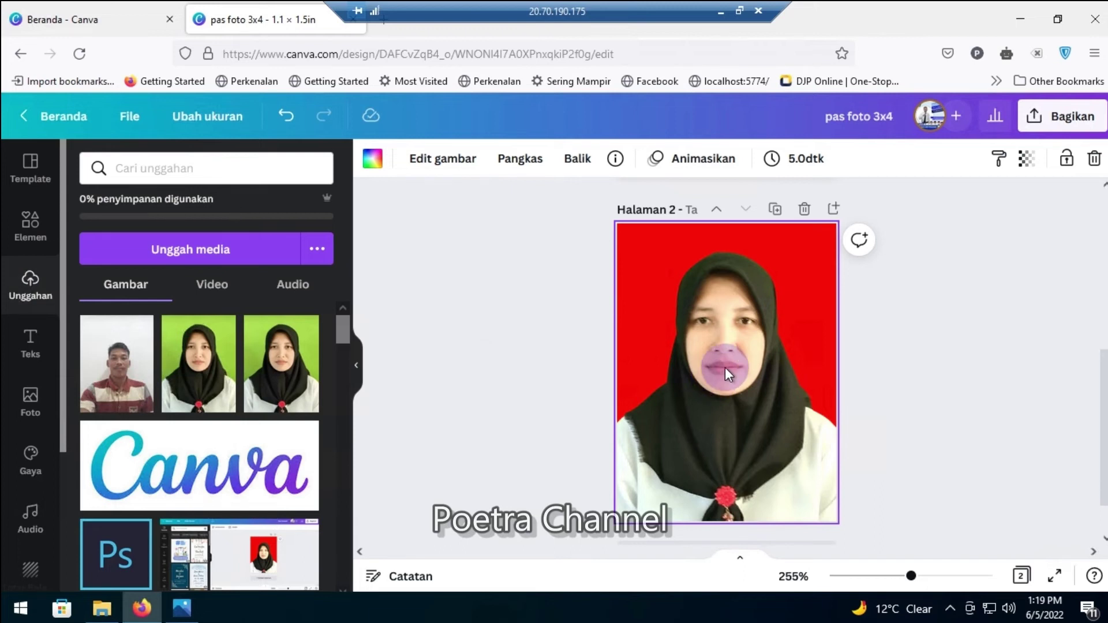
Step: Delete the portrait from page 2 and set that page's background to the standard dark violet colour
right_click(724, 373)
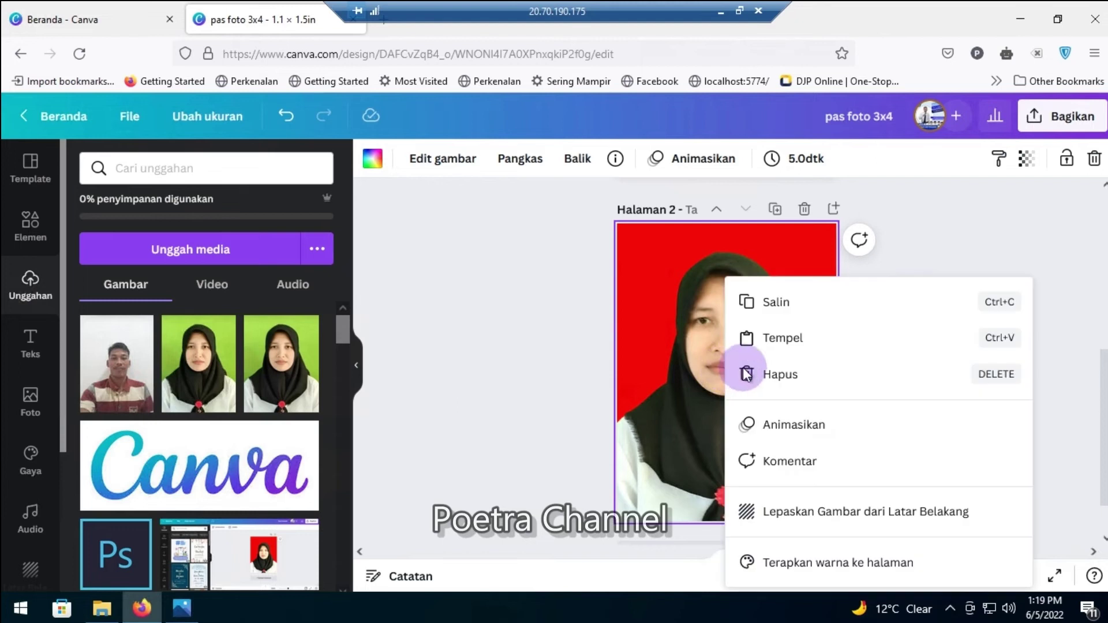
click(780, 375)
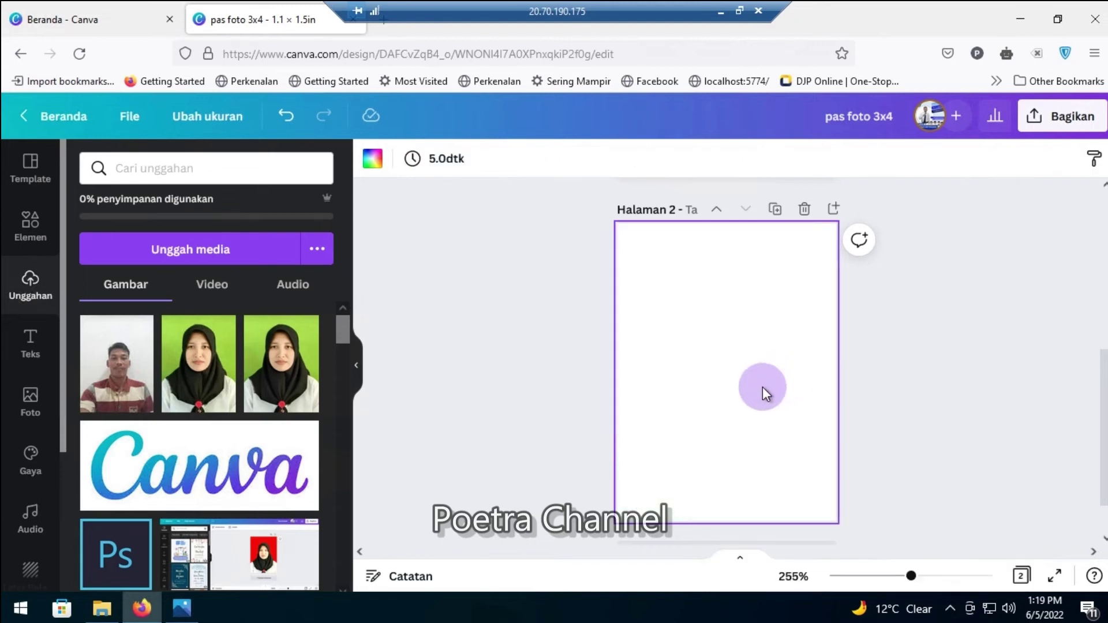
scroll(634, 391, up, 2)
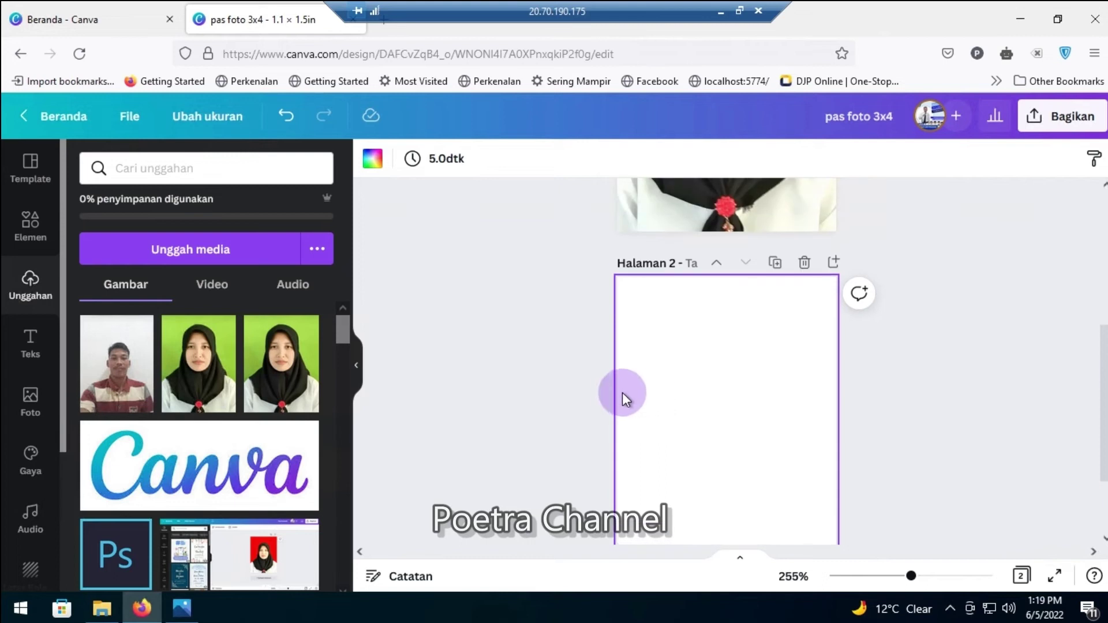
scroll(561, 394, down, 1)
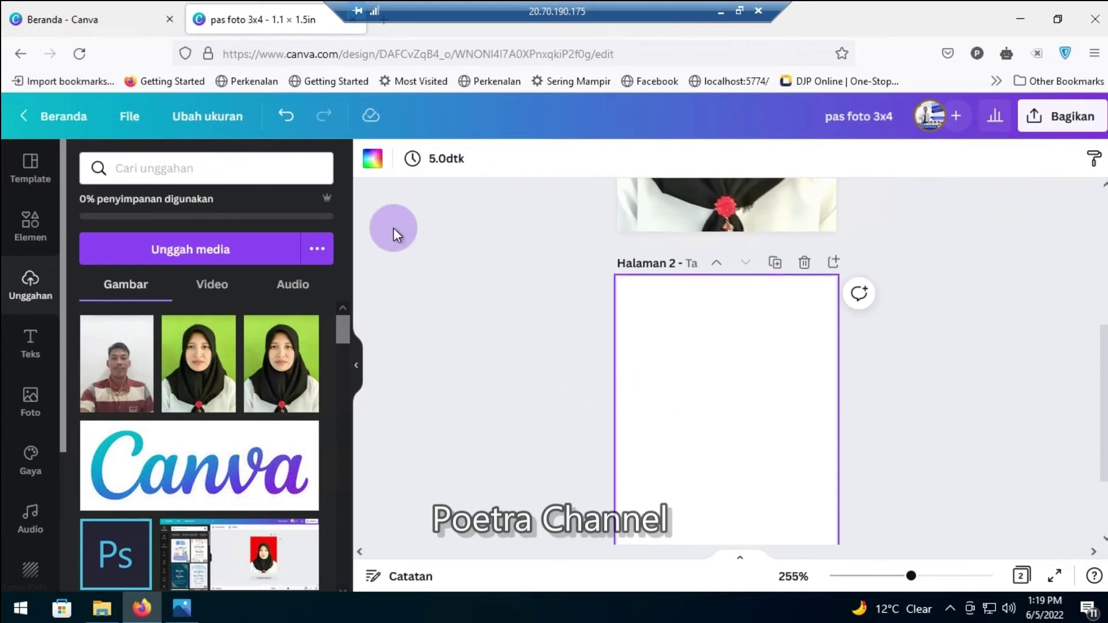
click(363, 166)
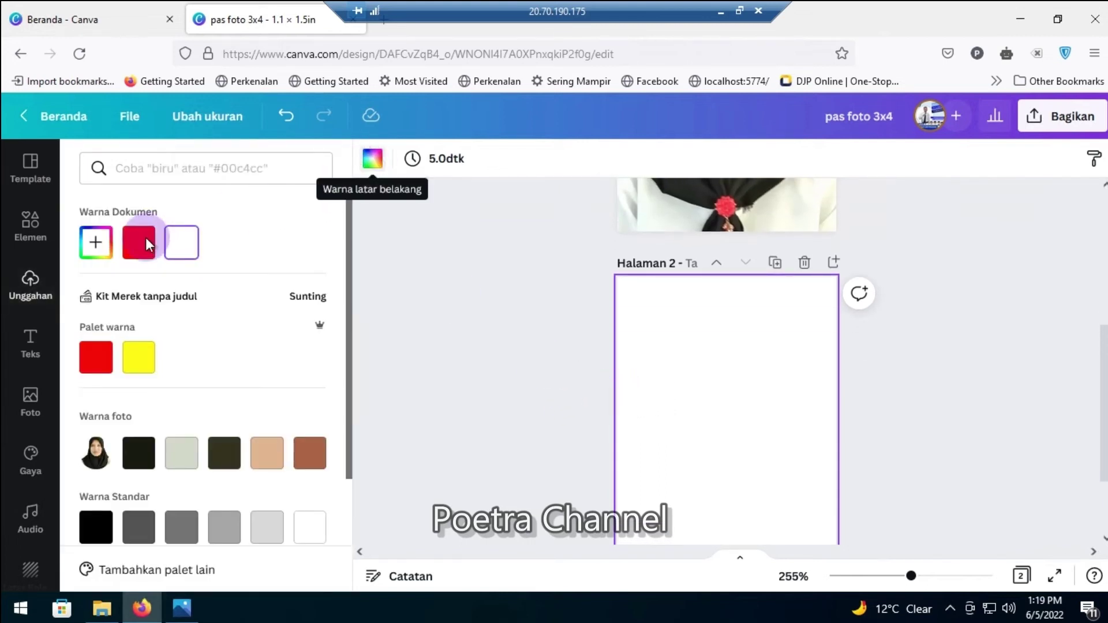
scroll(203, 392, down, 3)
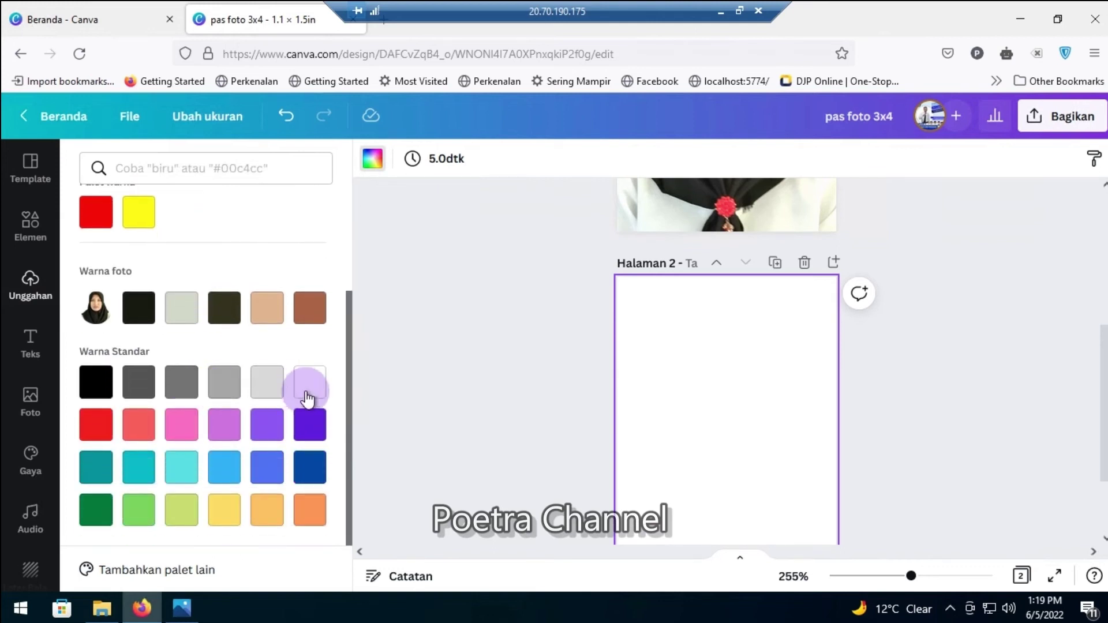
click(315, 438)
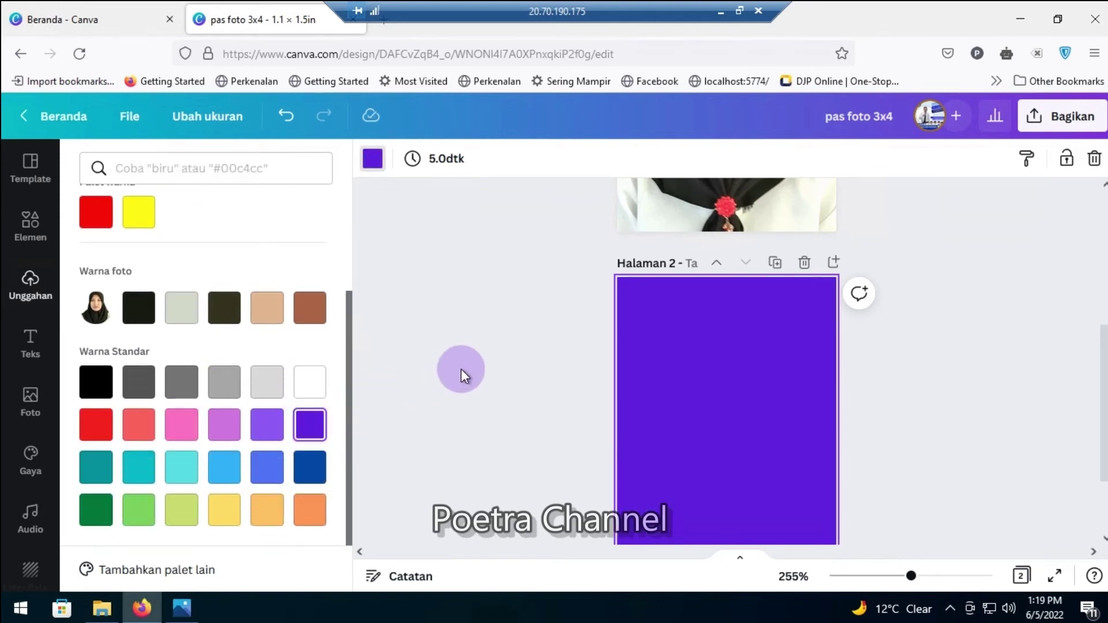
click(462, 369)
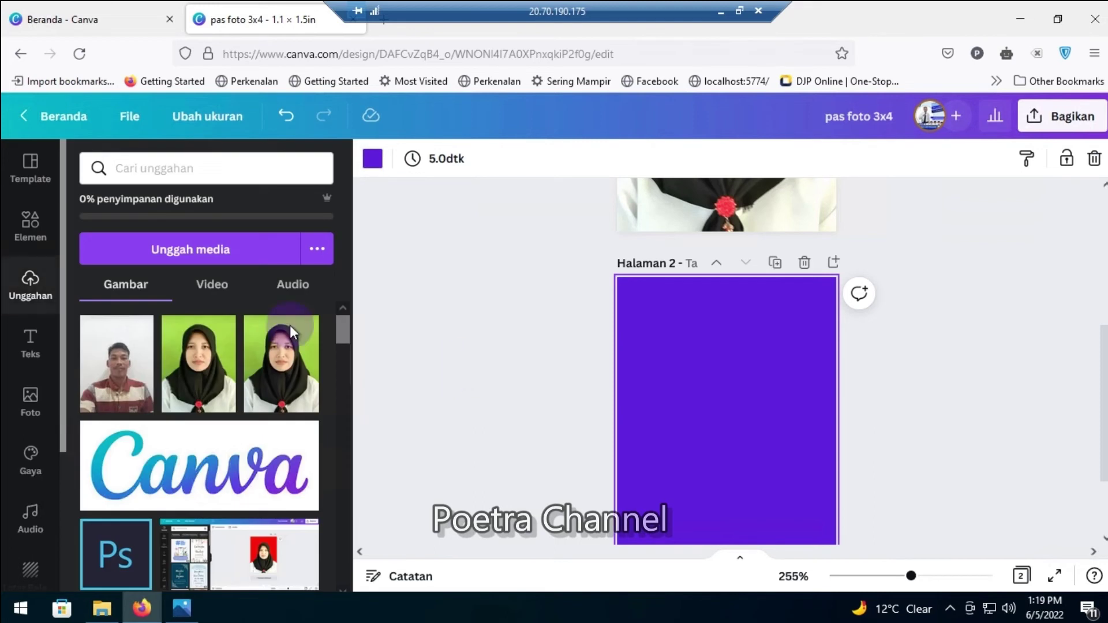
Step: Place the newly uploaded portrait of the man on page 2 and enlarge it until it covers the violet page
click(103, 394)
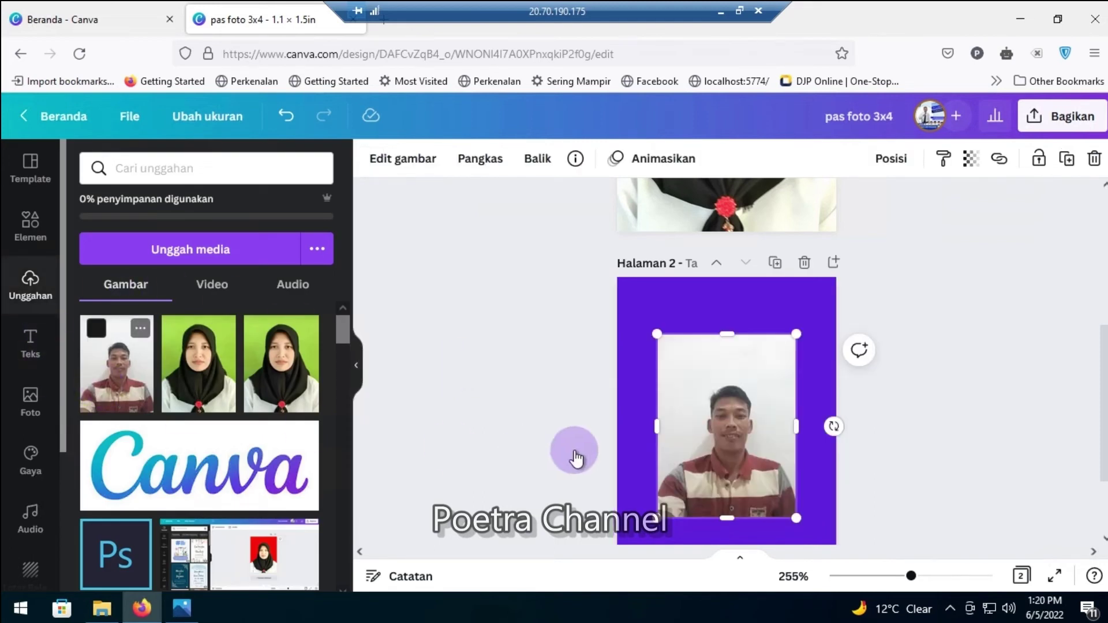
scroll(525, 317, down, 1)
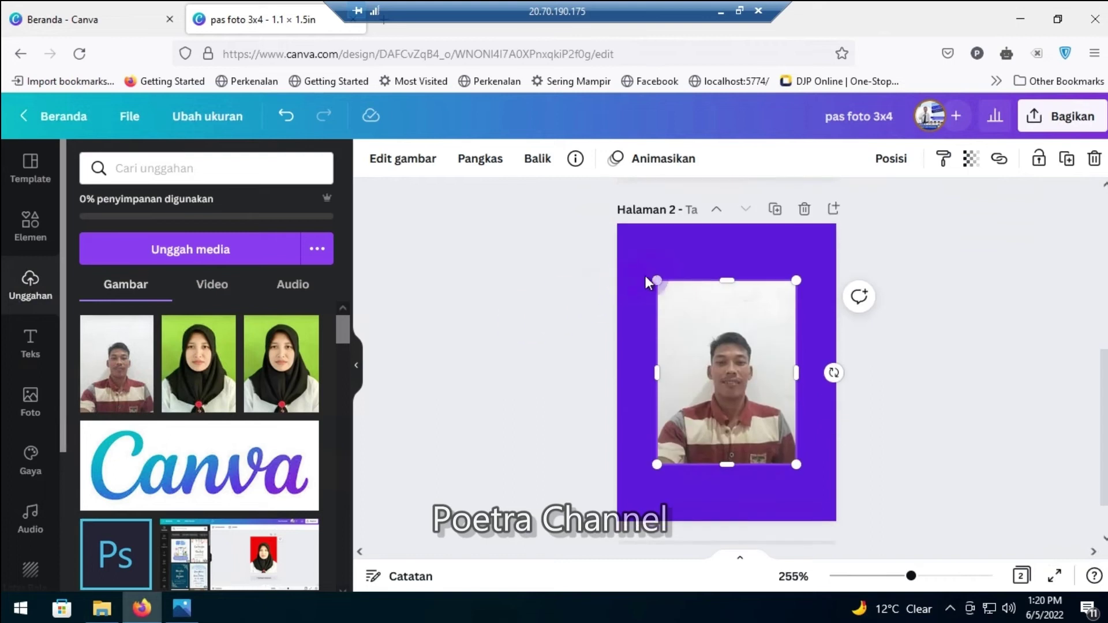
drag(660, 275, 612, 227)
drag(698, 358, 701, 353)
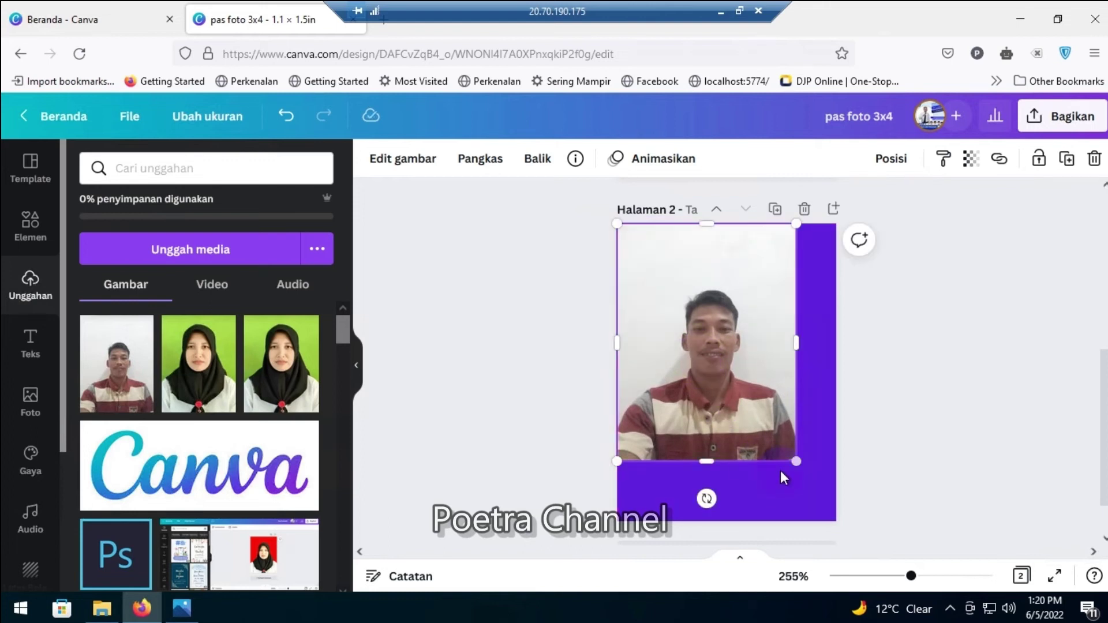
drag(795, 460, 818, 529)
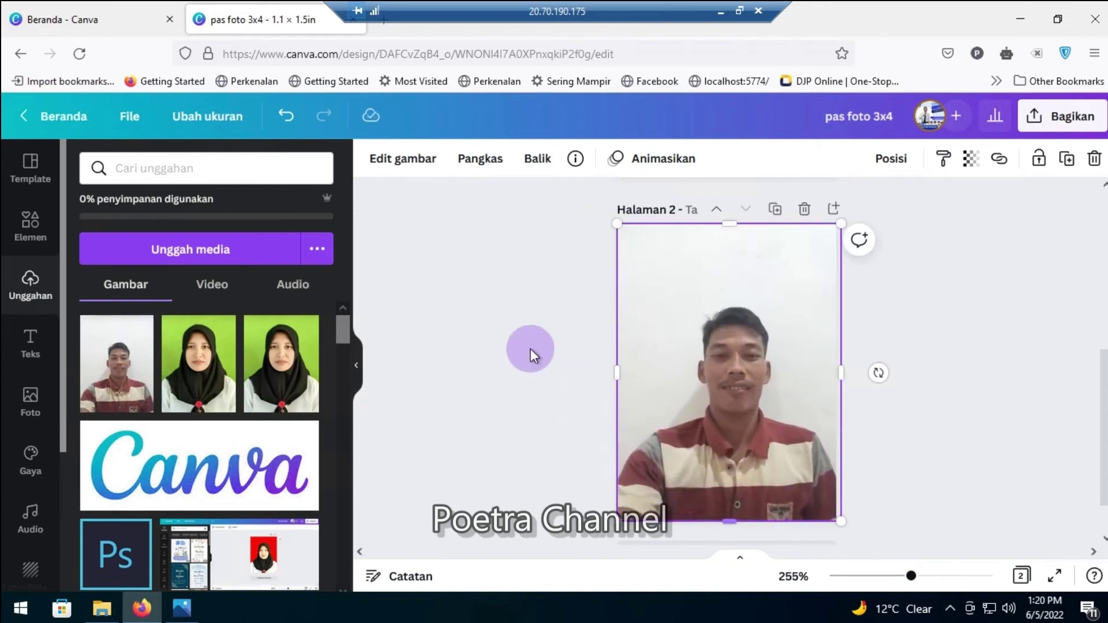
click(516, 337)
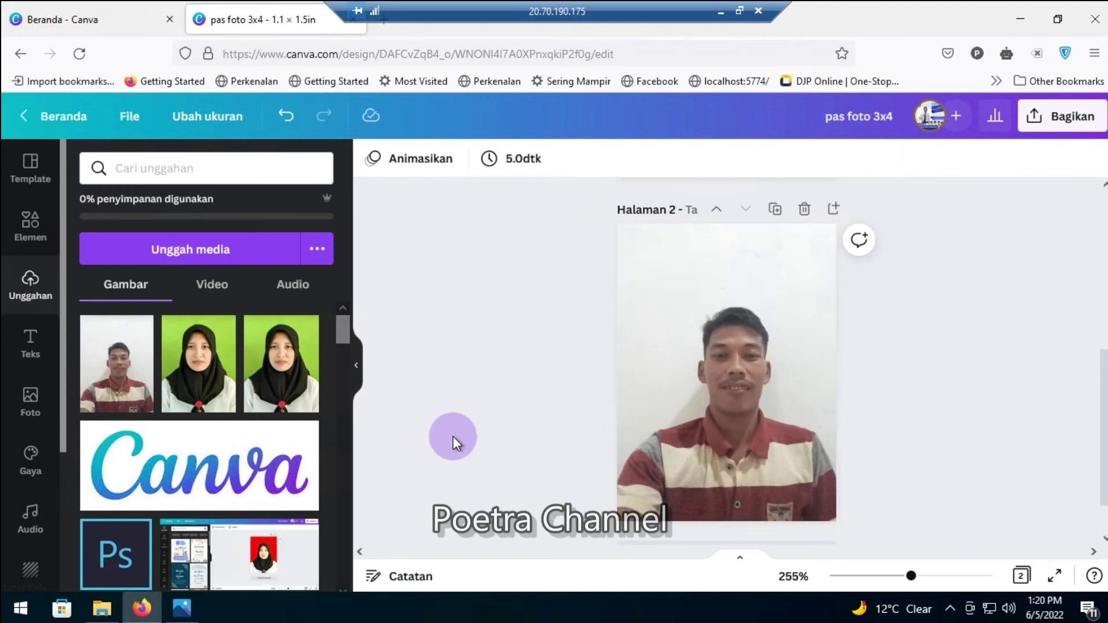
Step: Undo the portrait's placement as page background, enlarge it to about 1.2 × 1.6 inches and reposition it to overlap the page edges
click(677, 444)
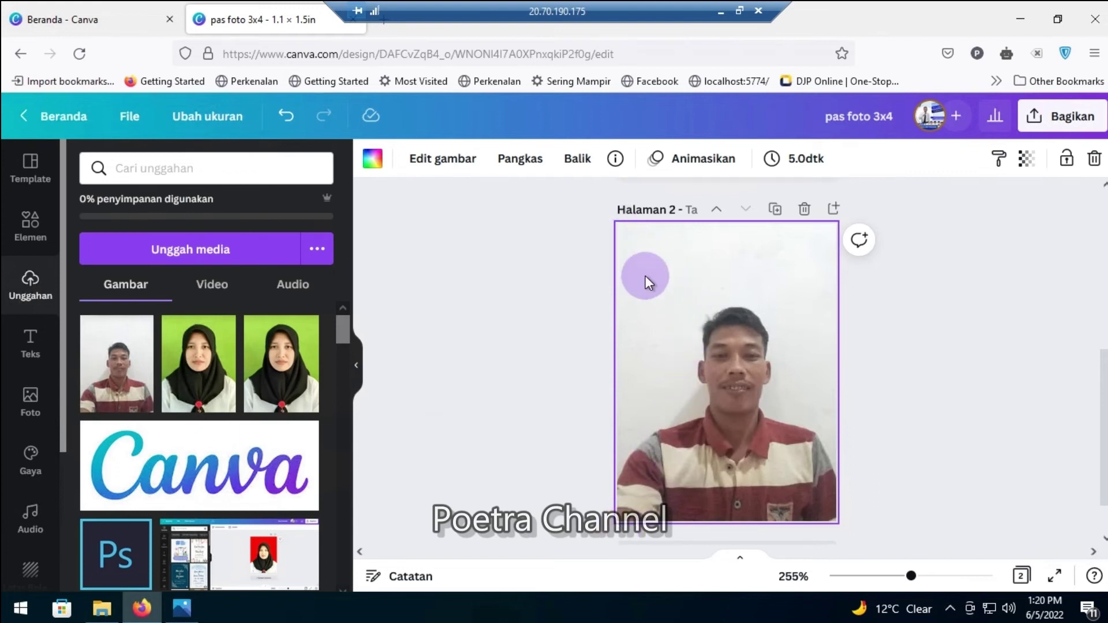
click(631, 339)
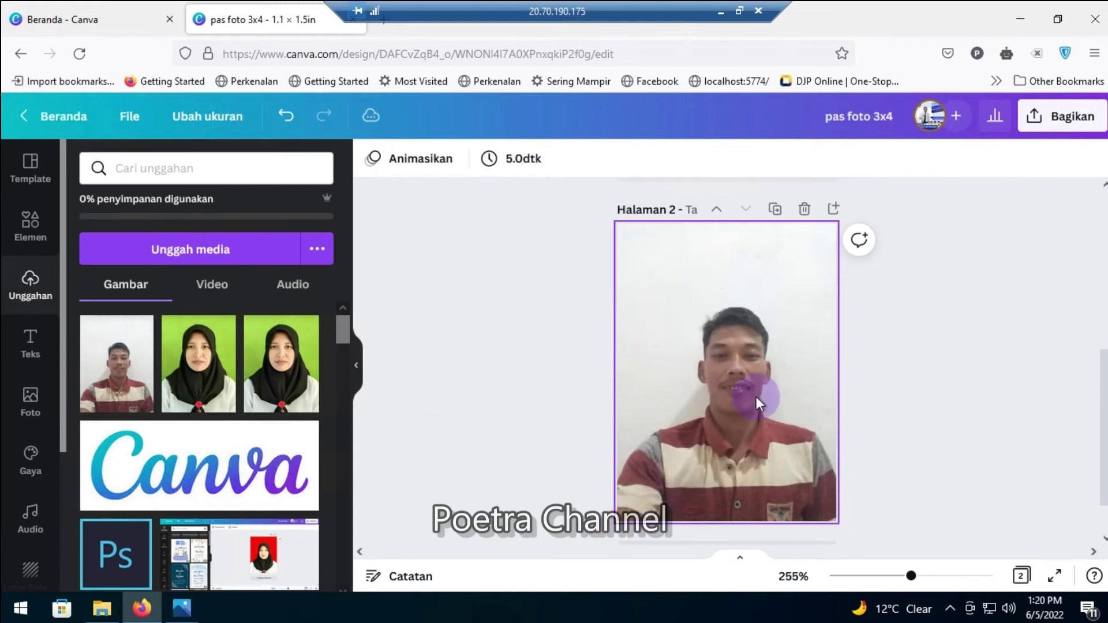
click(735, 452)
key(ctrl+z)
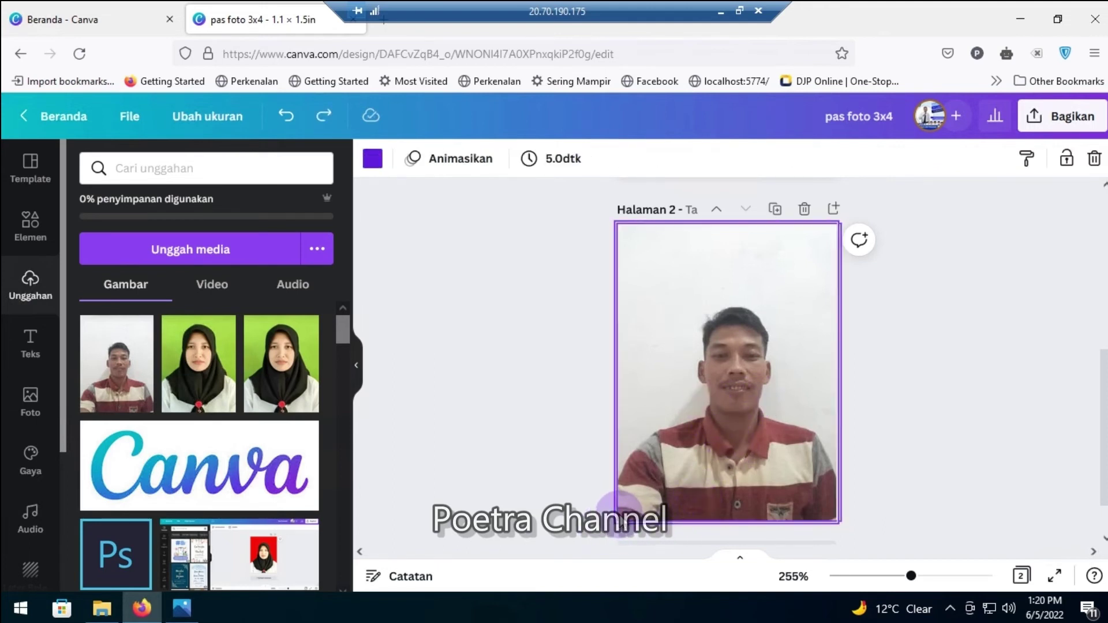
click(621, 510)
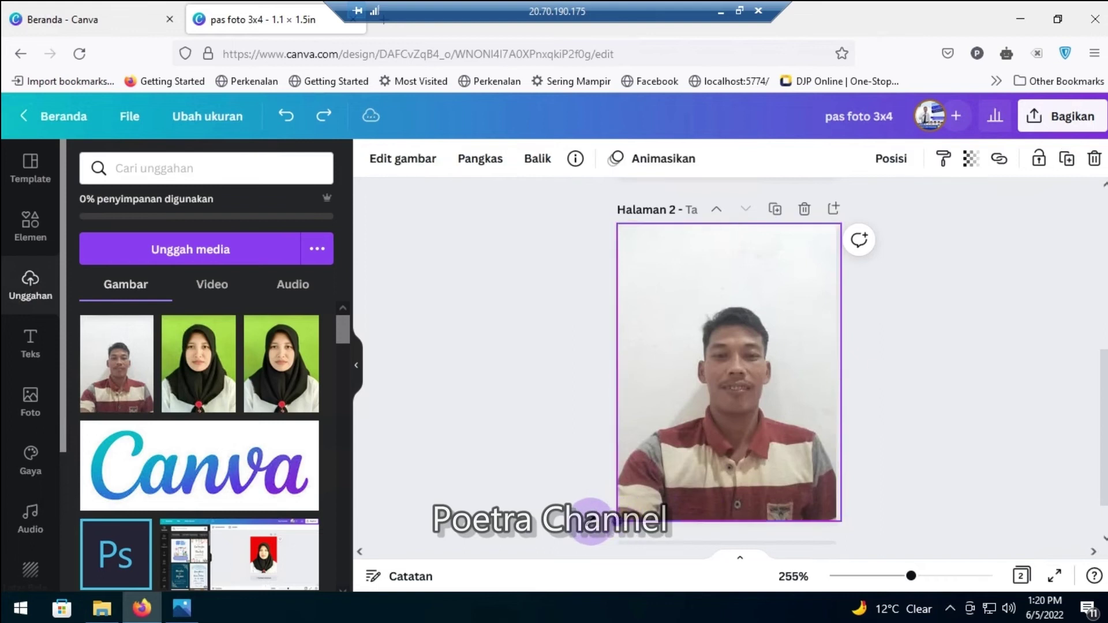
drag(617, 521, 604, 535)
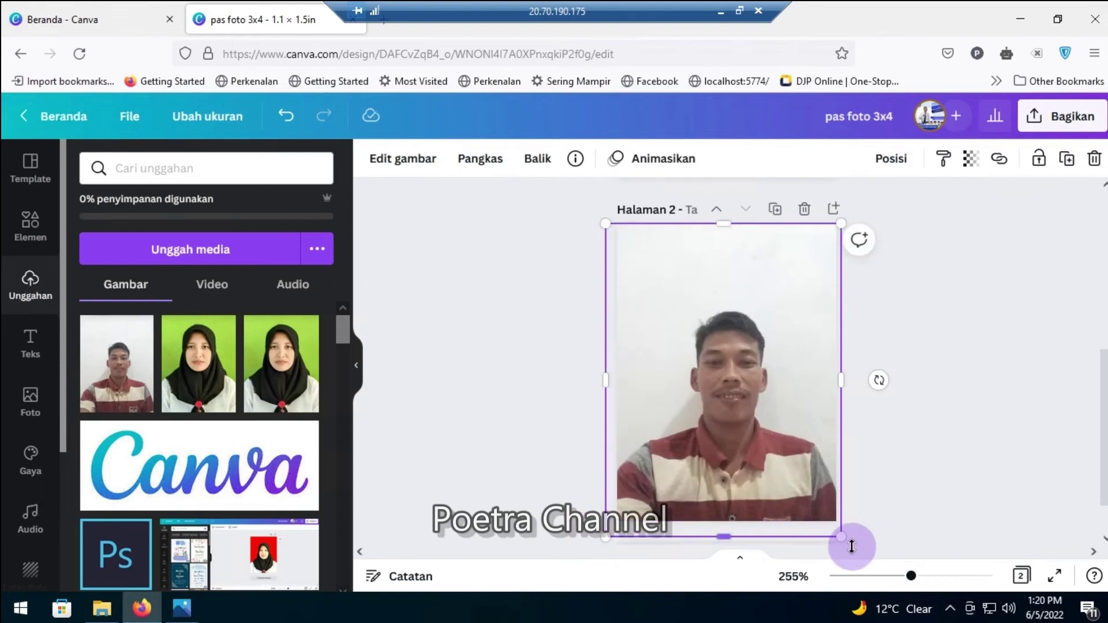
mouse_move(840, 537)
mouse_down()
mouse_move(853, 551)
mouse_move(844, 548)
mouse_up()
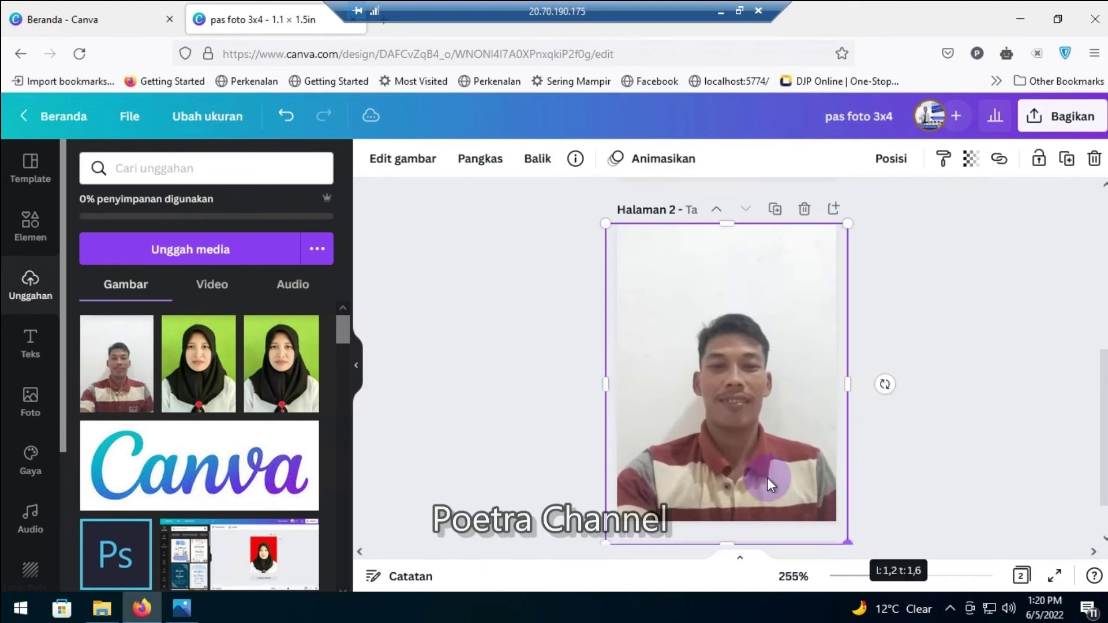
drag(767, 477, 757, 465)
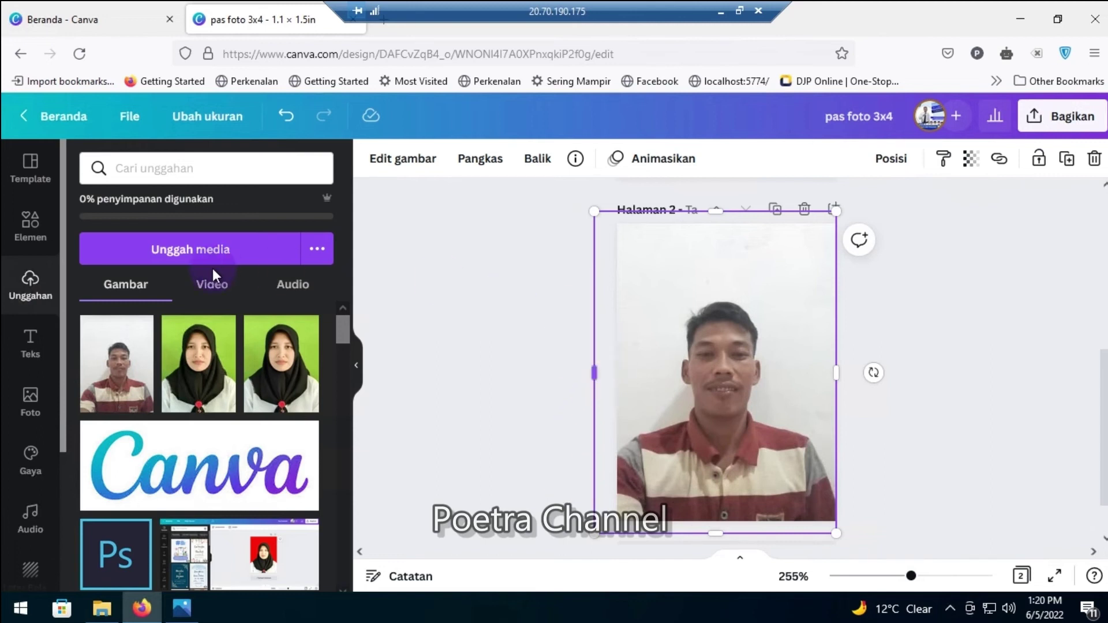
click(448, 222)
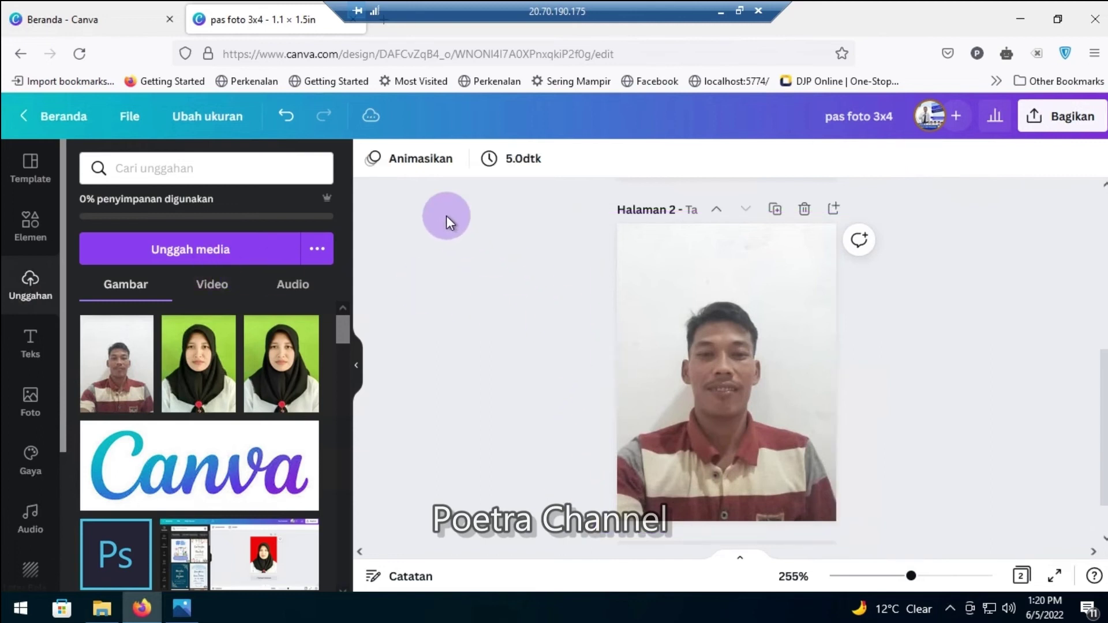
Step: Remove the background of the portrait on page 2 with the background remover (Penghapus Latar Belakang) and apply the result
click(656, 341)
click(435, 166)
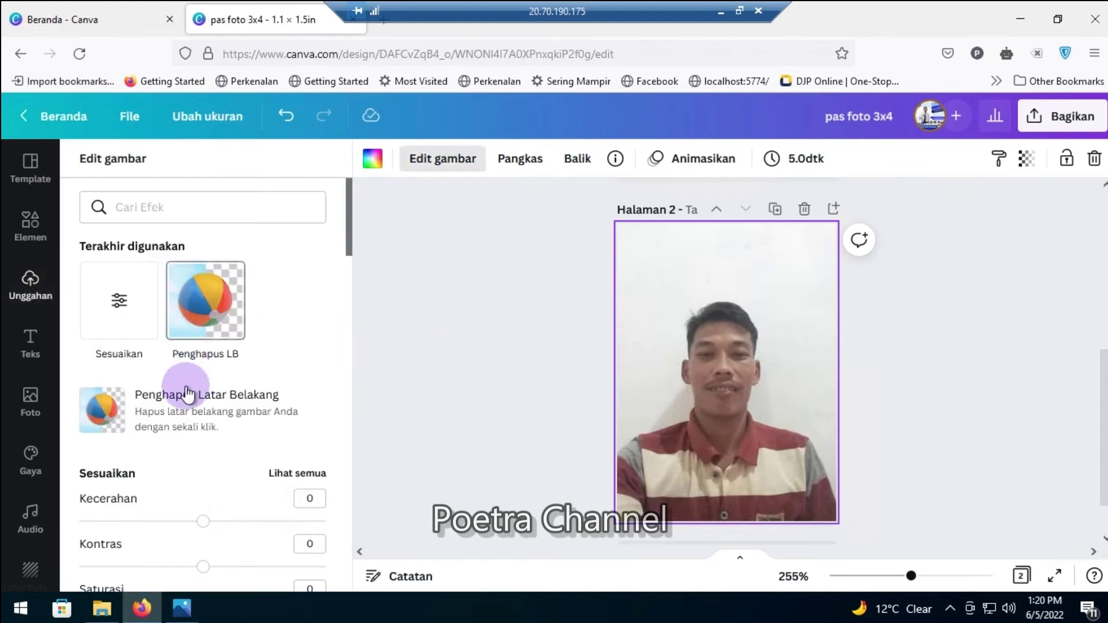
click(192, 418)
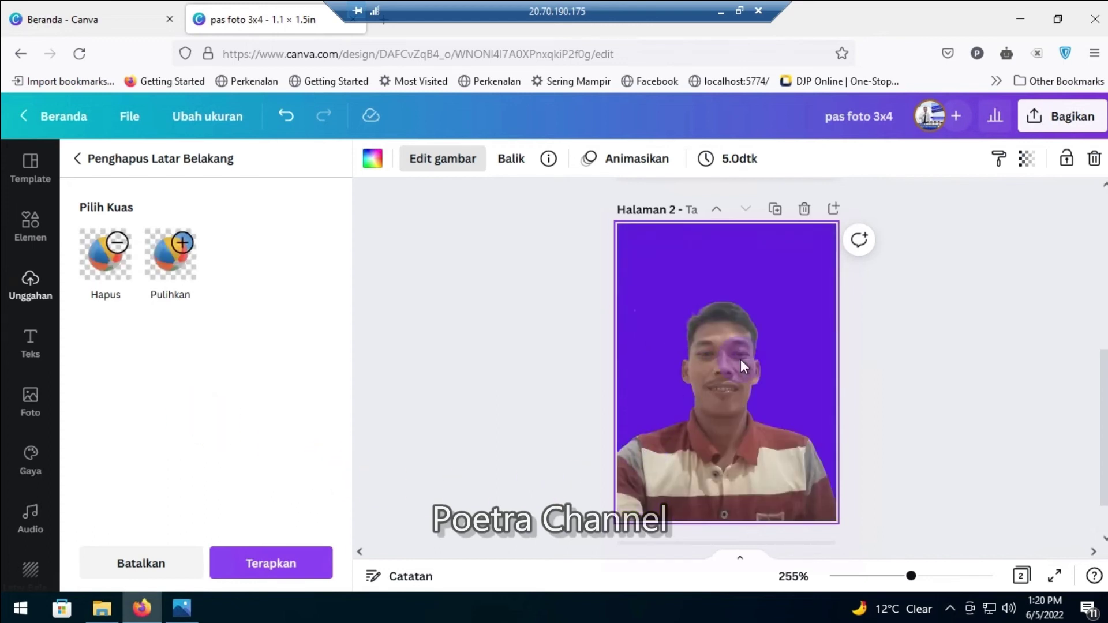
click(259, 564)
Step: Set the page 2 portrait's brightness (Kecerahan) to 38, contrast (Kontras) to 30 and saturation (Saturasi) to -2, and close the image editing options
scroll(235, 501, down, 1)
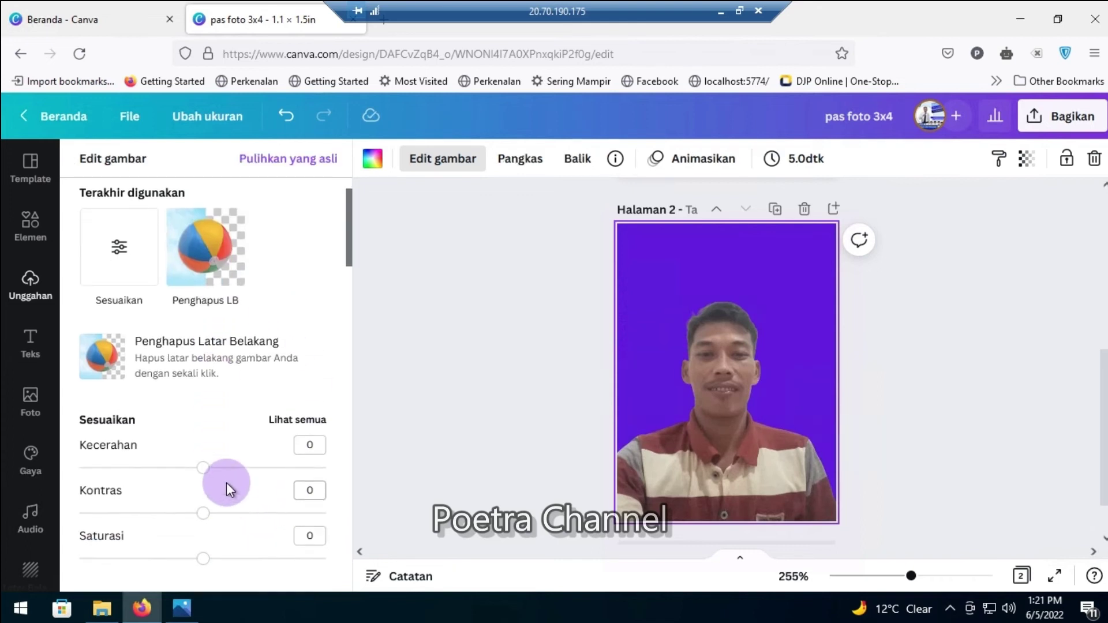
drag(209, 470, 250, 469)
drag(202, 513, 241, 521)
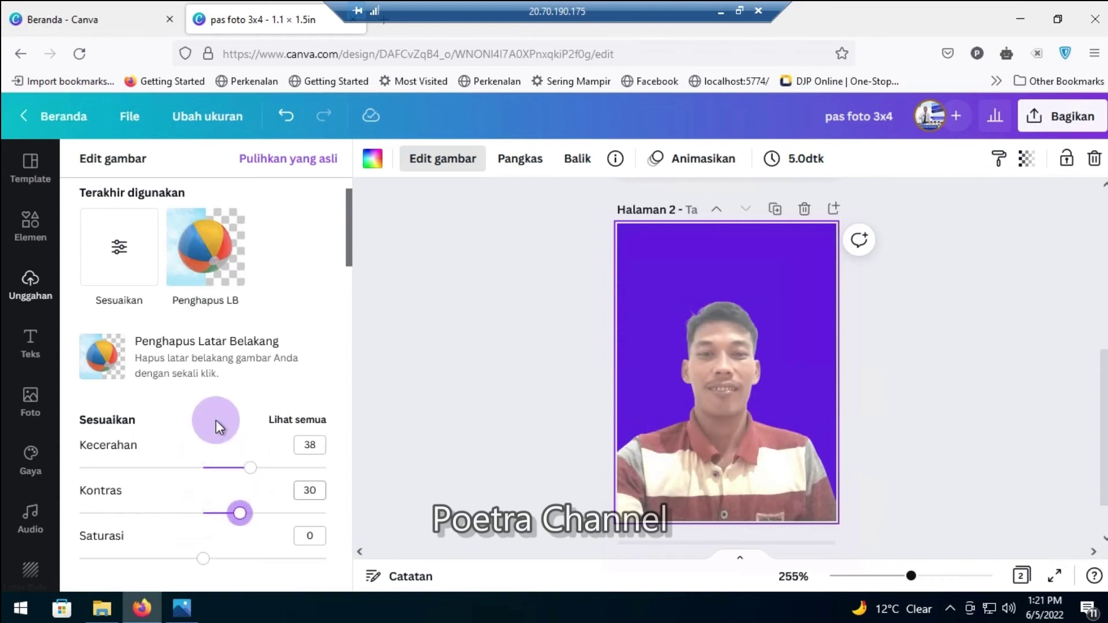
scroll(217, 422, down, 2)
mouse_move(212, 448)
mouse_down()
mouse_move(252, 451)
mouse_move(164, 454)
mouse_move(199, 455)
mouse_up()
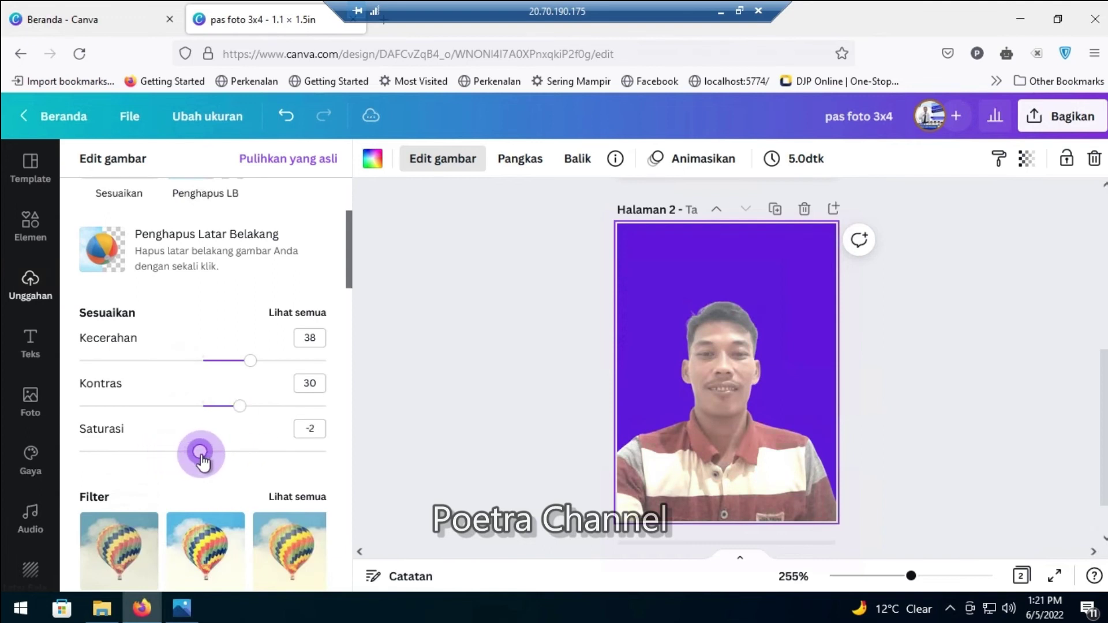
scroll(292, 414, down, 2)
scroll(274, 478, down, 2)
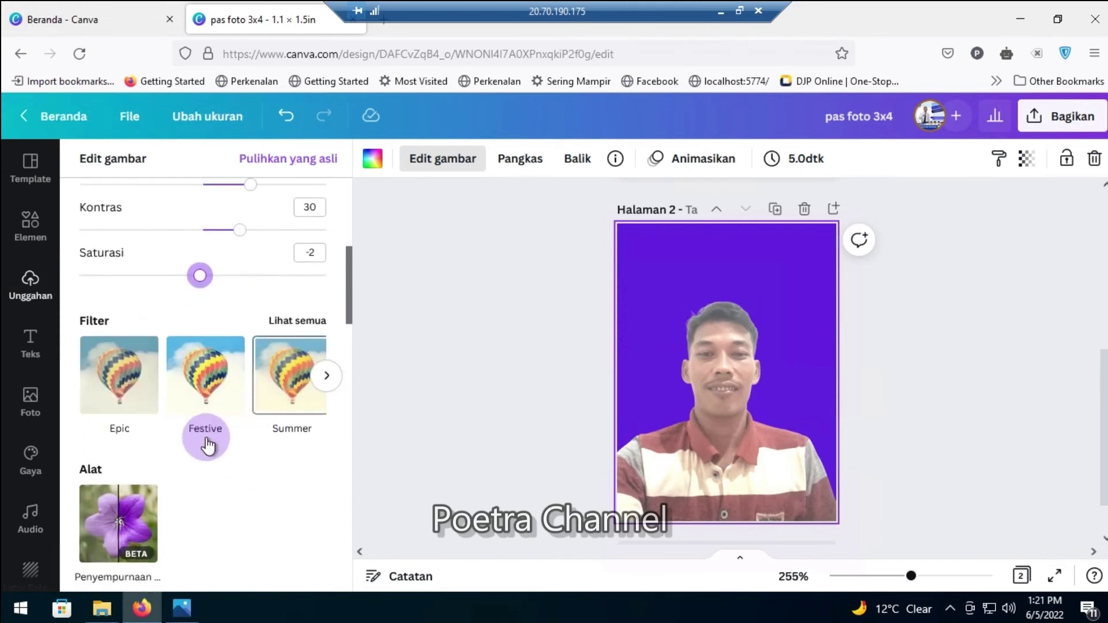
scroll(264, 480, down, 2)
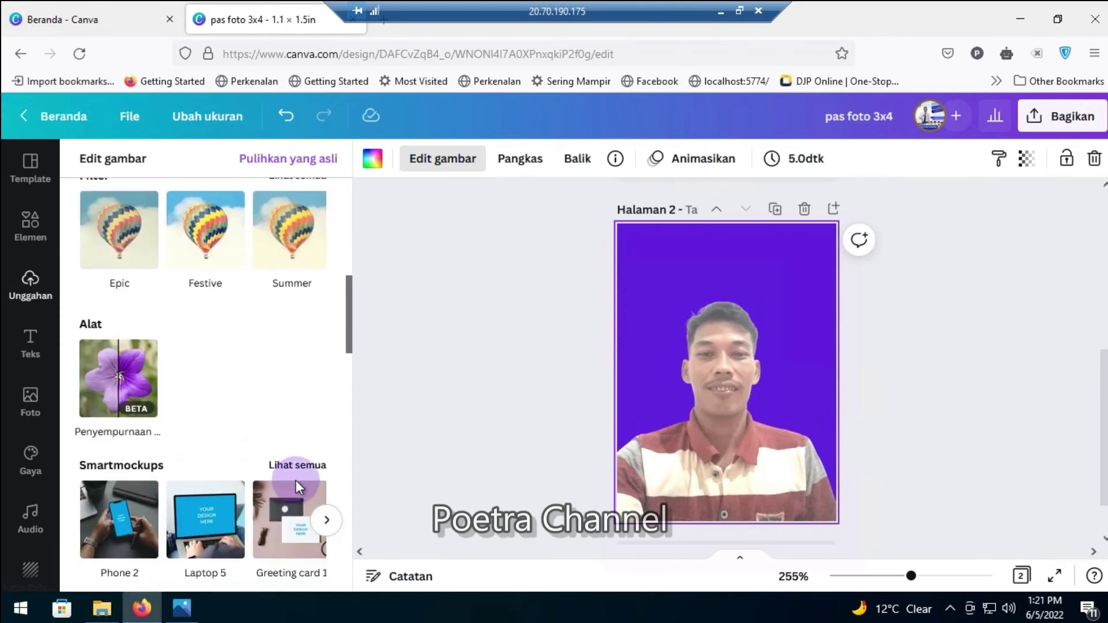
click(507, 383)
scroll(622, 378, up, 2)
scroll(635, 372, up, 3)
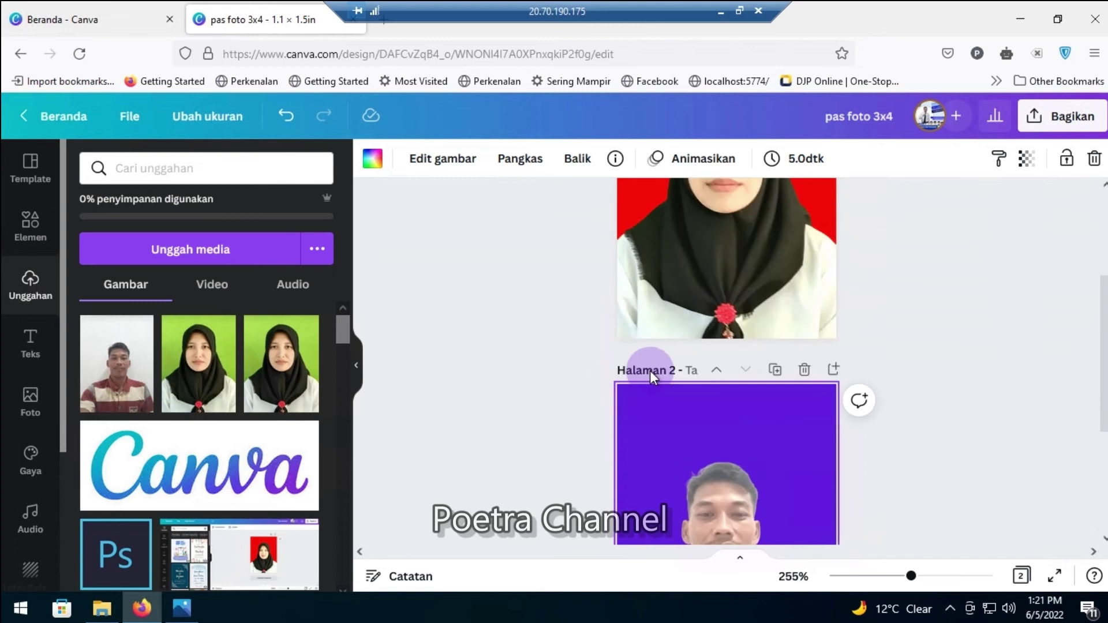
Step: Hide the uploads panel and look over the finished ID photos on both pages
click(358, 366)
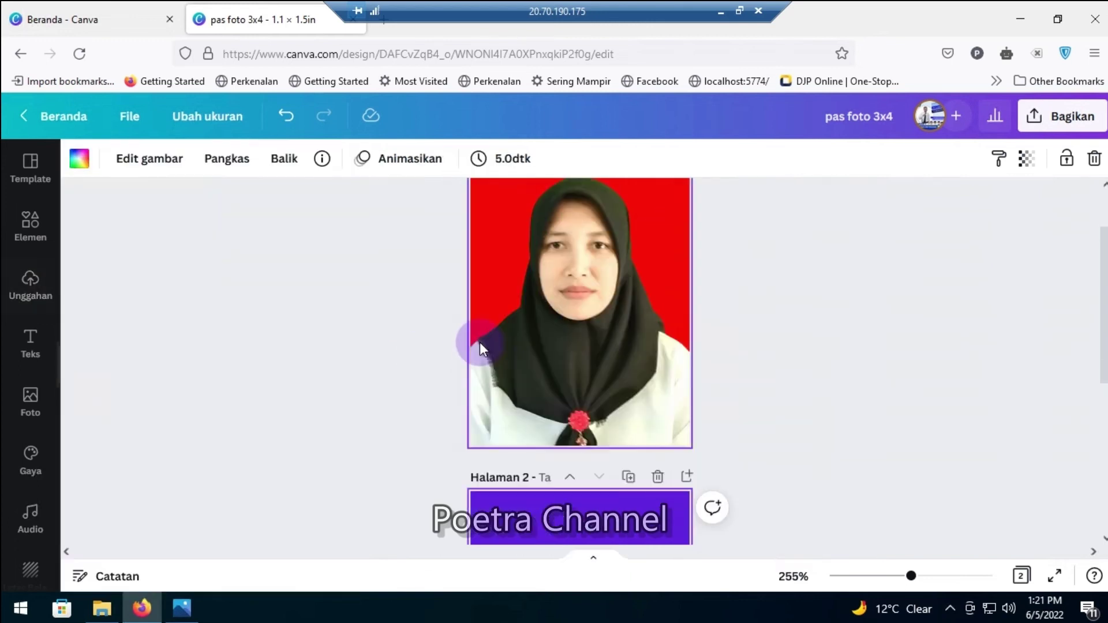
scroll(571, 345, up, 2)
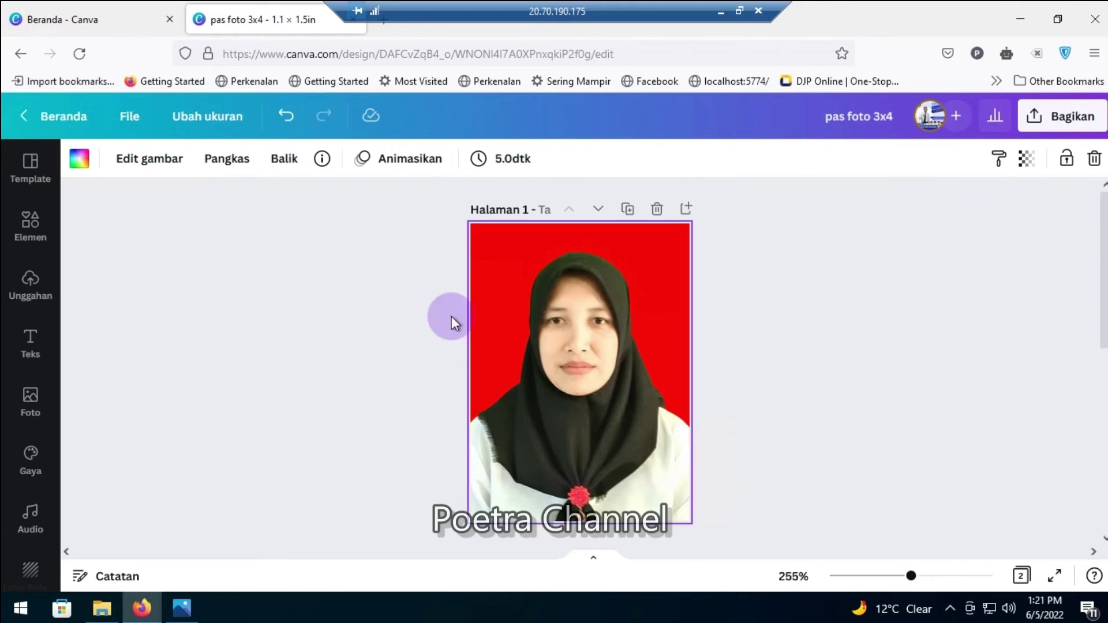
scroll(384, 316, down, 3)
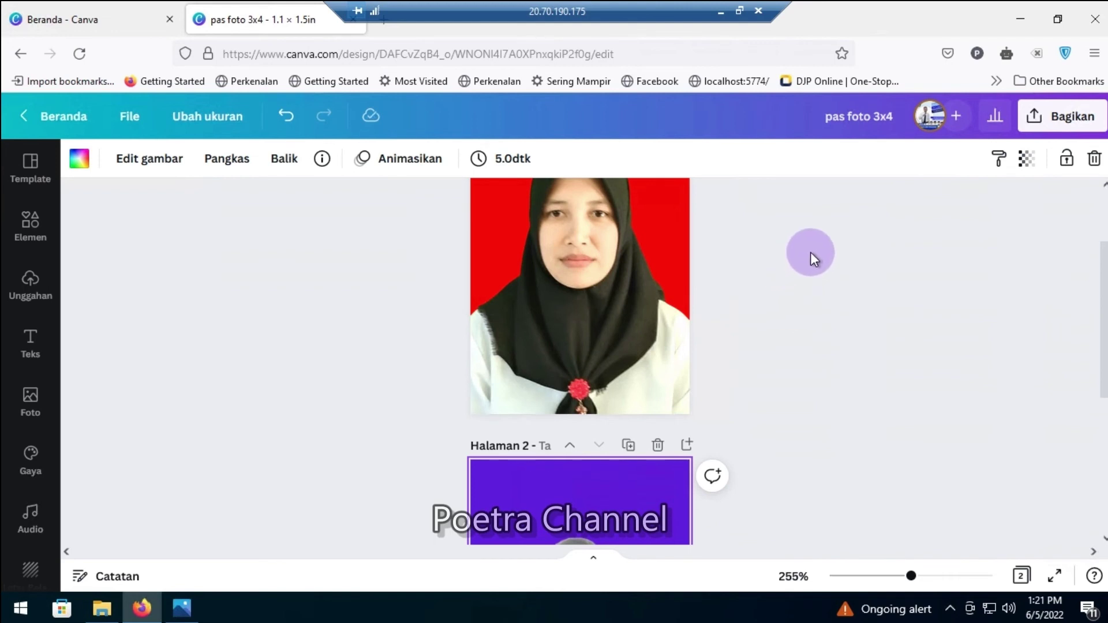
Step: Open the download settings for the design and choose JPG as the file type
click(1034, 121)
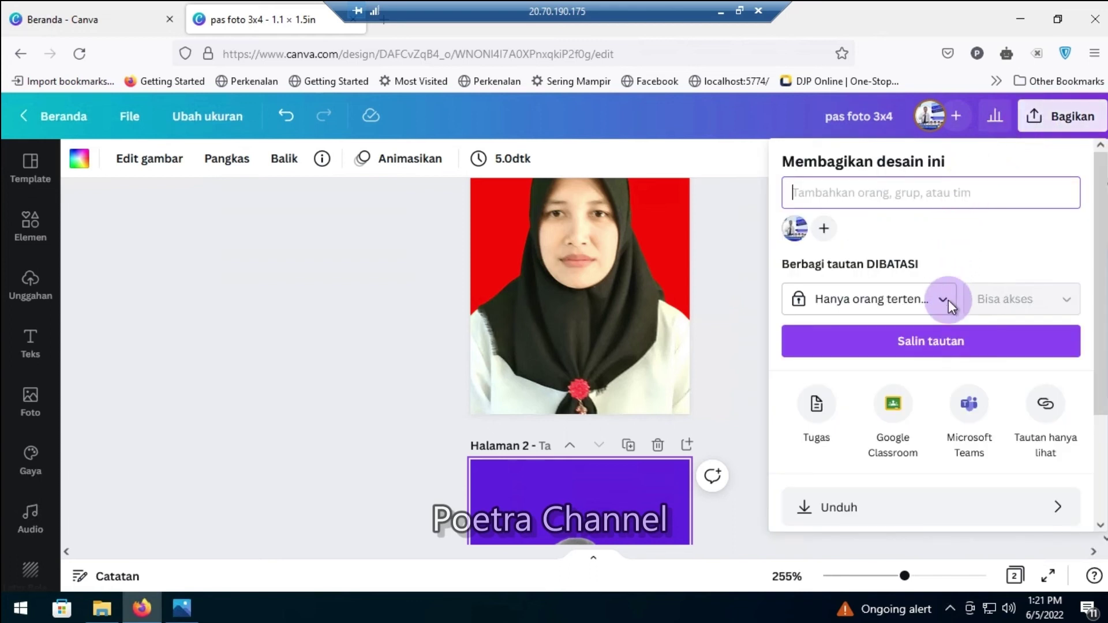
scroll(948, 312, down, 2)
scroll(947, 330, down, 1)
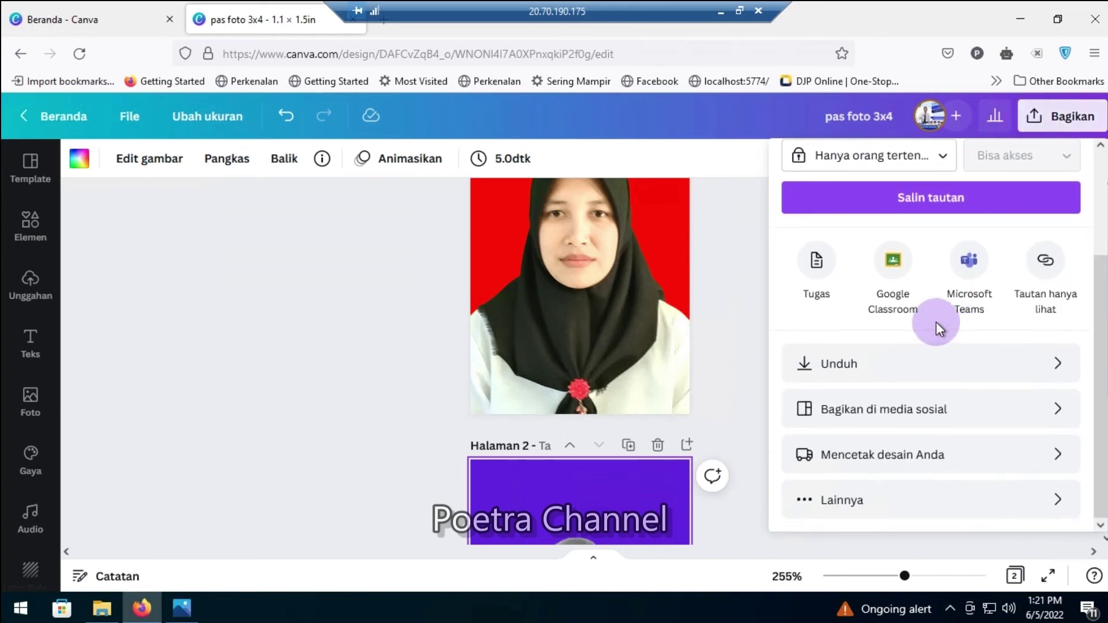
click(1061, 364)
click(1061, 231)
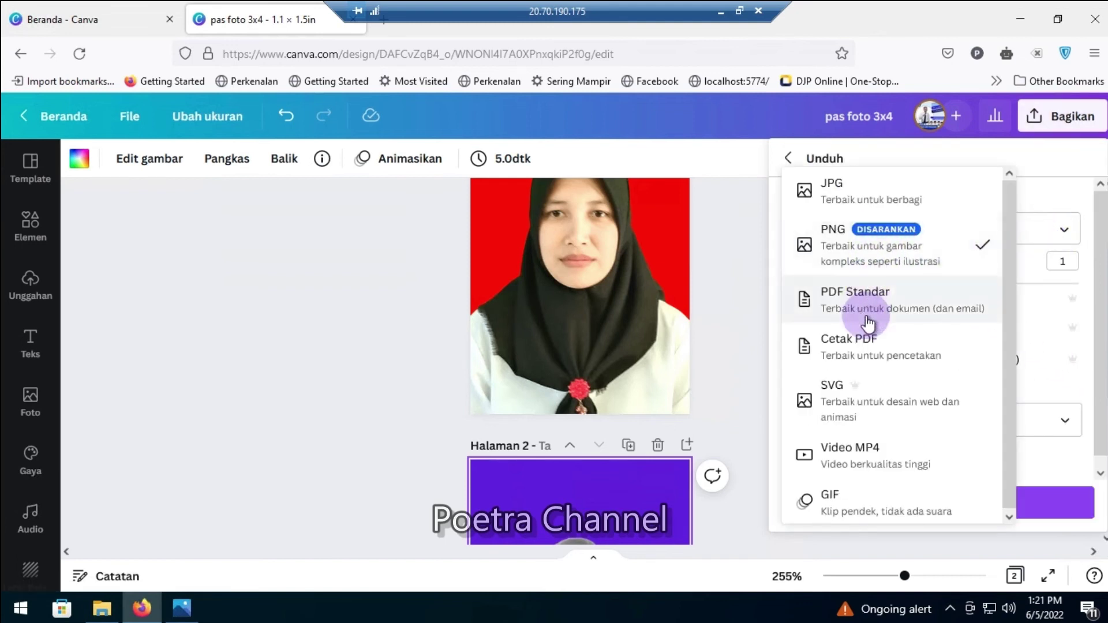
click(863, 202)
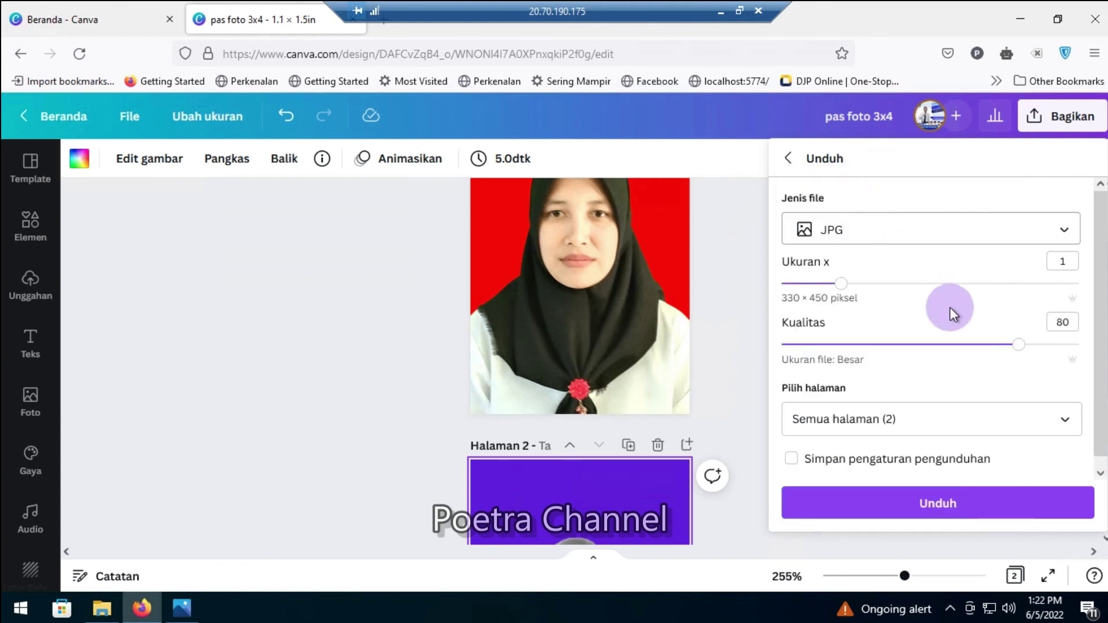
Step: Set the JPG quality (Kualitas) to 100, download all pages and save the archive as pas foto 3x4 in the Downloads folder
click(1016, 345)
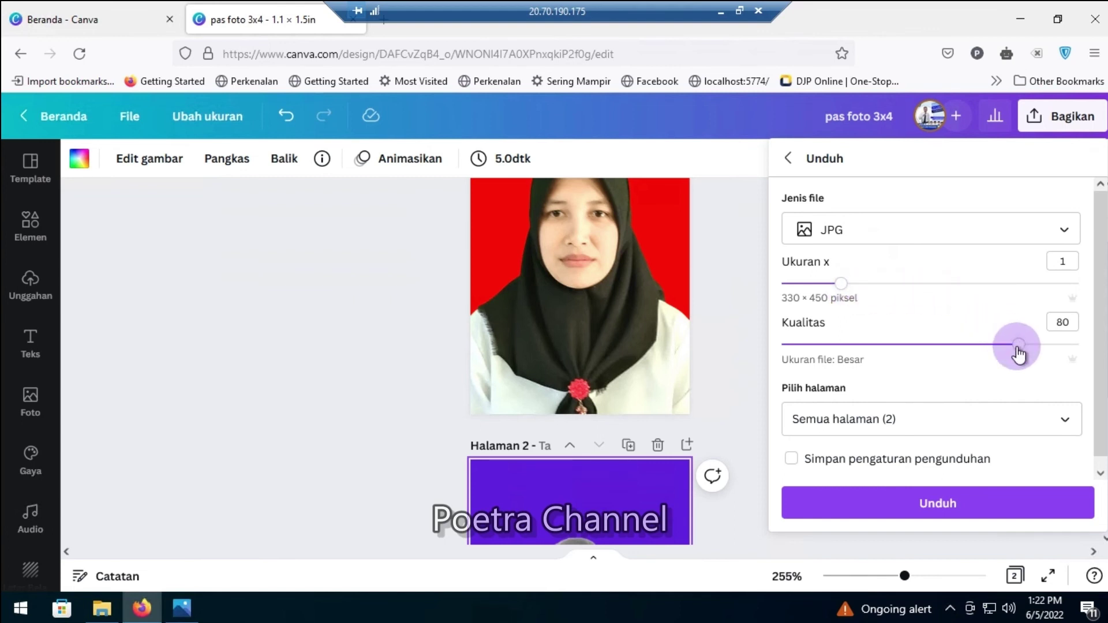
drag(1017, 352, 1080, 345)
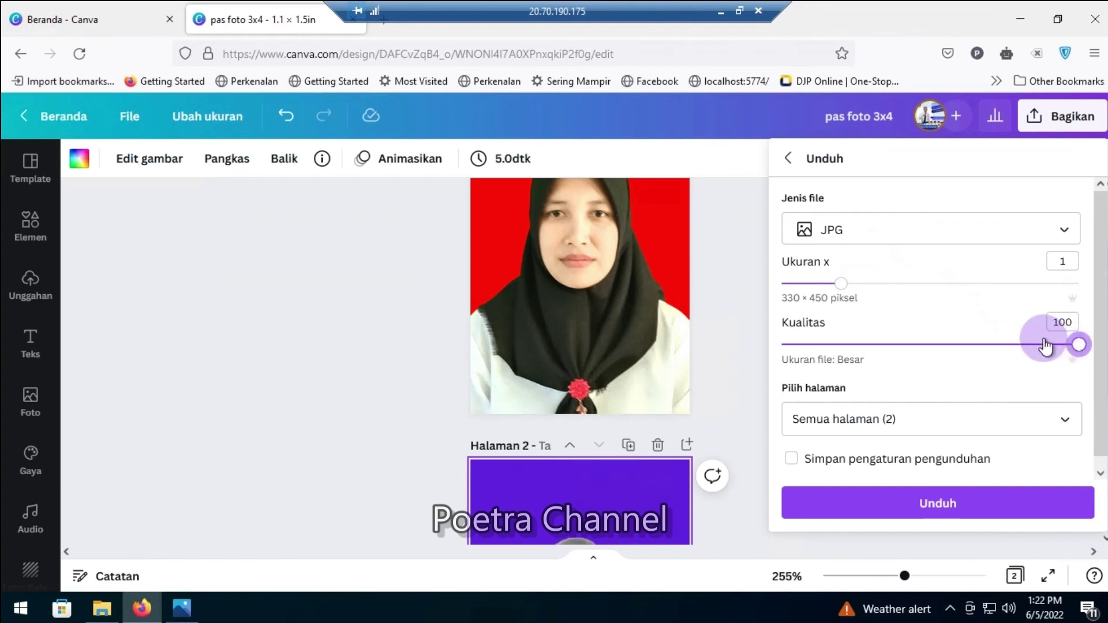
scroll(947, 293, down, 1)
scroll(950, 299, up, 1)
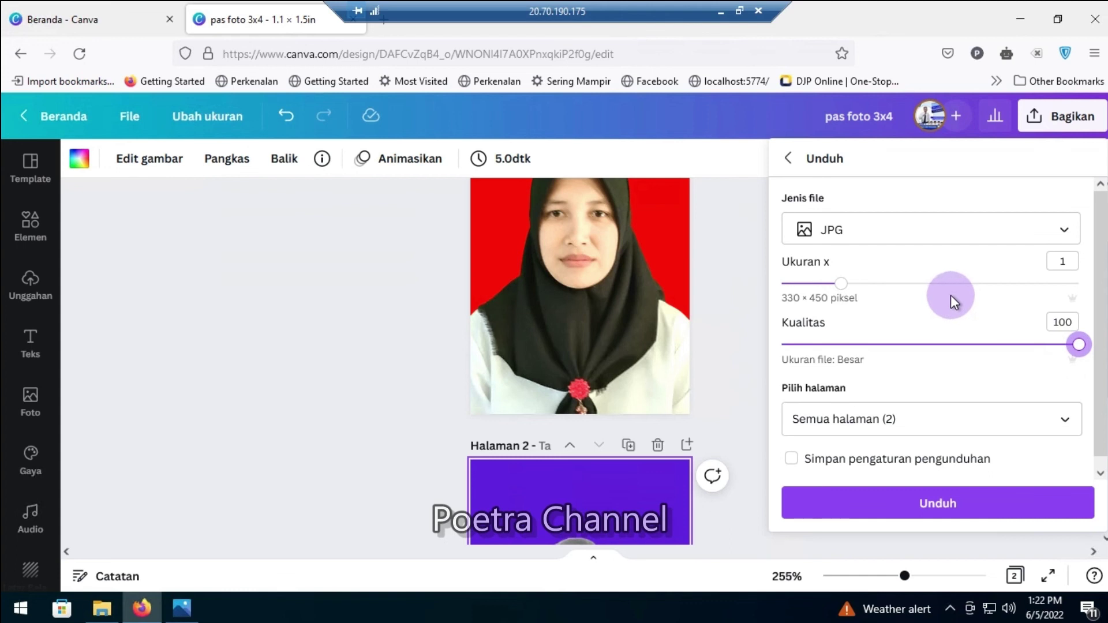
scroll(952, 295, down, 1)
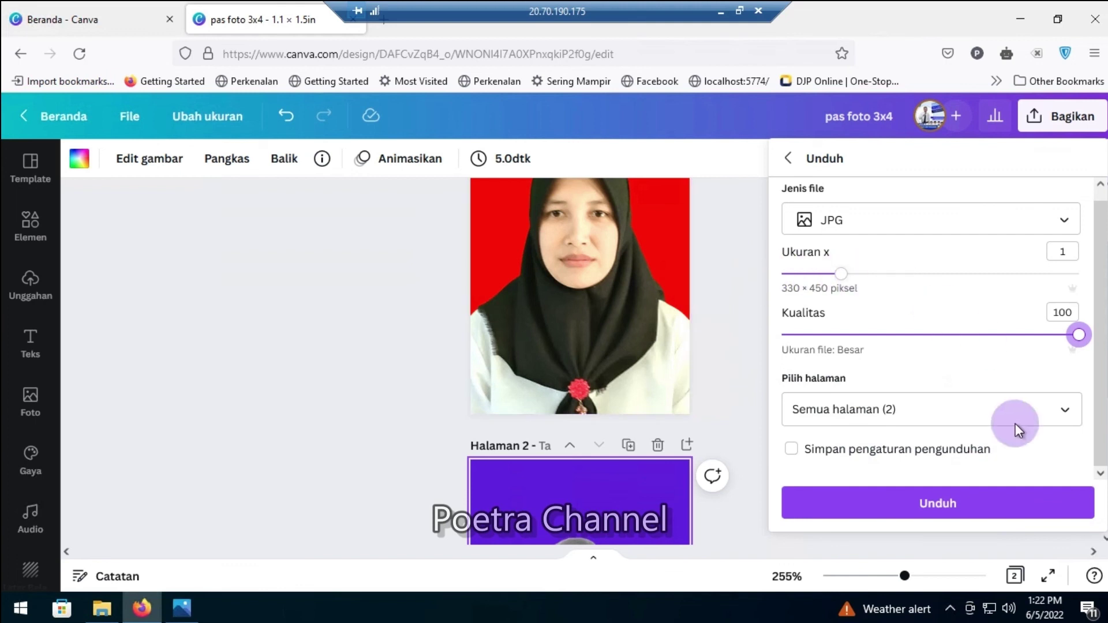
click(1002, 511)
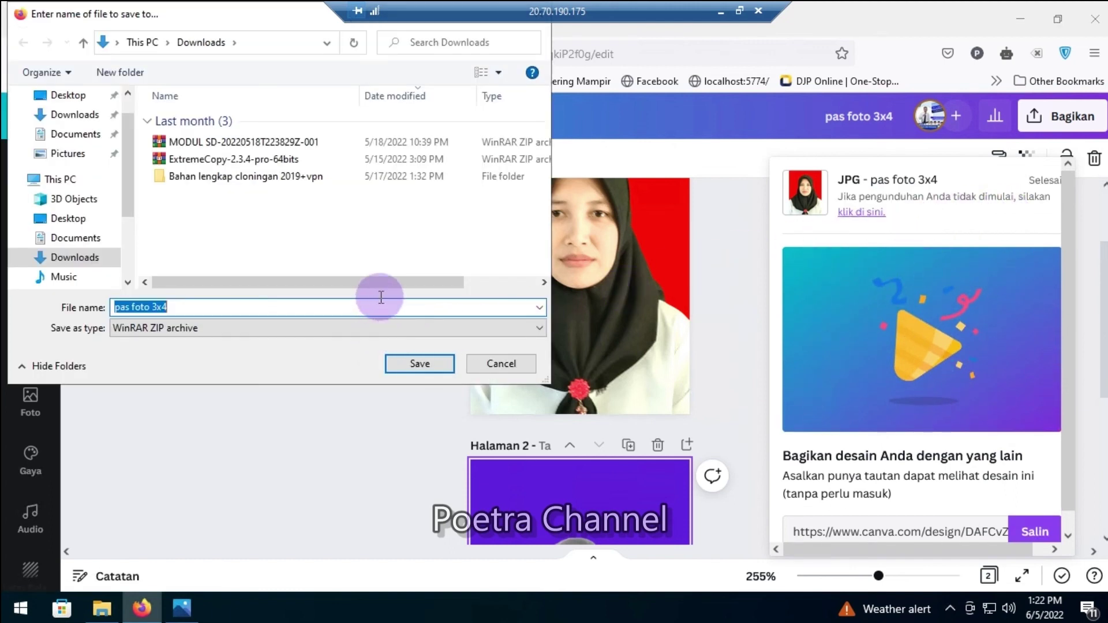
click(404, 364)
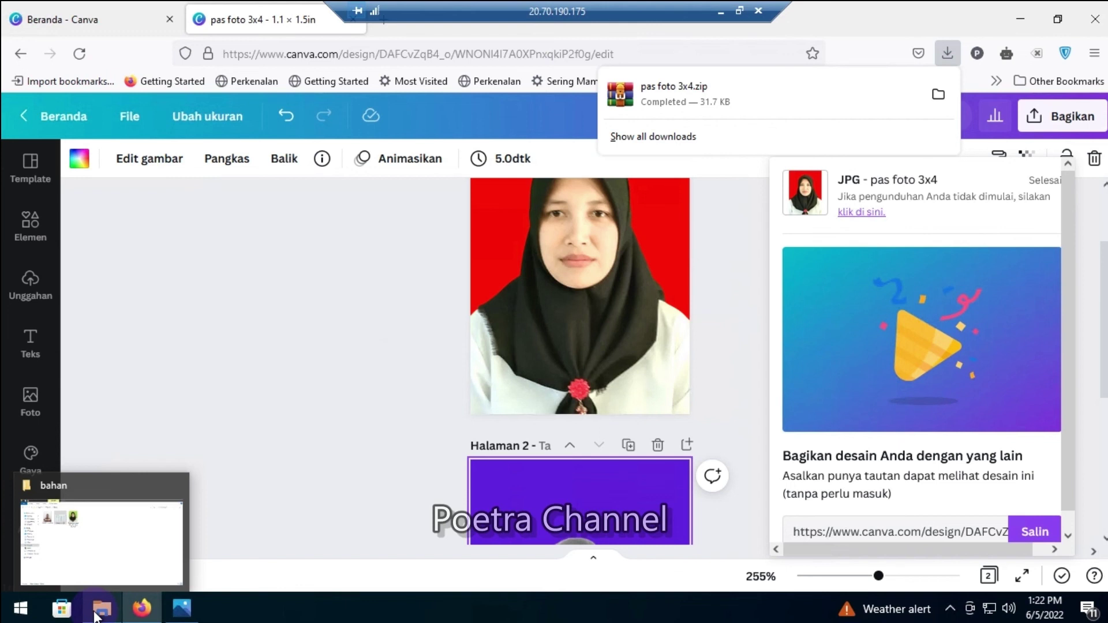
Step: Switch to File Explorer, check the pas foto 3x4 archive in Downloads and extract it to its own folder
click(96, 616)
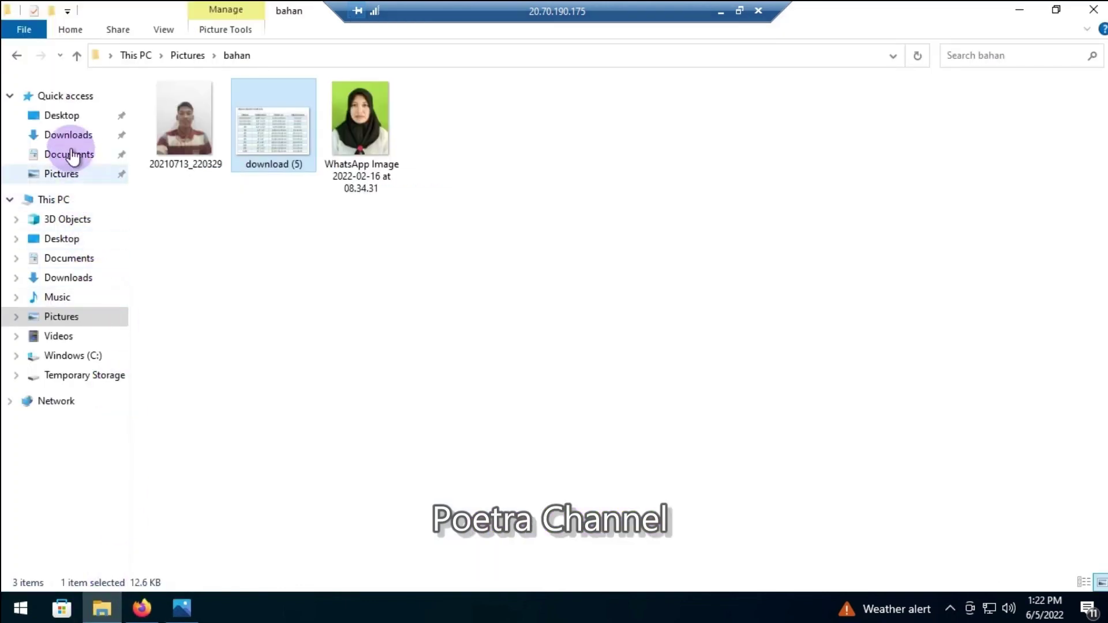
click(68, 137)
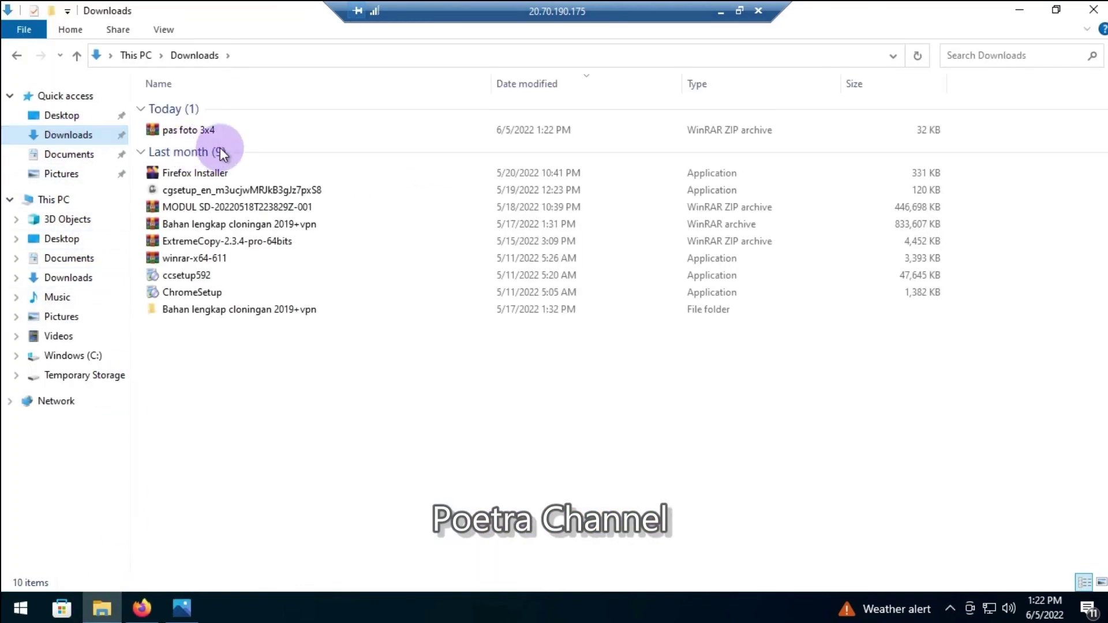
double_click(226, 131)
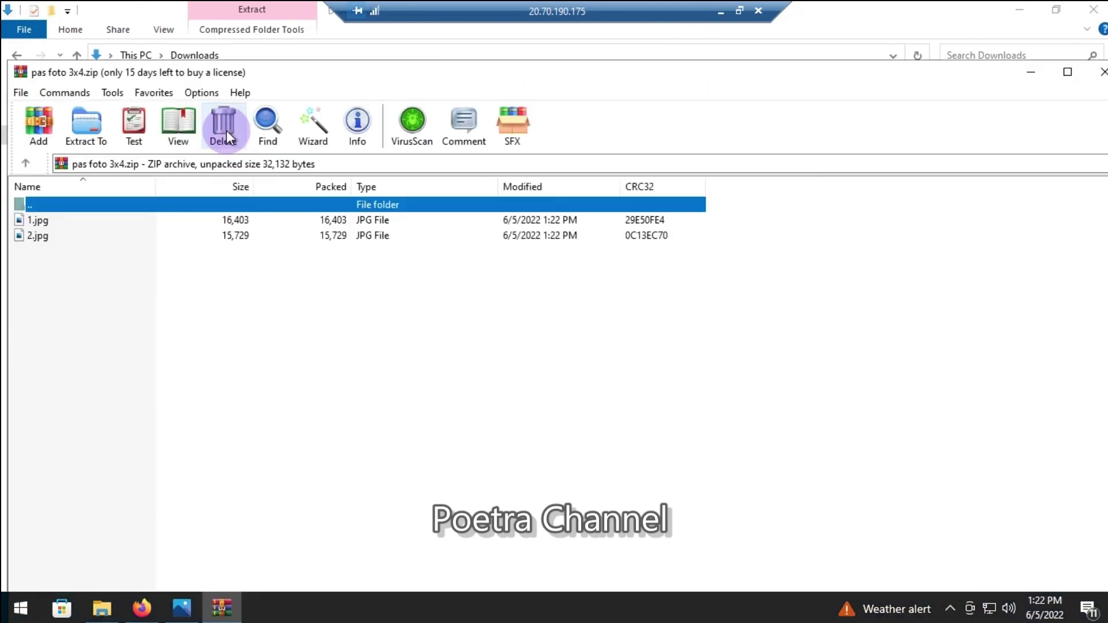
click(1102, 72)
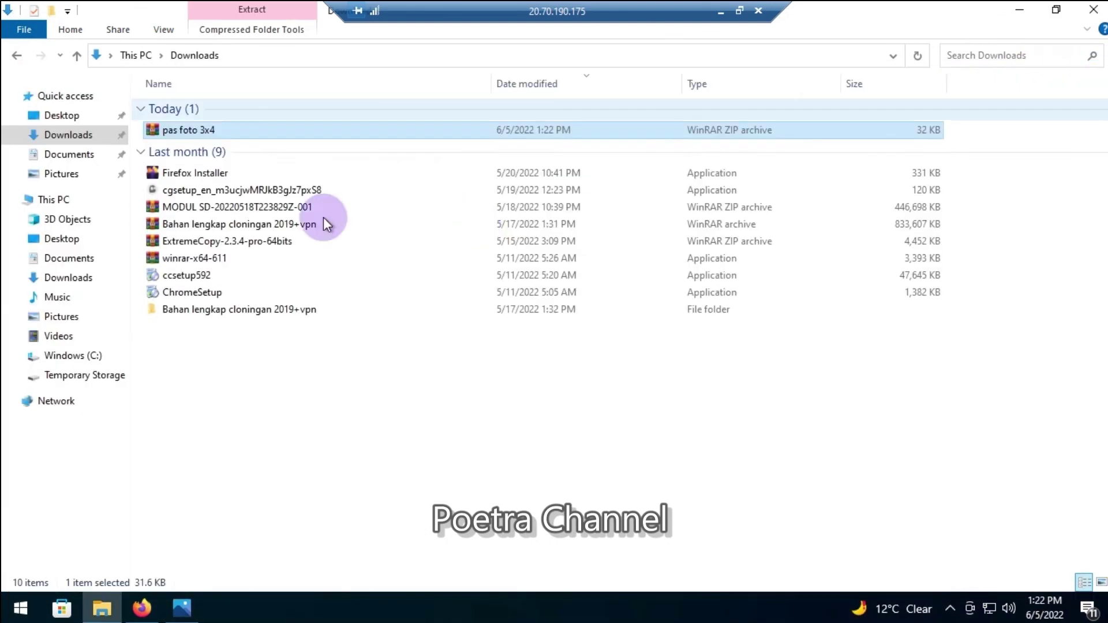
right_click(216, 126)
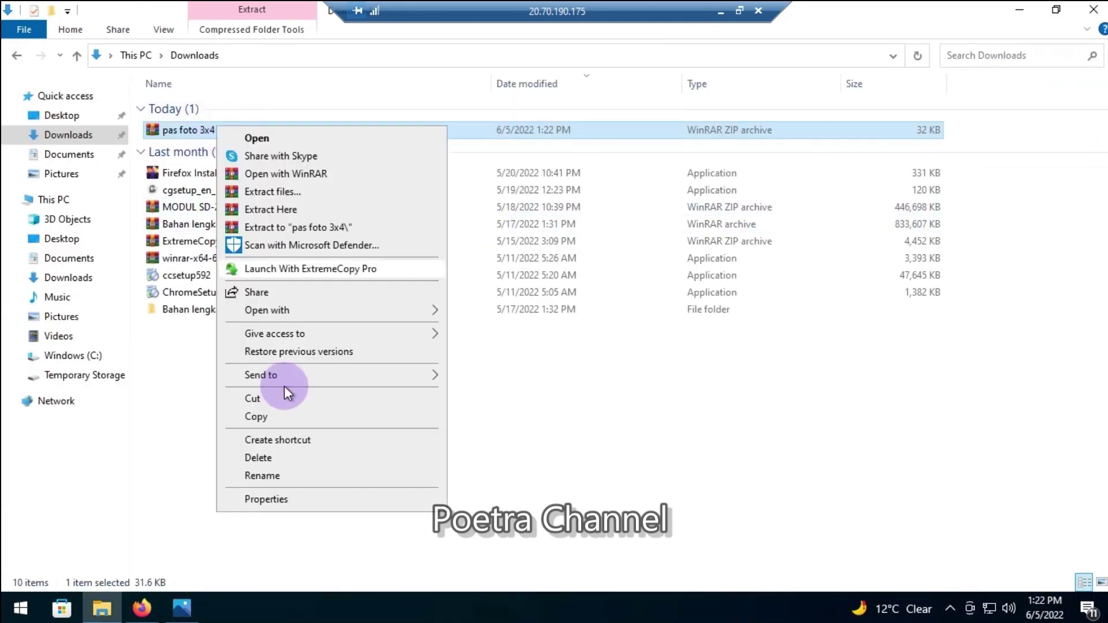
click(309, 227)
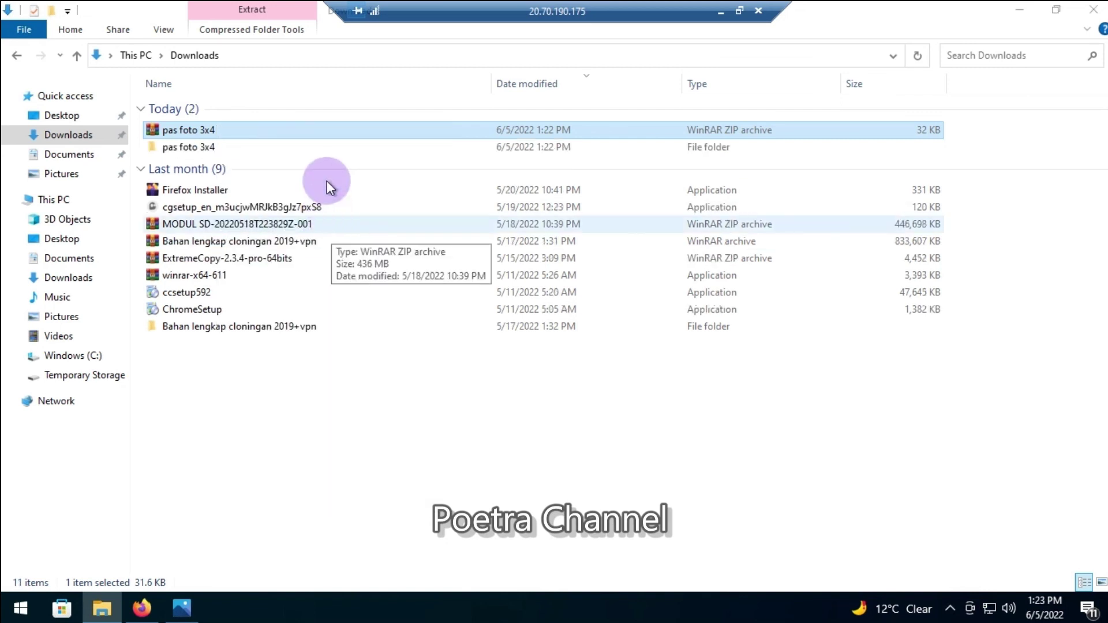
Step: Open the extracted pas foto 3x4 folder, inspect photo 1 enlarged, close the viewer and refresh the folder
click(195, 147)
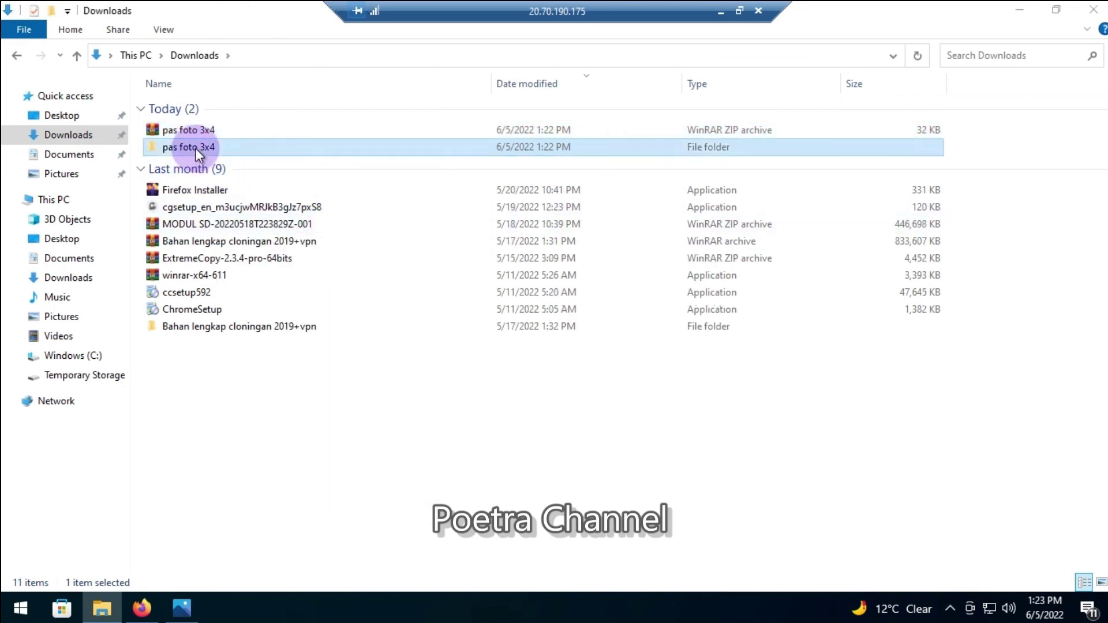
double_click(195, 147)
click(203, 129)
click(272, 137)
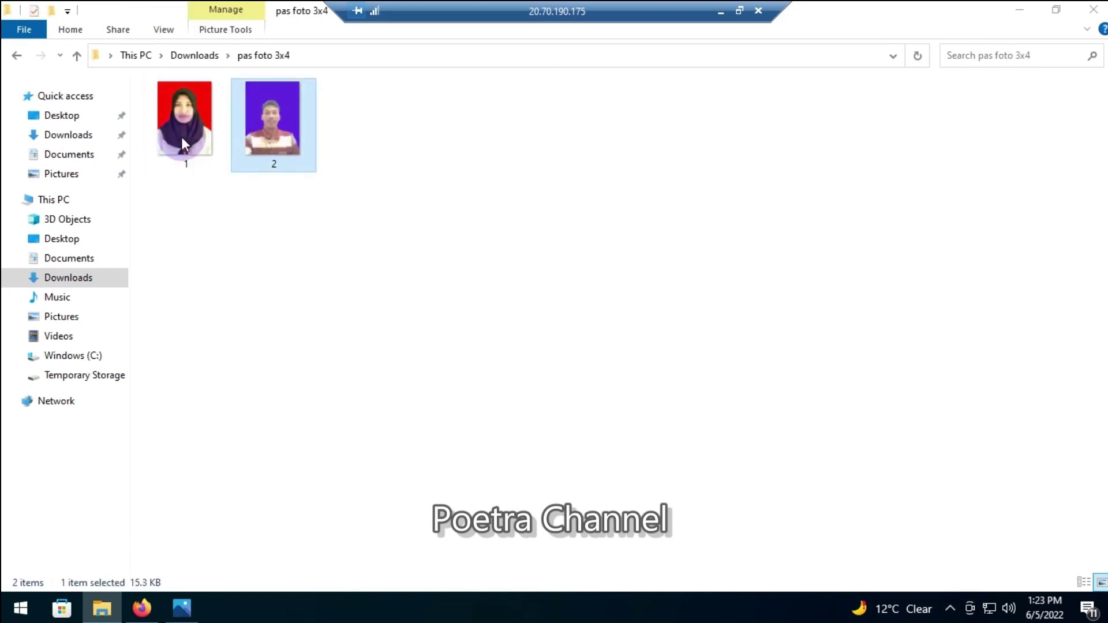
click(192, 143)
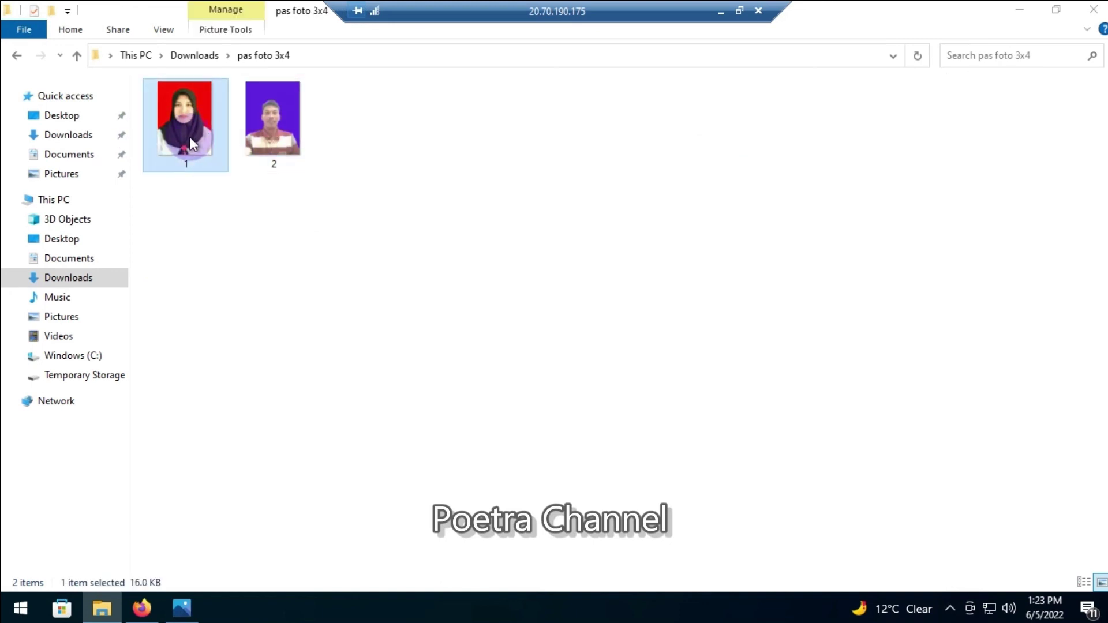
double_click(192, 144)
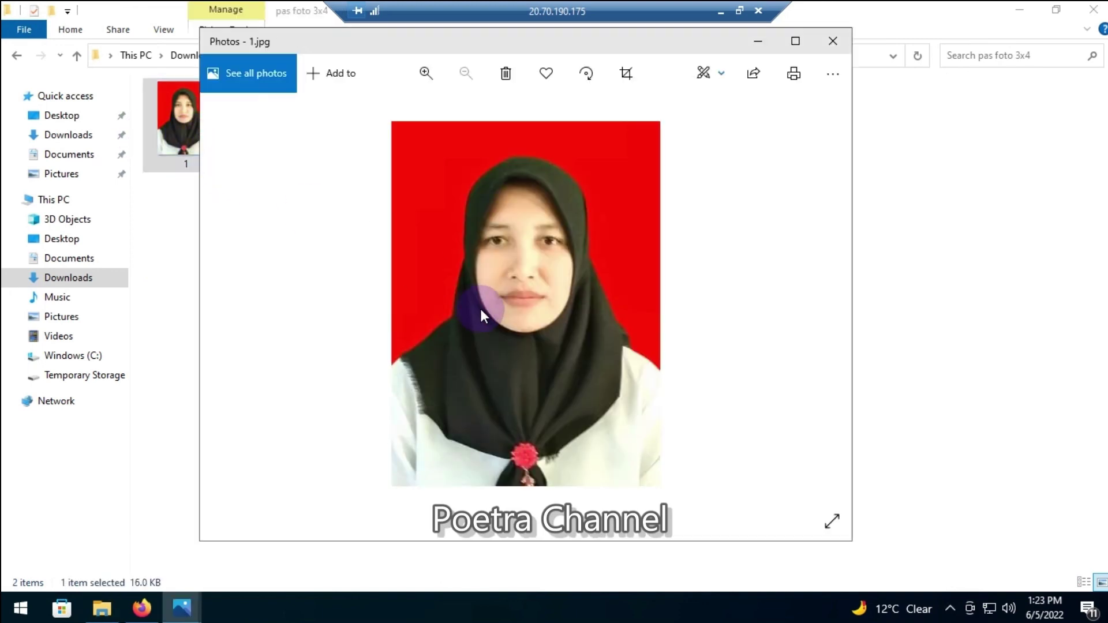
scroll(480, 314, up, 2)
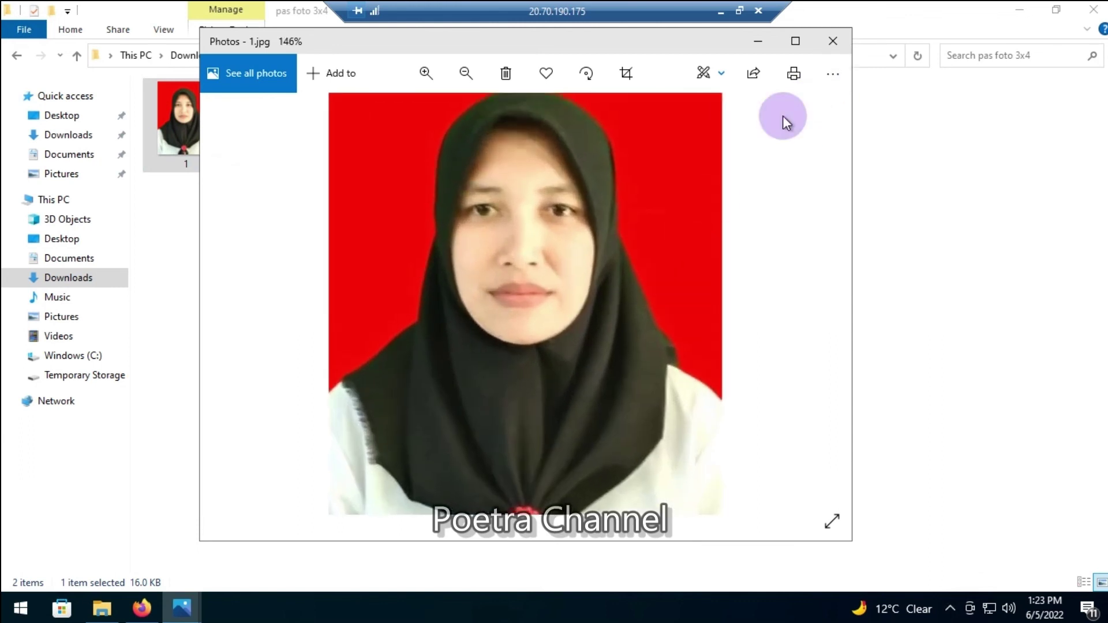
scroll(782, 115, up, 1)
click(831, 39)
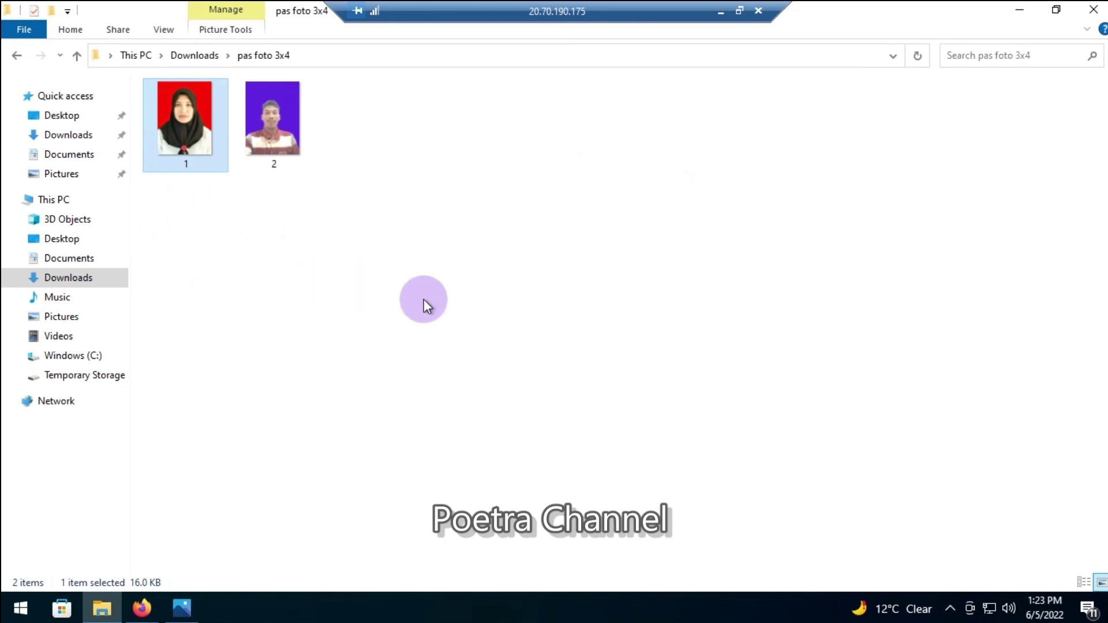
right_click(488, 312)
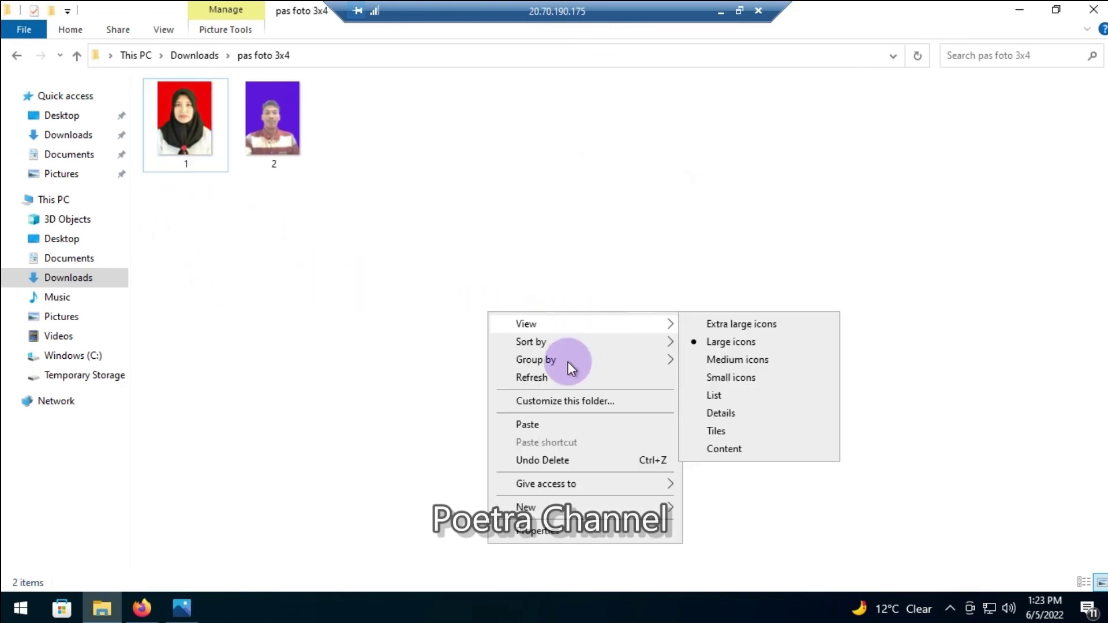
click(562, 377)
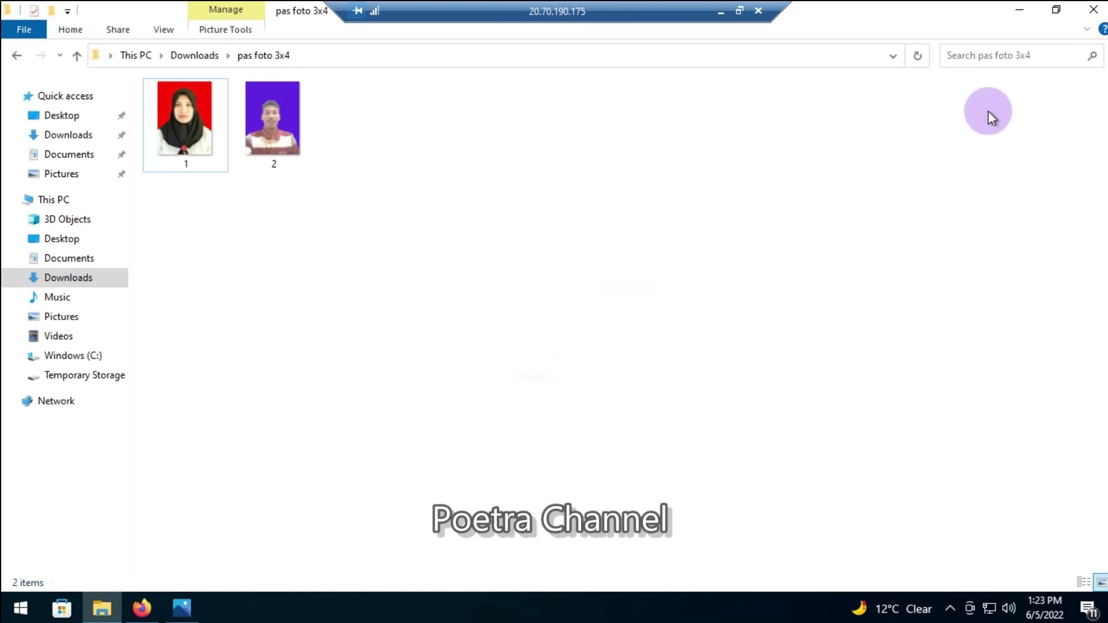
Step: Switch back to Canva and review the ID photos on pages 1 and 2
key(alt+Tab)
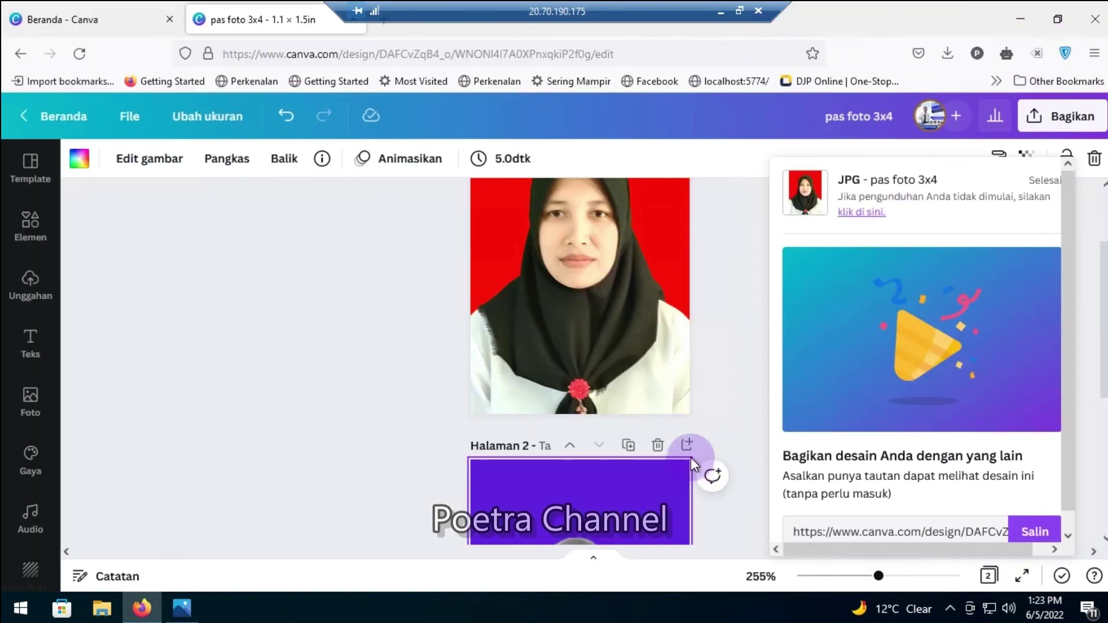
scroll(729, 363, down, 3)
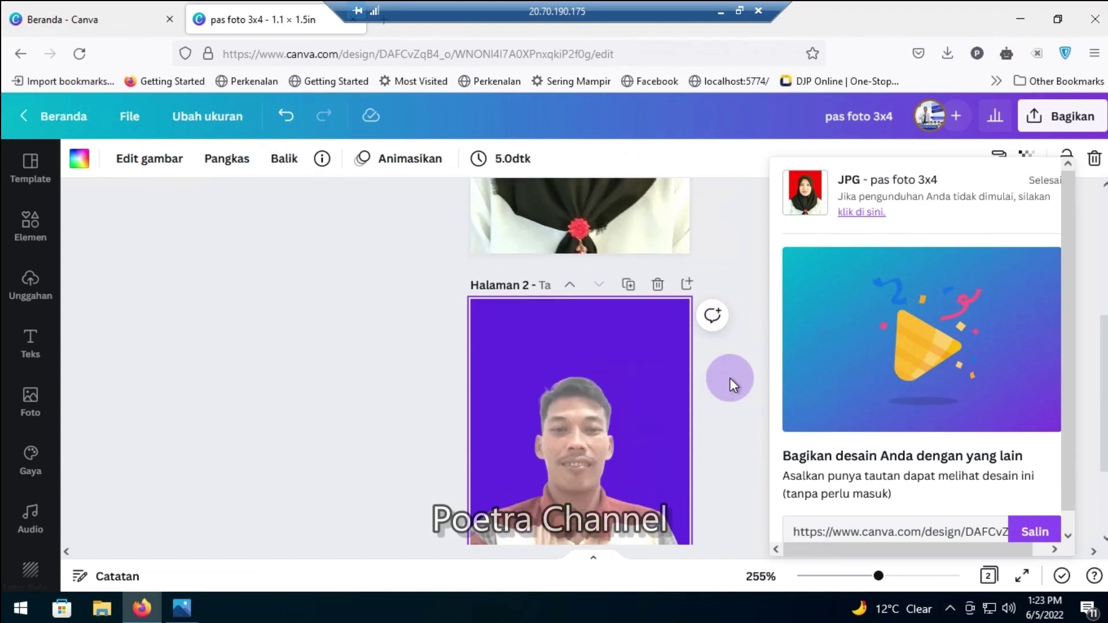
scroll(729, 377, down, 1)
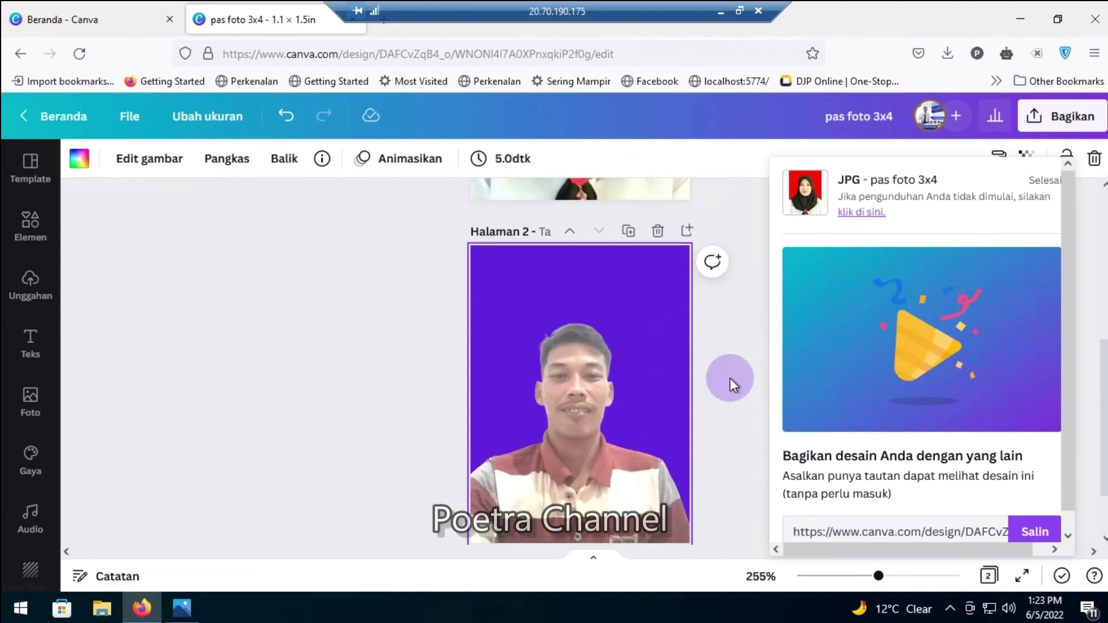
scroll(734, 340, up, 5)
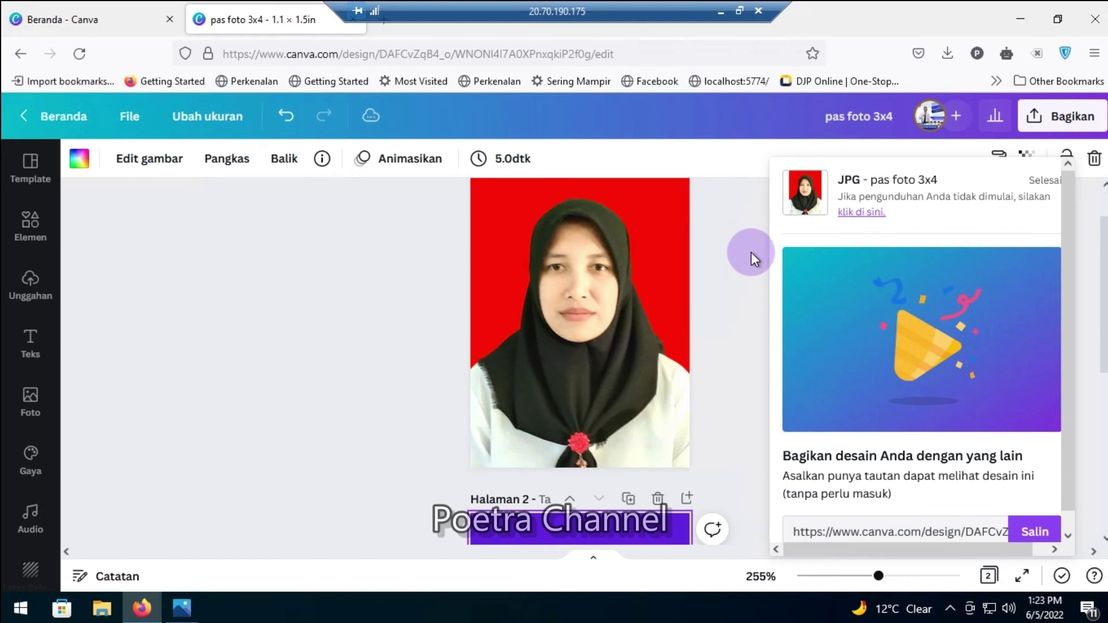
scroll(729, 297, down, 3)
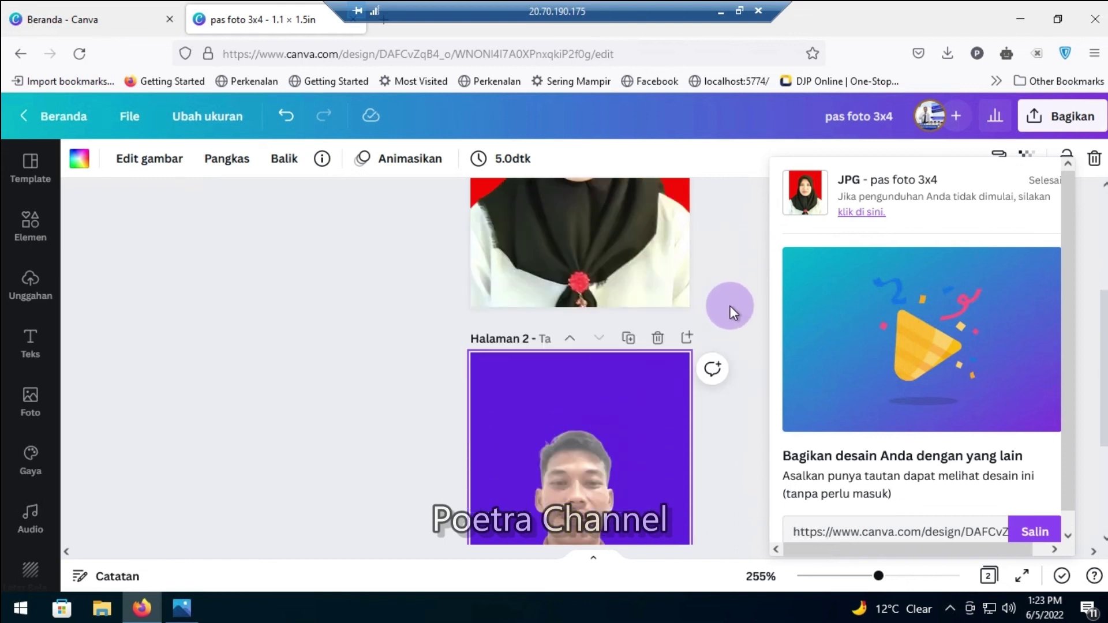
scroll(729, 305, down, 3)
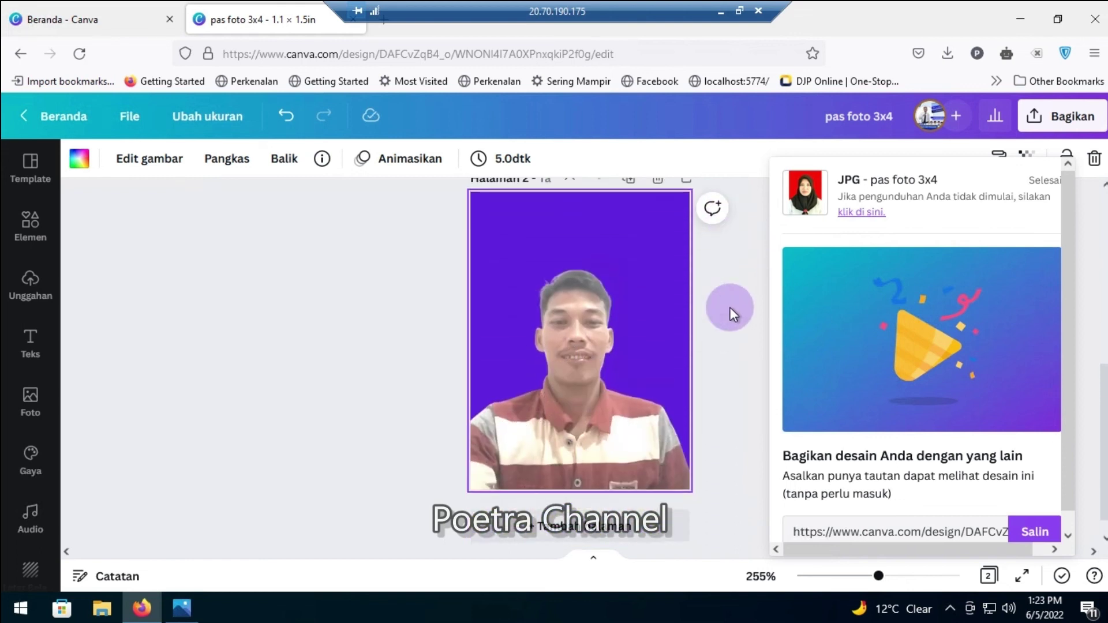
scroll(729, 307, up, 3)
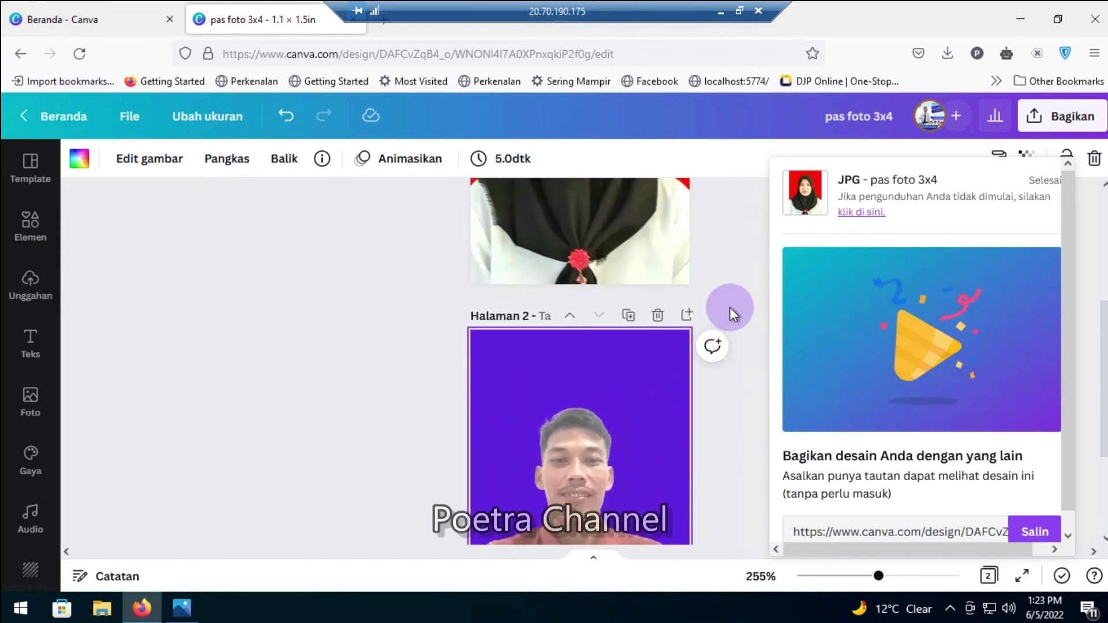
scroll(729, 307, up, 3)
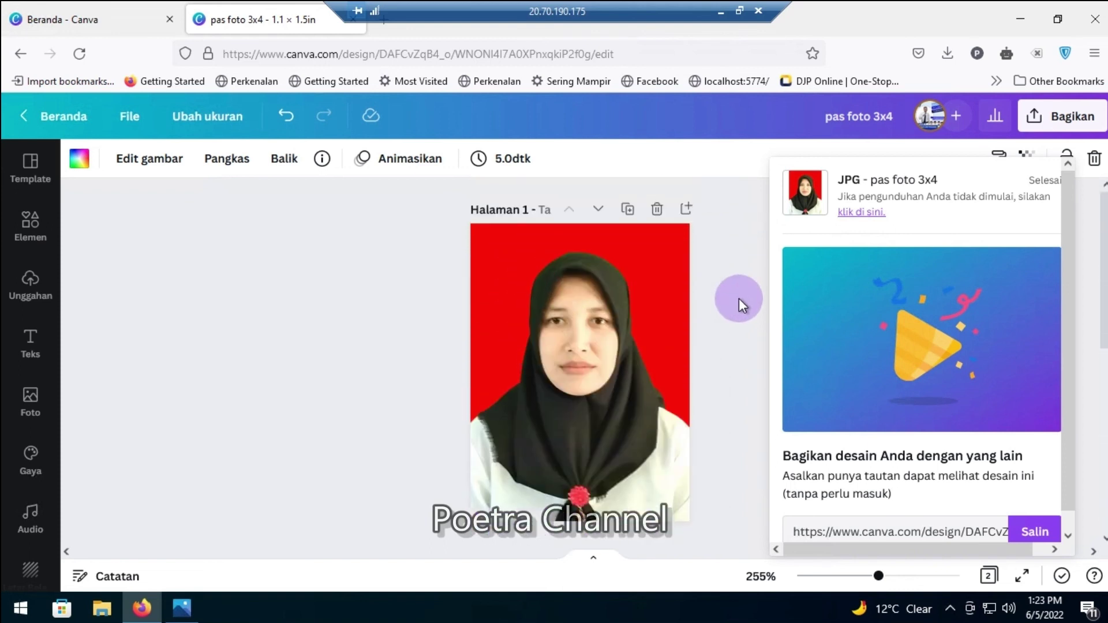
key(ctrl+f)
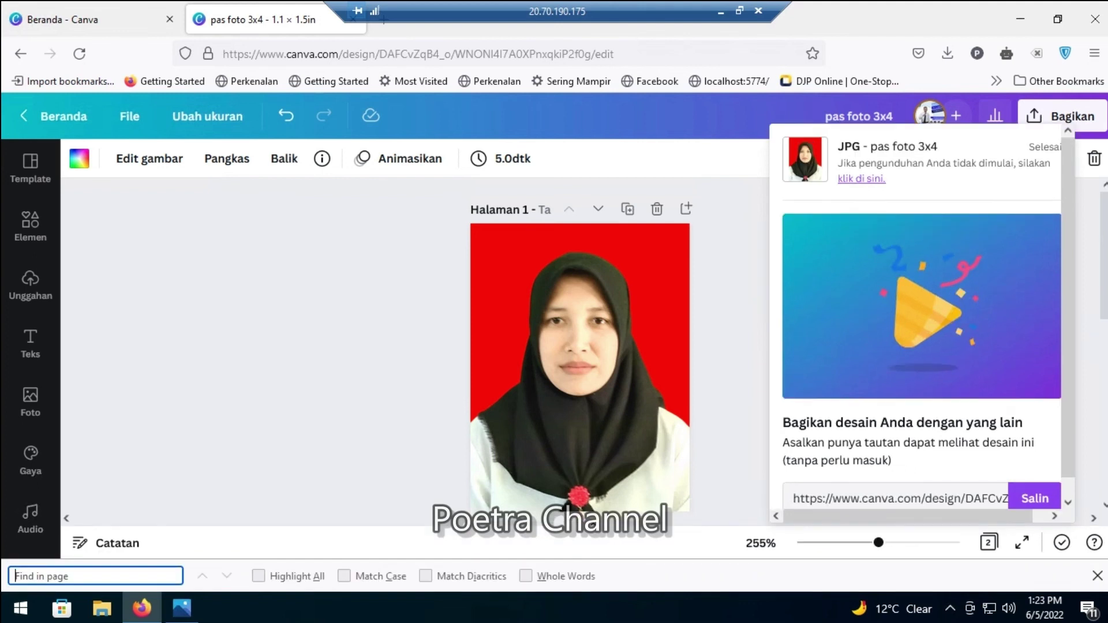